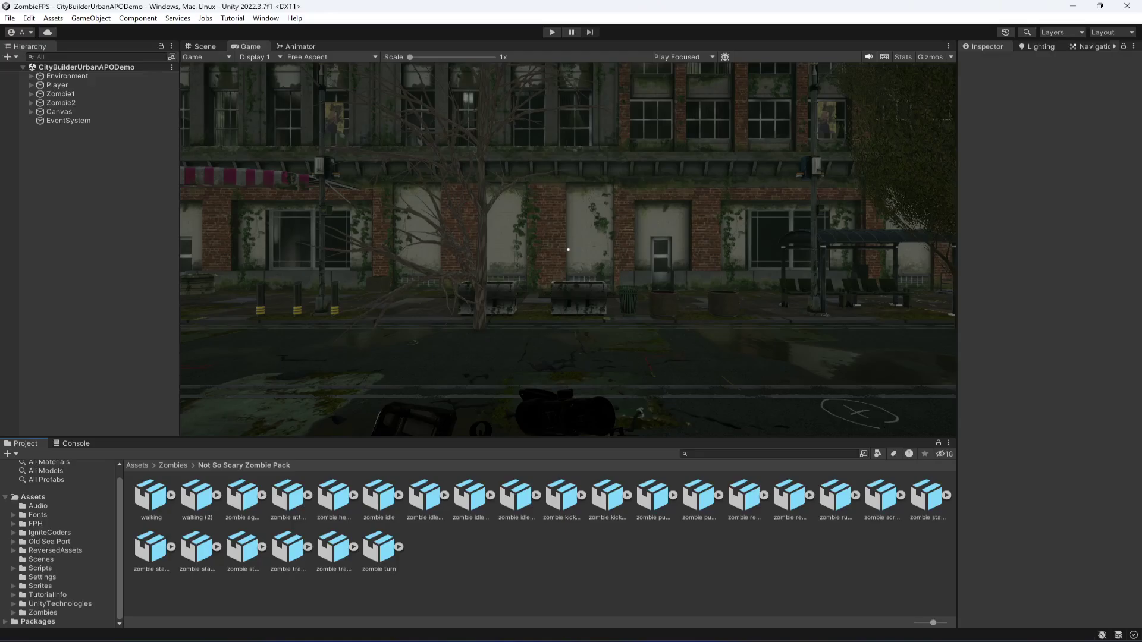
Focus the Scene view on Zombie2 and examine the zombies already placed on the street.
click(80, 105)
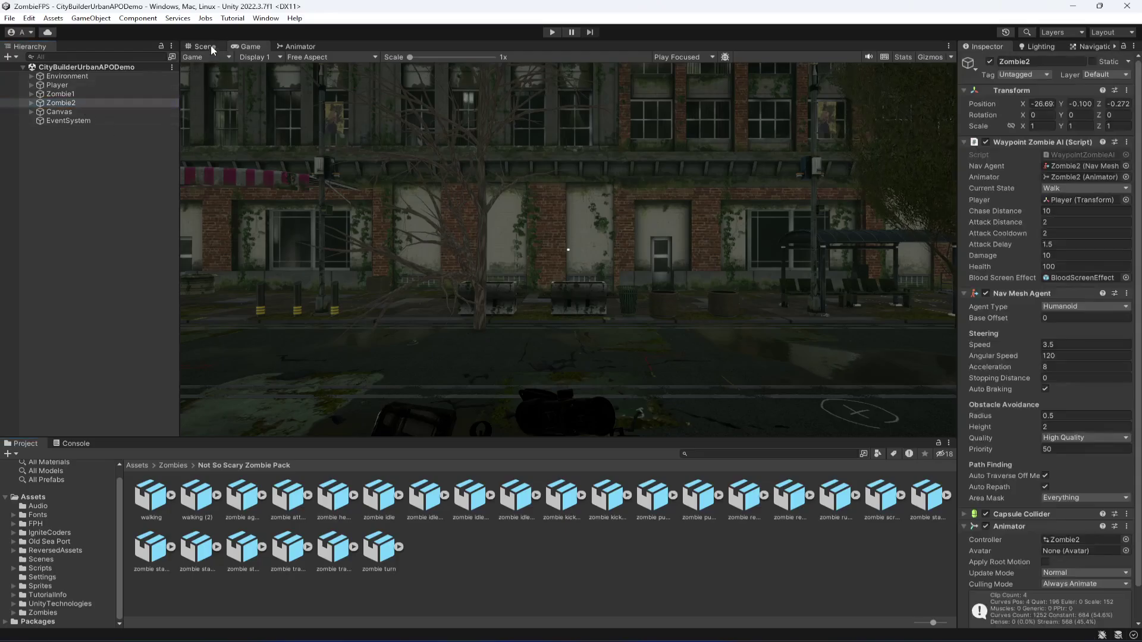
click(208, 46)
double_click(74, 104)
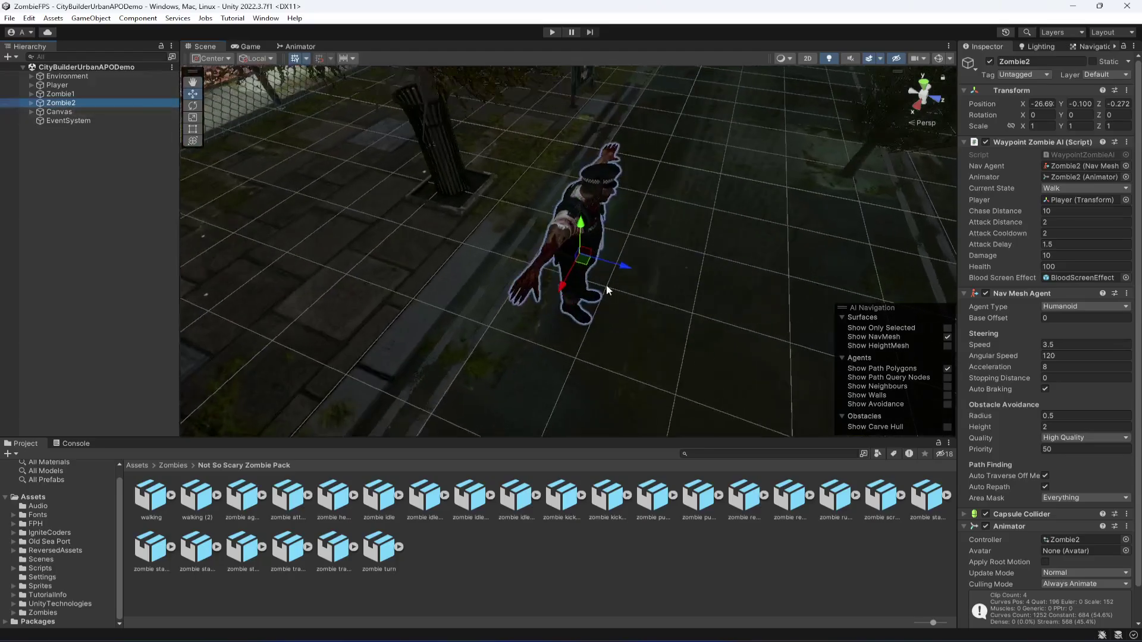
mouse_move(607, 286)
right_down()
mouse_move(628, 316)
mouse_move(612, 283)
right_up()
alt+drag(613, 284, 513, 392)
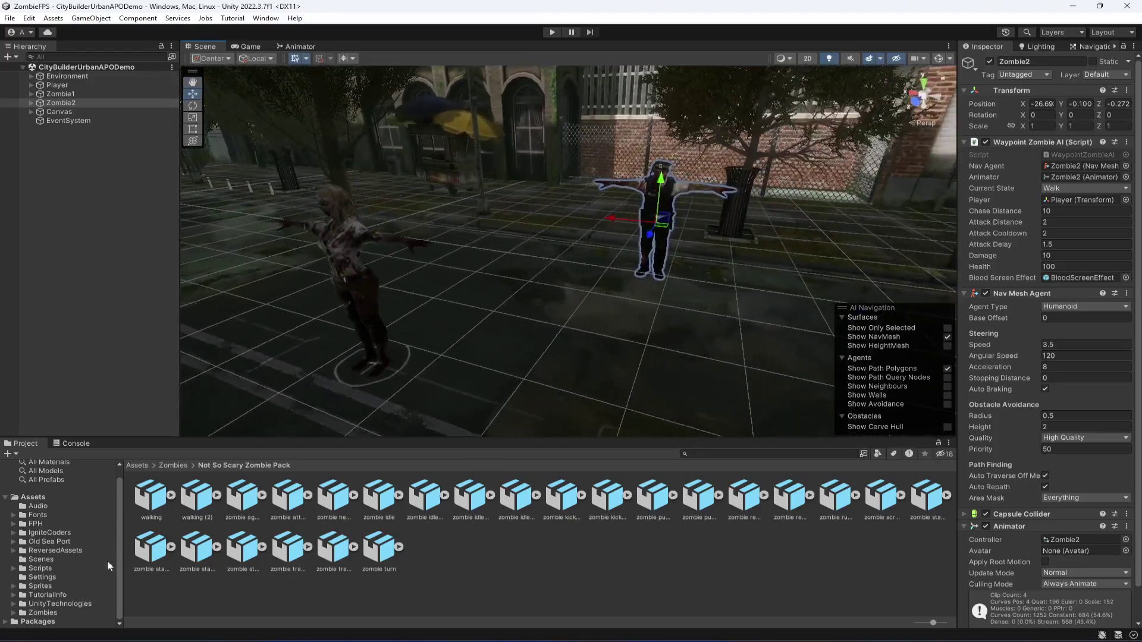
Preview the character (3) and character (4) models in the Zombies folder, and place character (3) on the street in the scene.
click(59, 612)
click(414, 502)
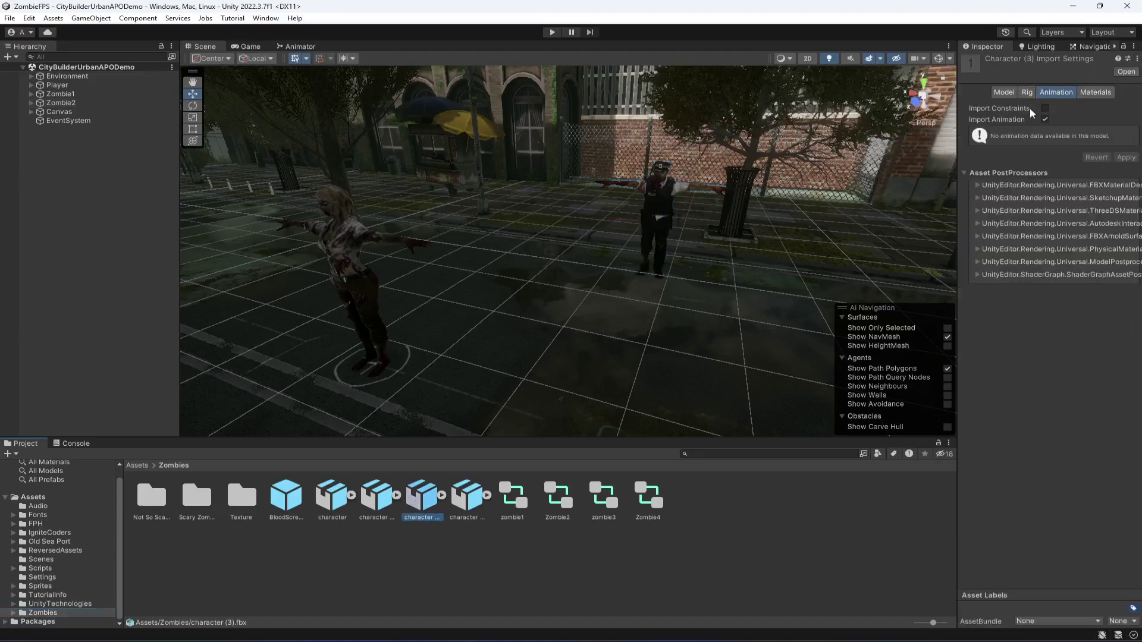
click(1002, 92)
click(462, 500)
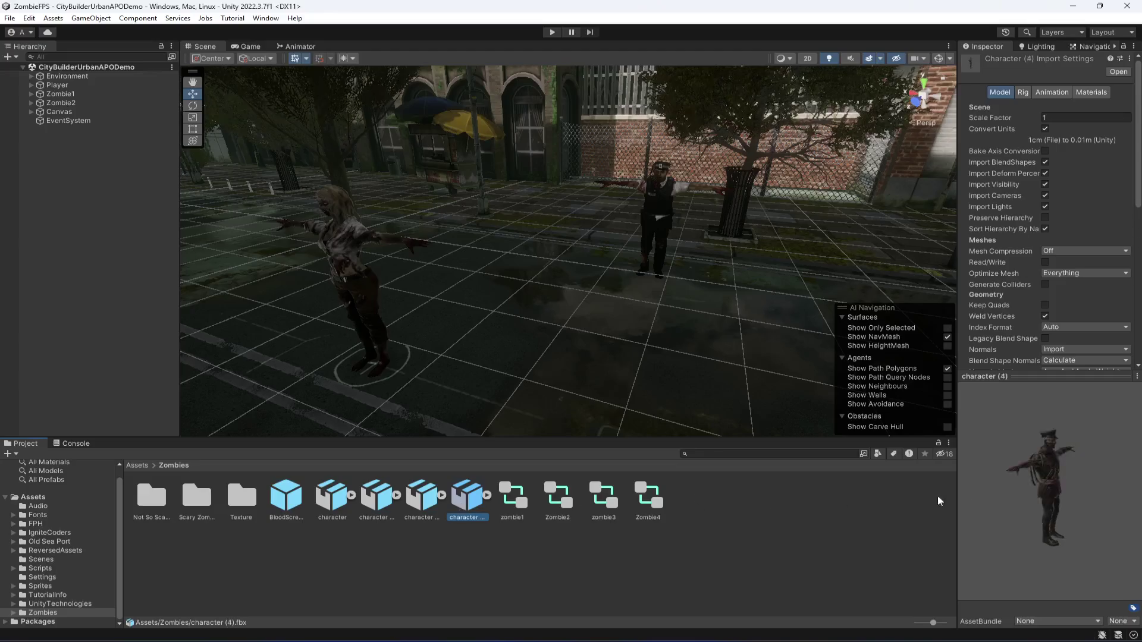
click(419, 499)
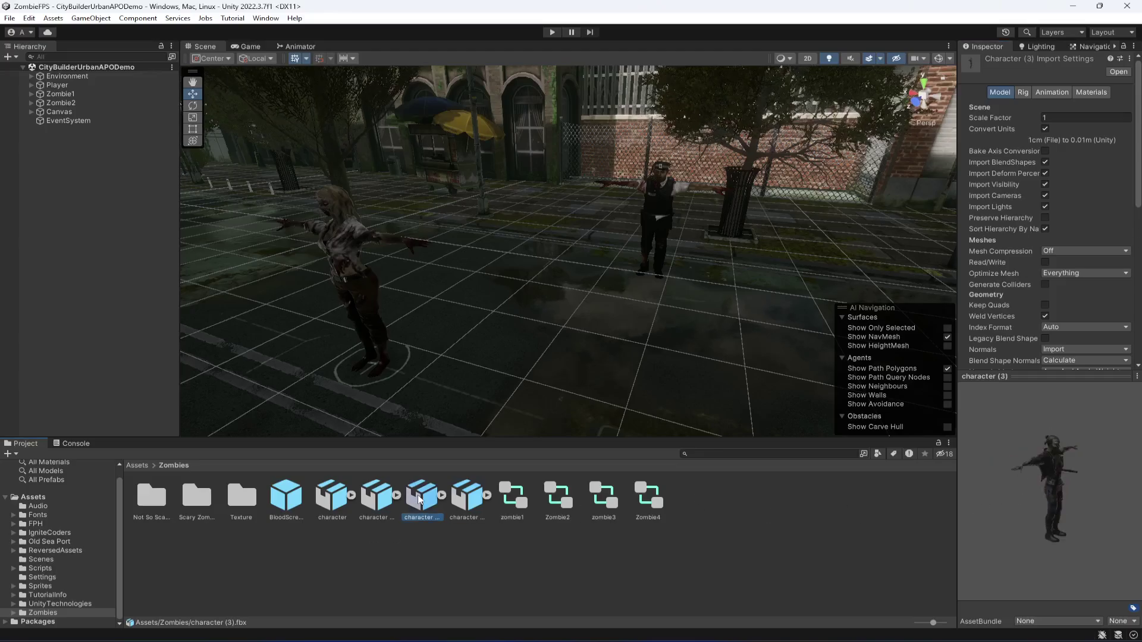
right_drag(500, 409, 460, 427)
drag(460, 427, 587, 296)
key(f)
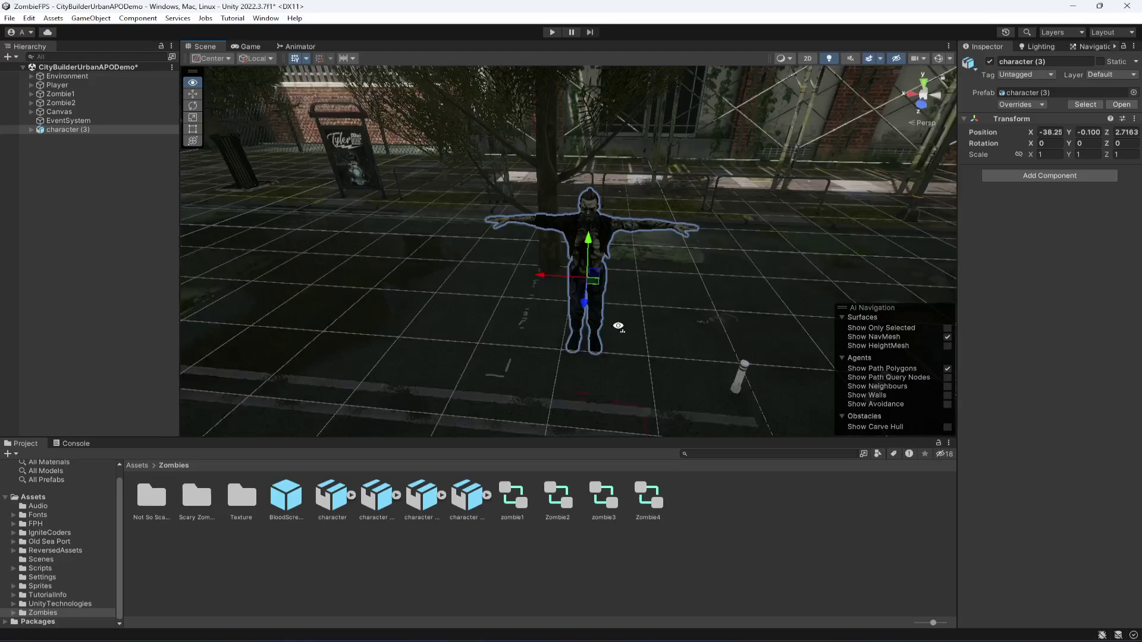
mouse_move(542, 371)
right_down()
mouse_move(640, 335)
mouse_move(548, 379)
right_up()
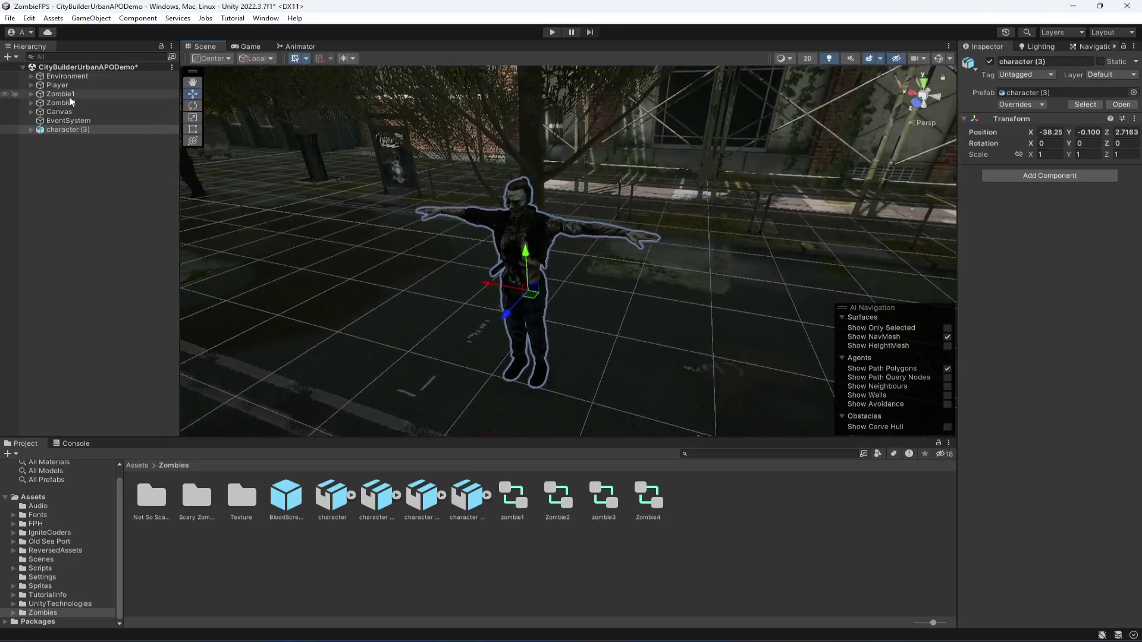
Unpack the character (3) prefab instance in the scene.
right_click(68, 129)
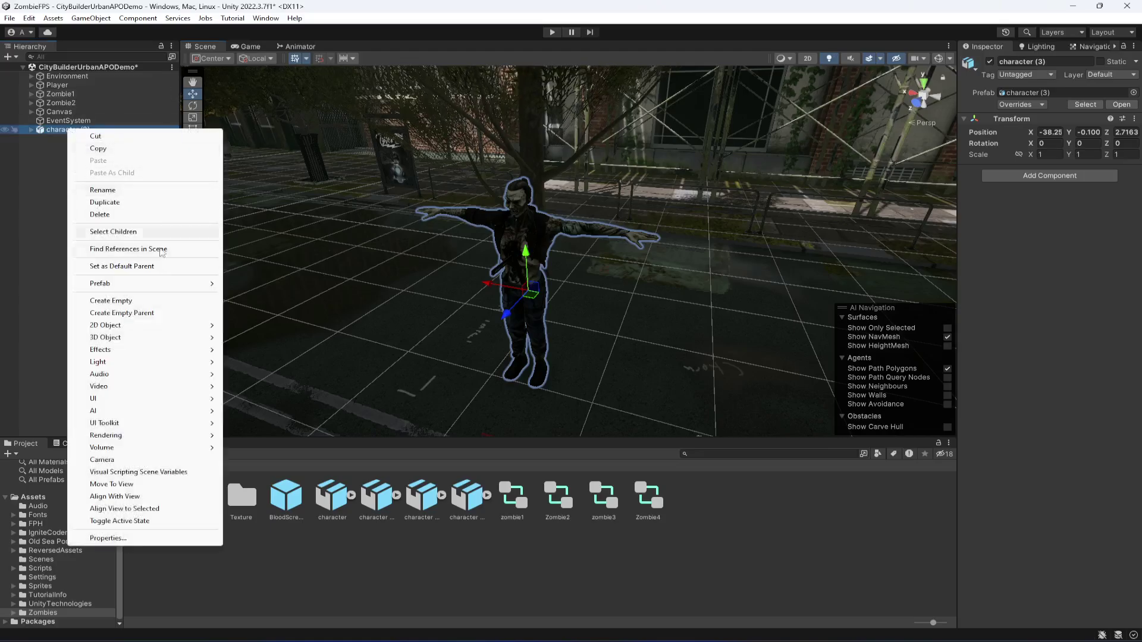
mouse_move(160, 284)
click(273, 372)
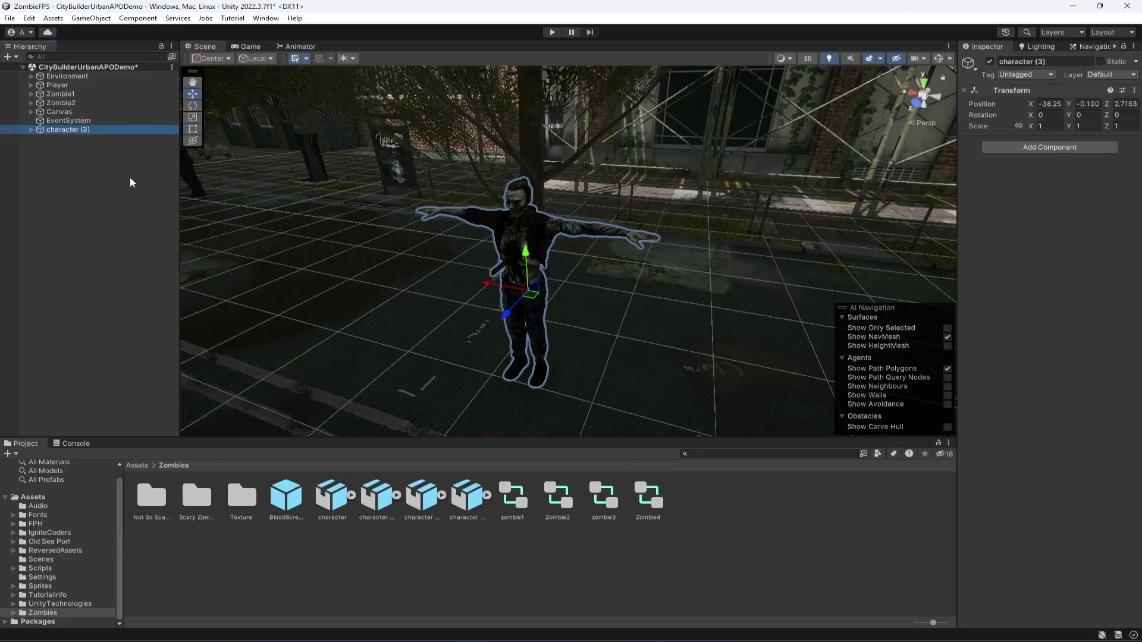
Rename the unpacked character object Zombie3 and move it directly below Zombie2 in the hierarchy.
click(1052, 62)
text(Z)
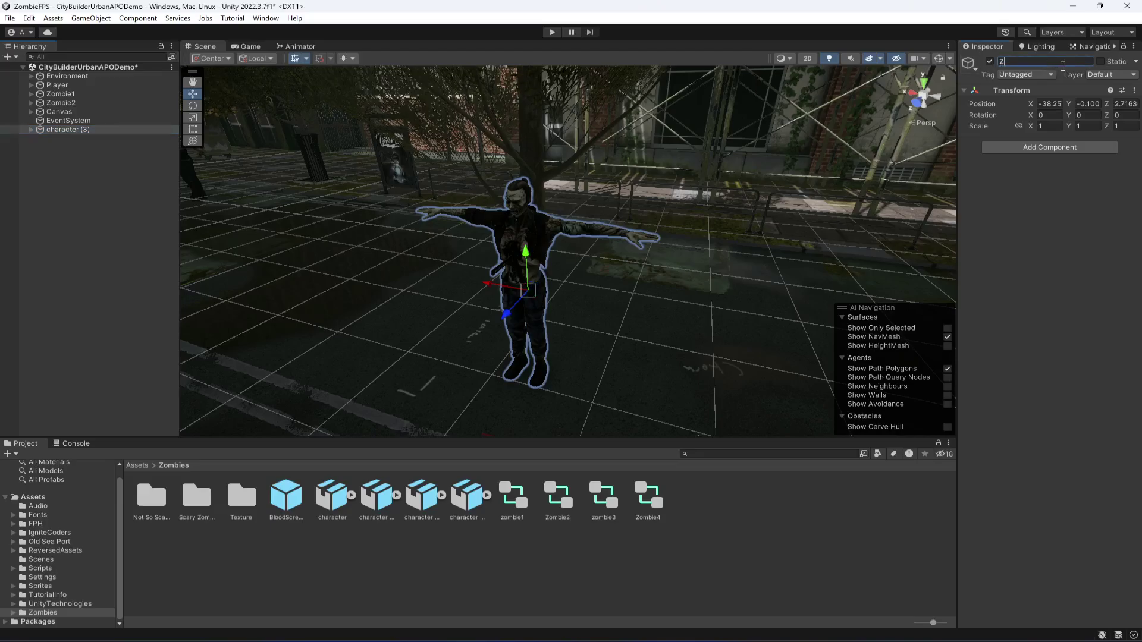
text(ombie)
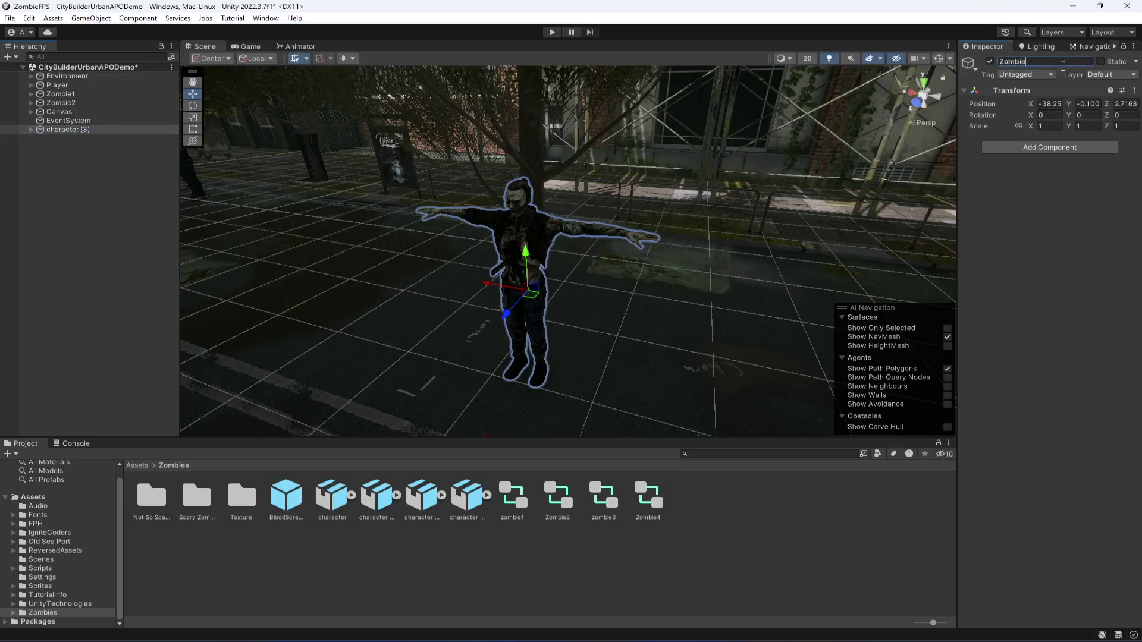
text(3)
key(Return)
click(712, 279)
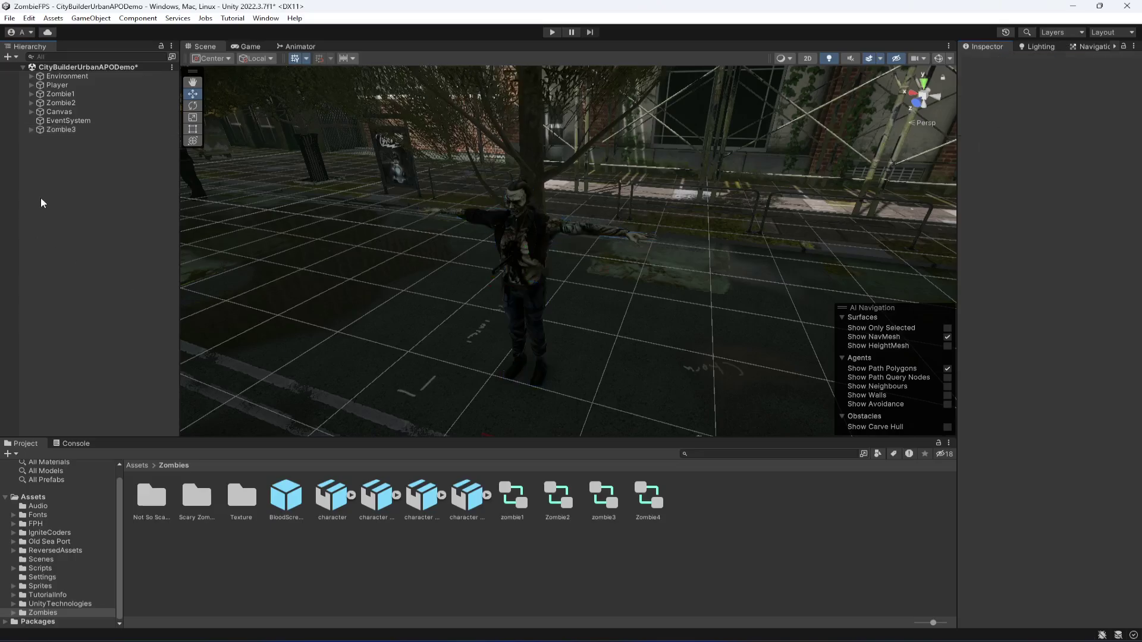
click(71, 129)
drag(71, 95, 72, 106)
Copy the Zombie AI script component from Zombie1 and paste it as a new component on Zombie3.
click(73, 94)
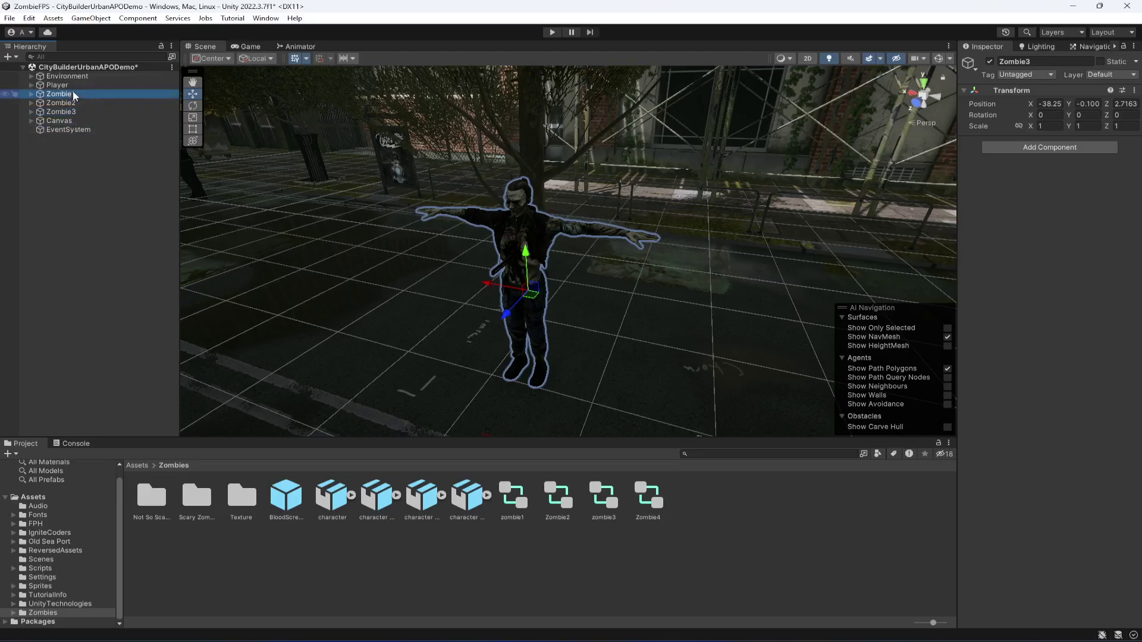
click(1126, 142)
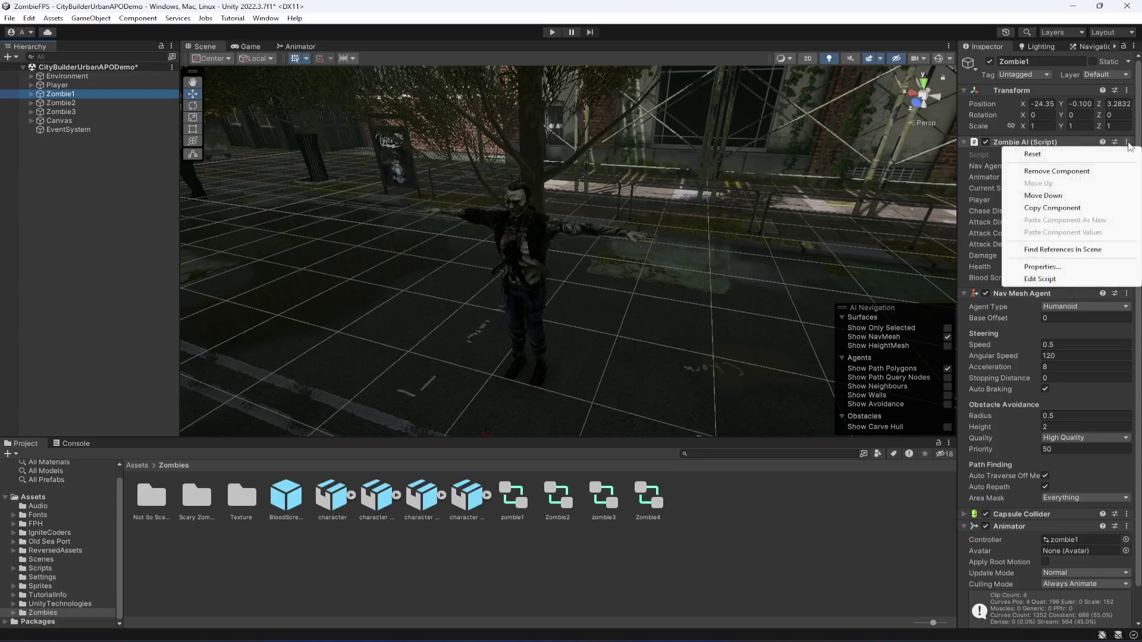
click(1100, 207)
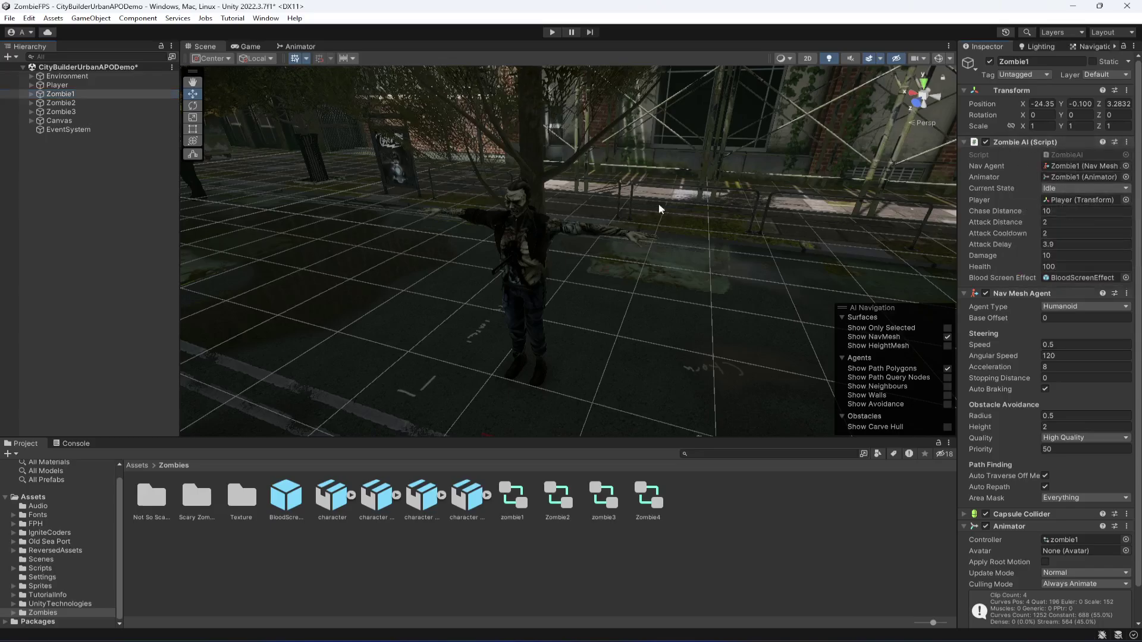
click(70, 112)
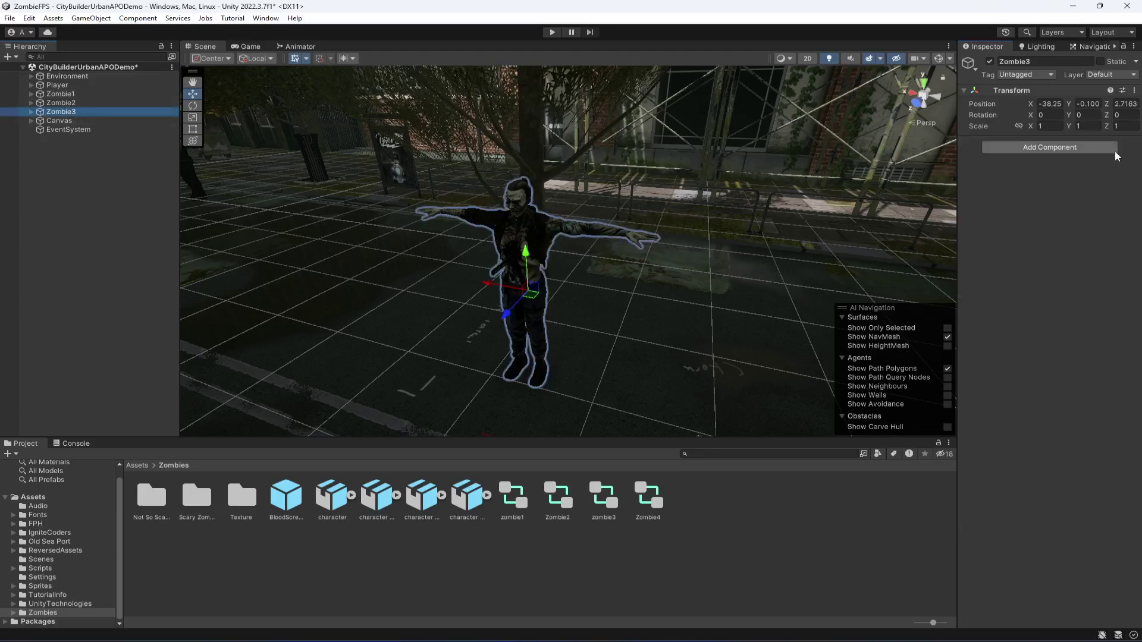
click(1134, 91)
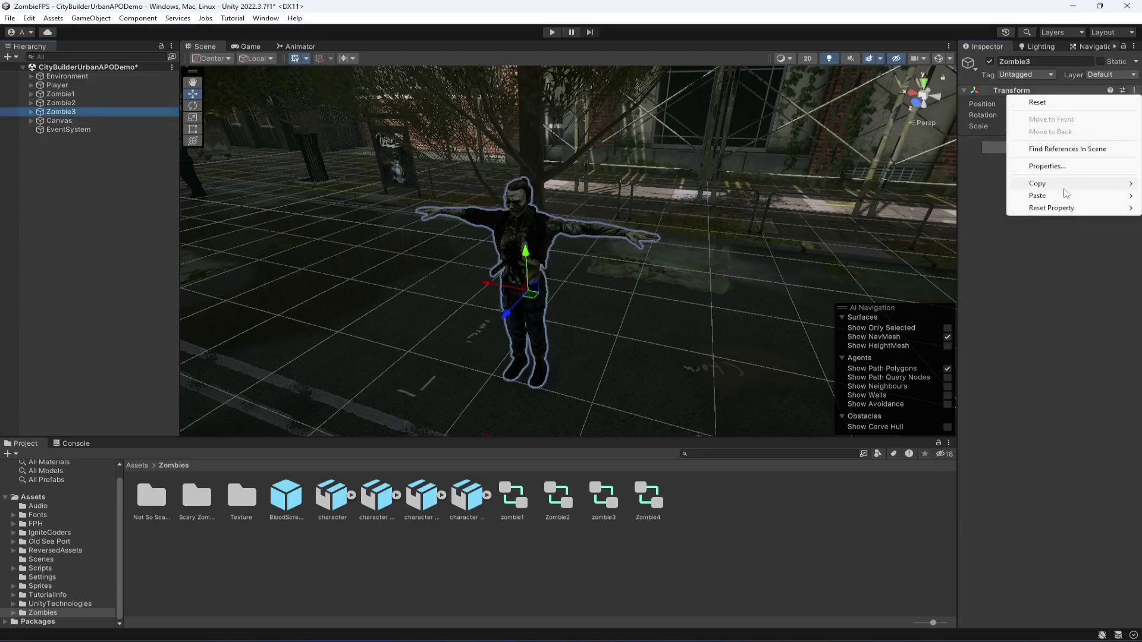
mouse_move(1046, 196)
click(949, 255)
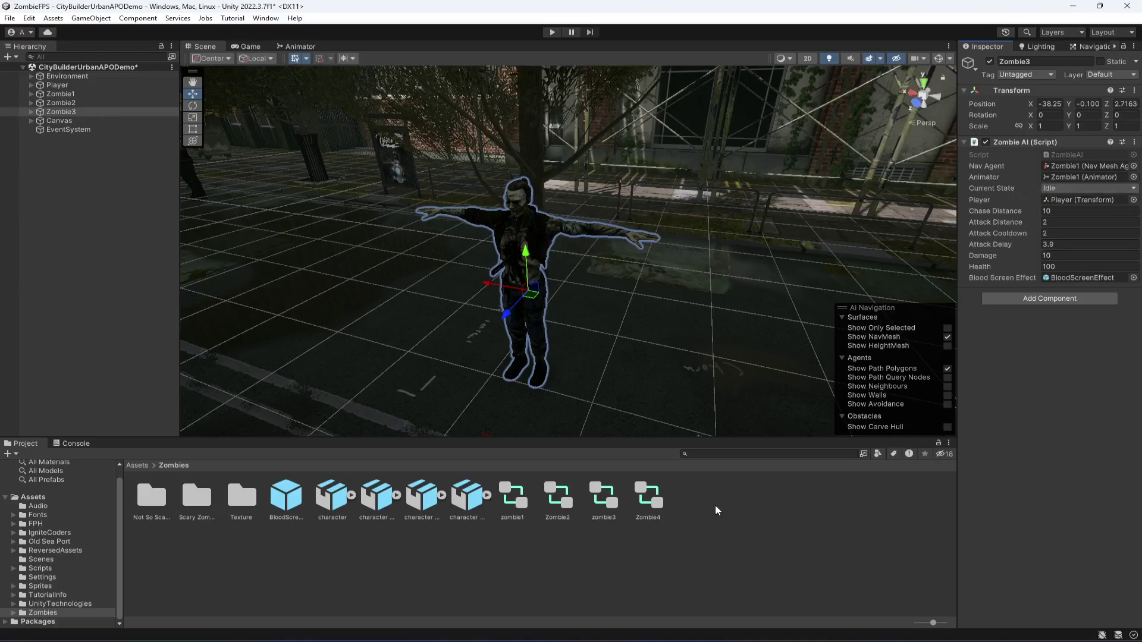
Delete the existing zombie3 and Zombie4 animator controllers from the Zombies folder.
click(612, 504)
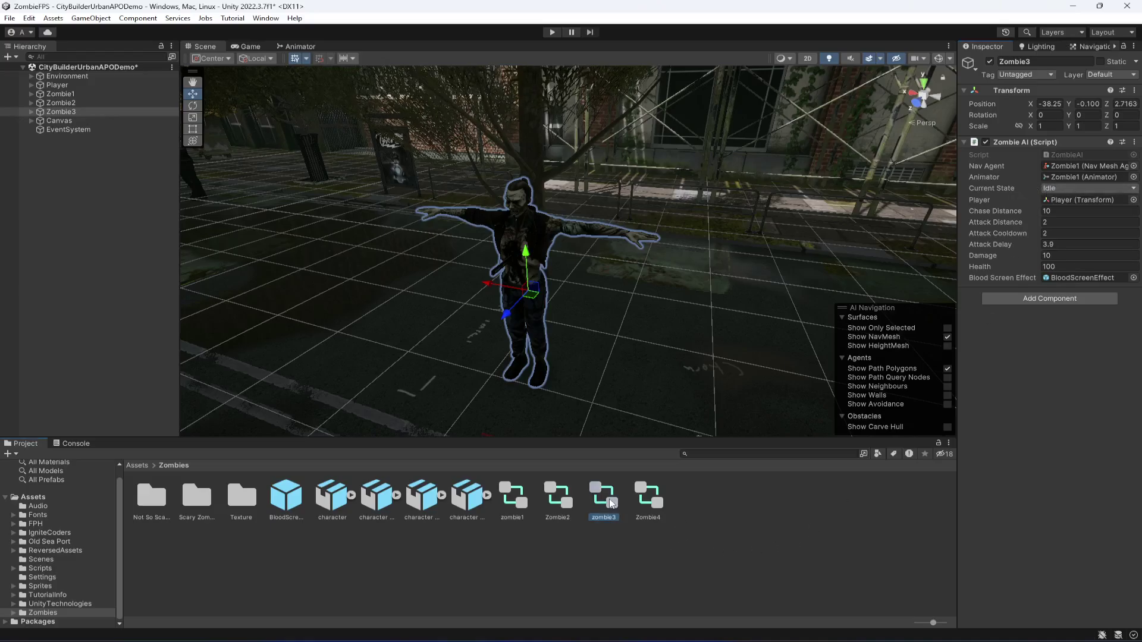
ctrl+click(650, 502)
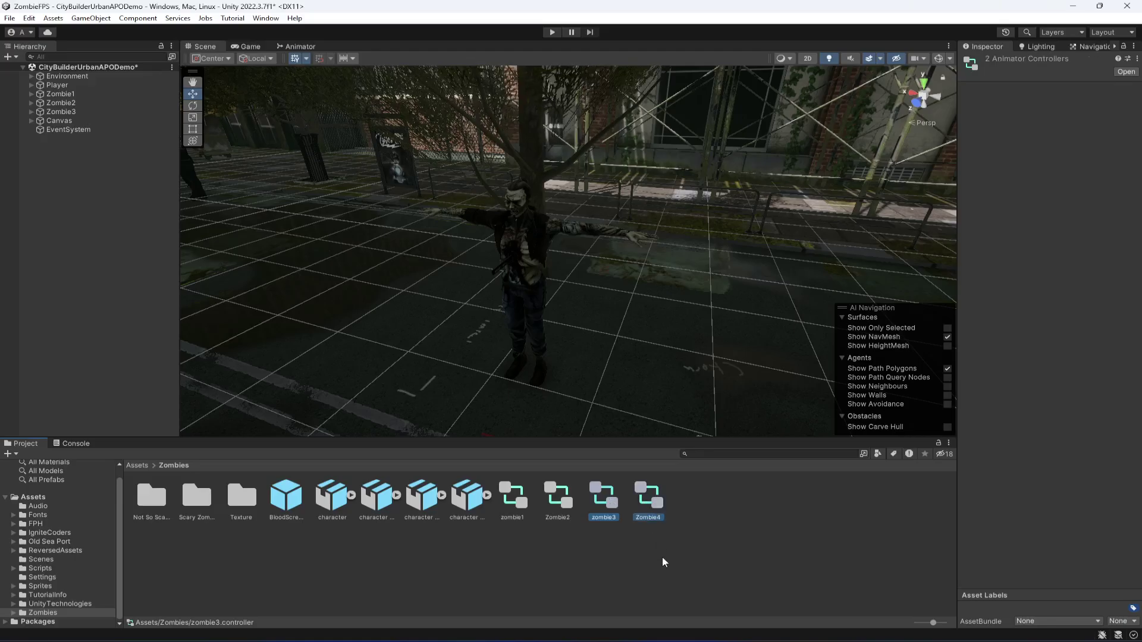
key(Delete)
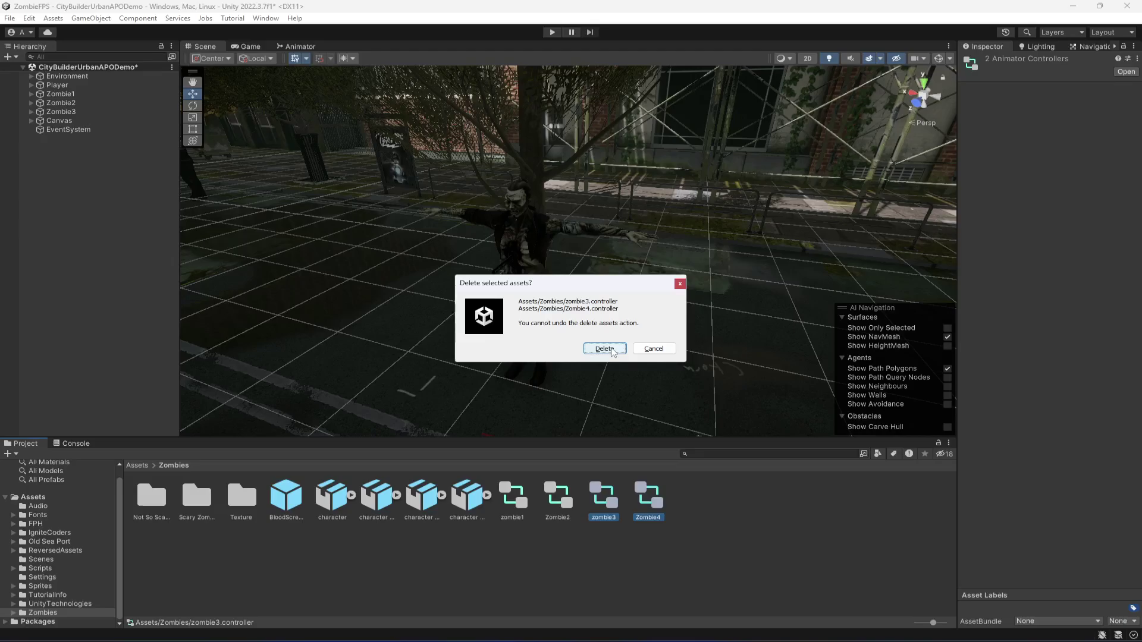
key(Escape)
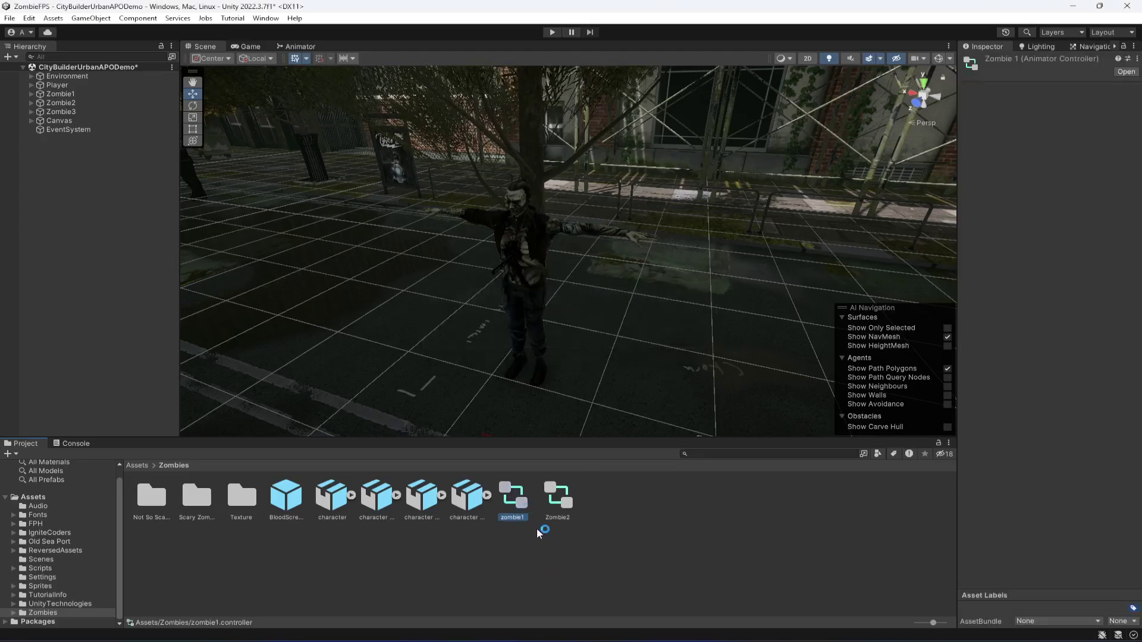
Duplicate the zombie1 animator controller in the Zombies folder and name the copy zombie3.
key(ctrl+d)
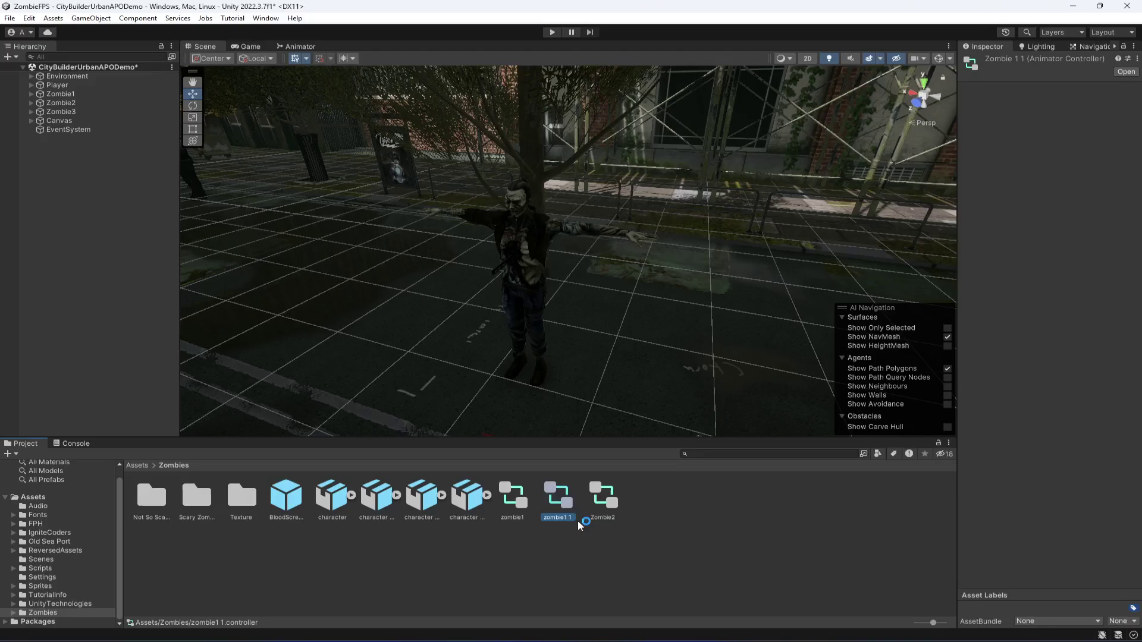
right_click(557, 503)
click(612, 242)
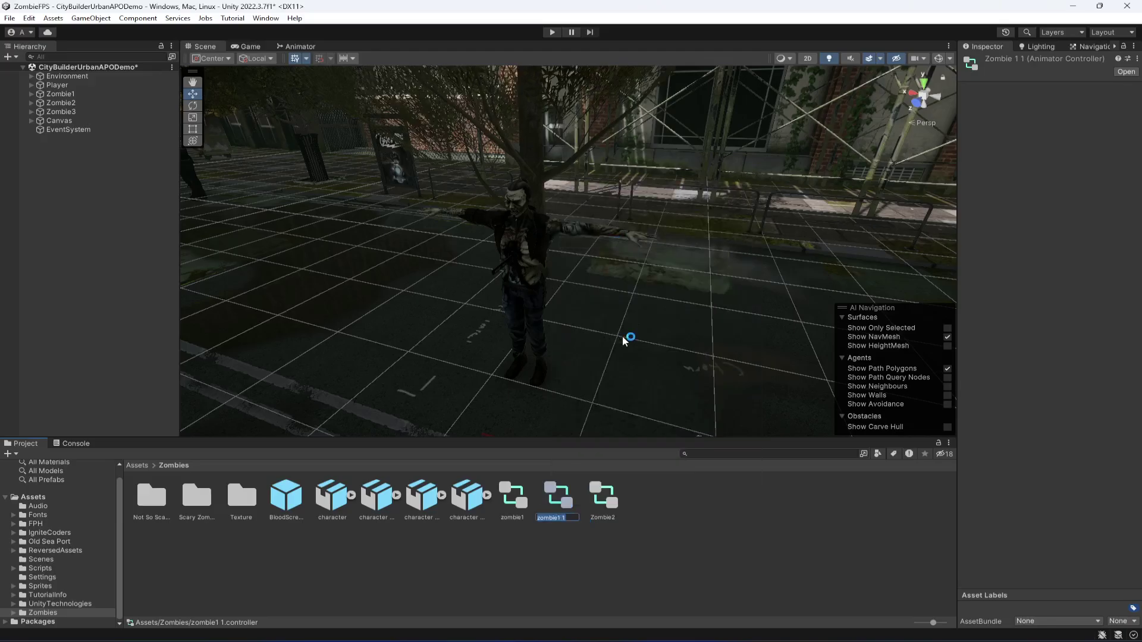
text(zombie3)
key(Return)
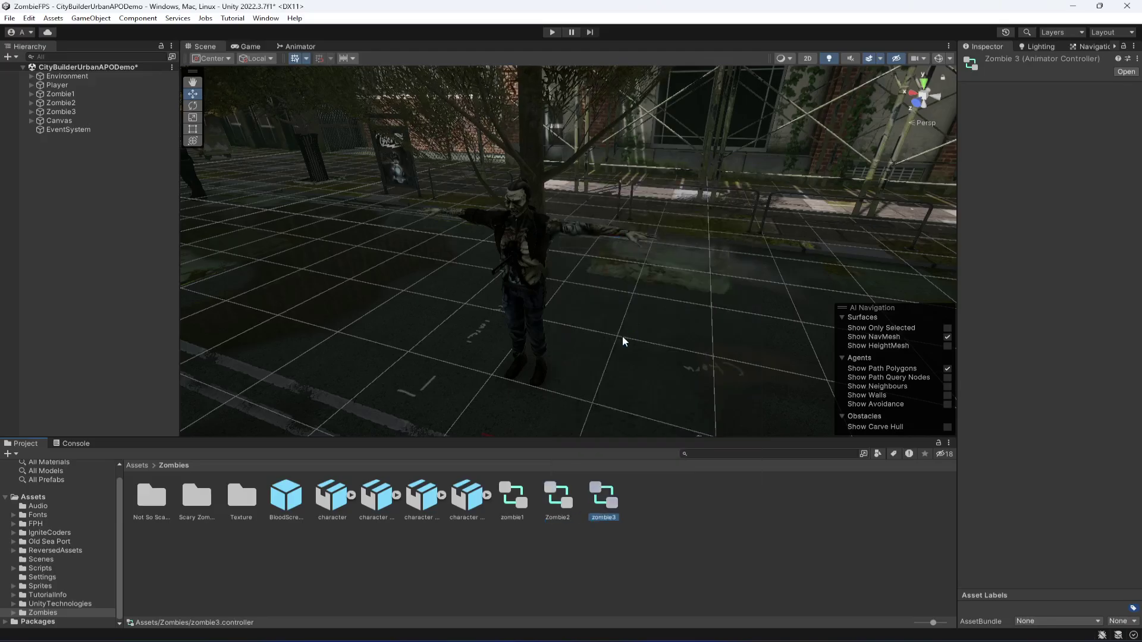
Add an Animator using the zombie3 controller to Zombie3 and assign it to the Zombie AI script's Animator reference.
click(63, 113)
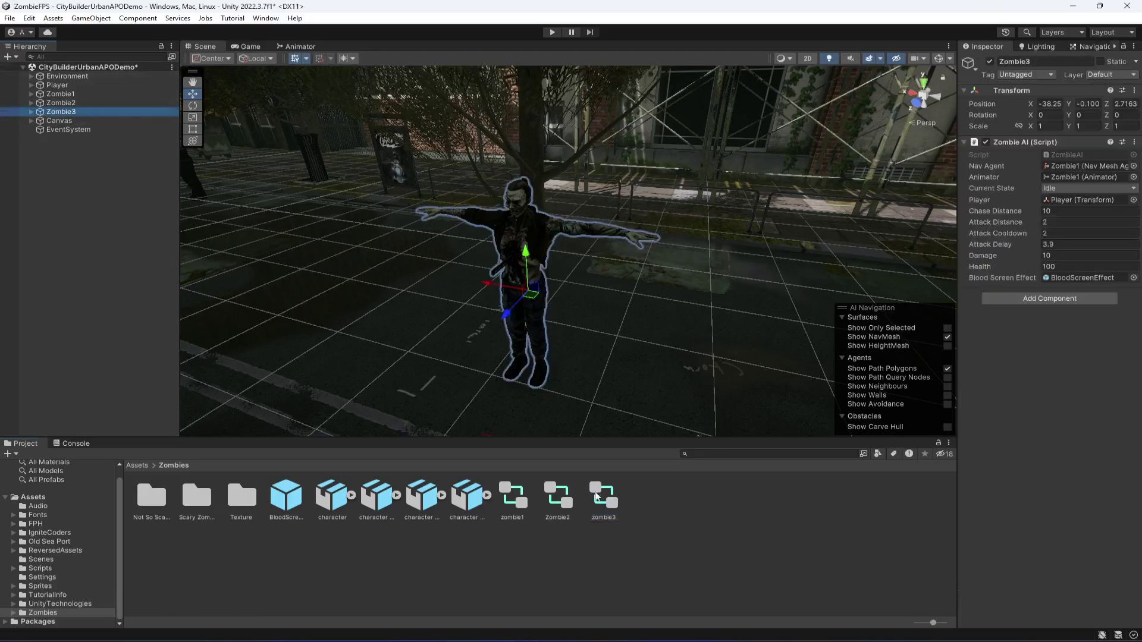
drag(597, 500, 1037, 380)
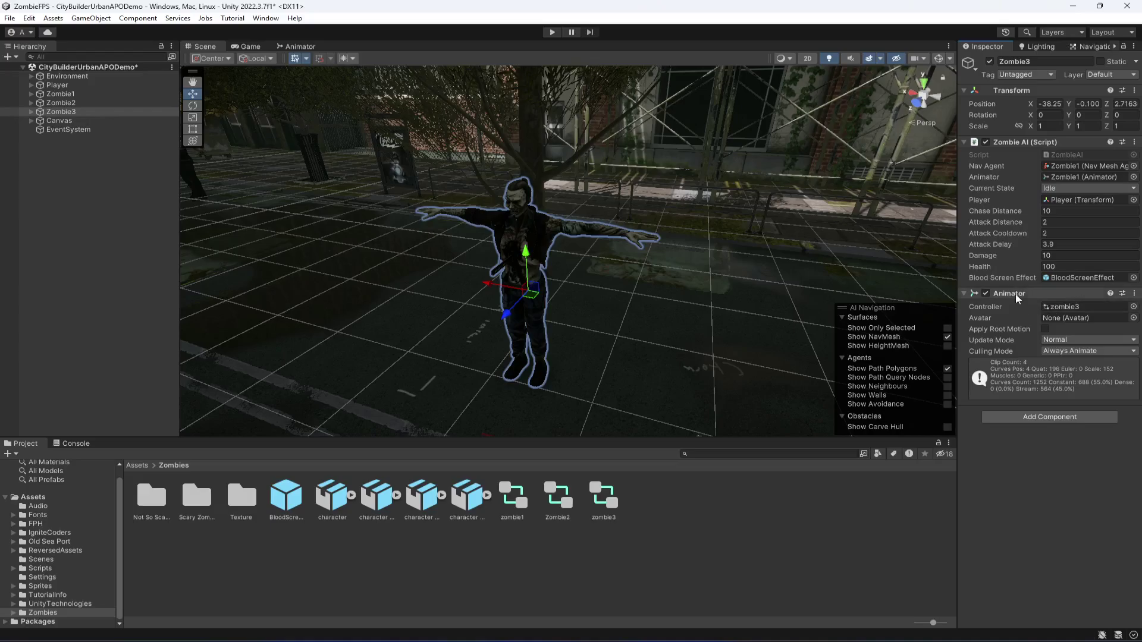
drag(1010, 293, 1068, 177)
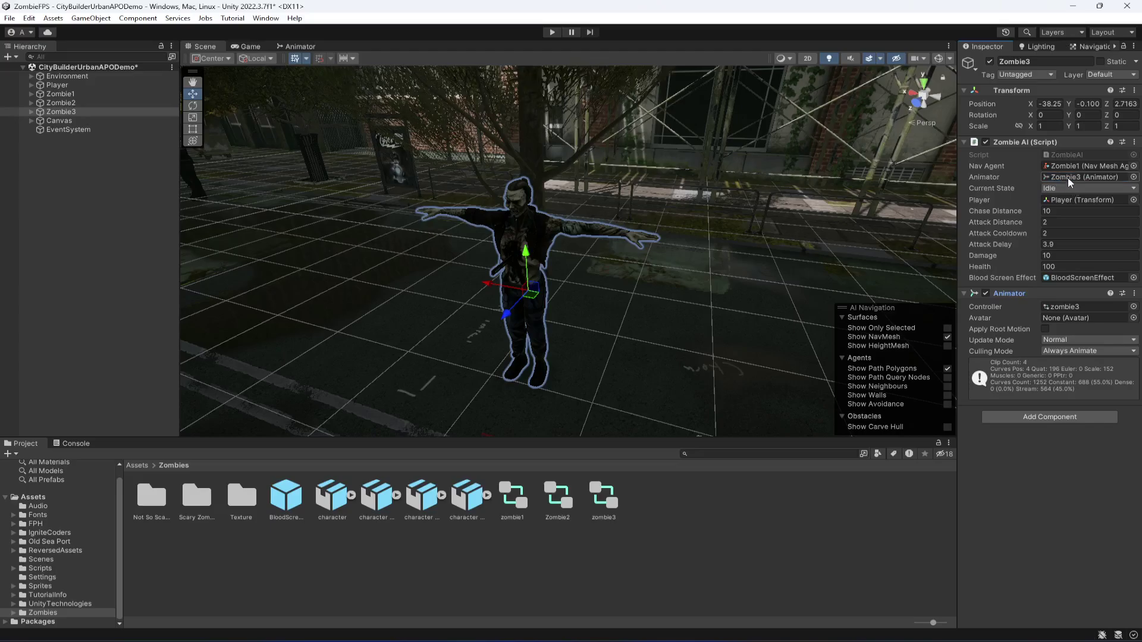
Open the zombie3 animator controller to review its states and transitions, and return to the scene.
click(603, 500)
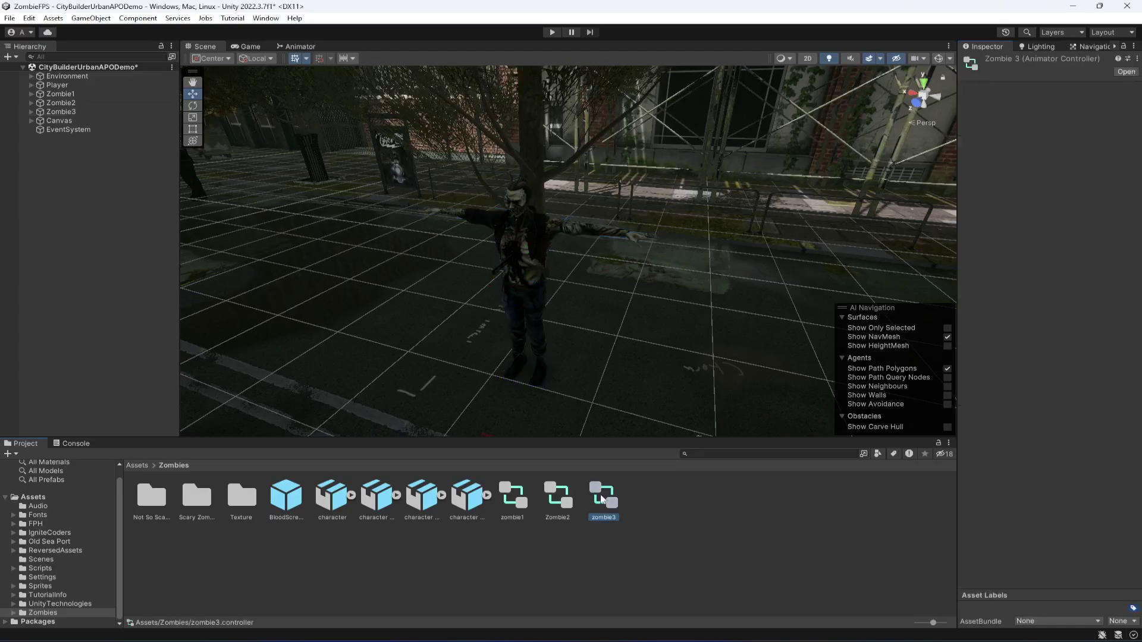
double_click(603, 502)
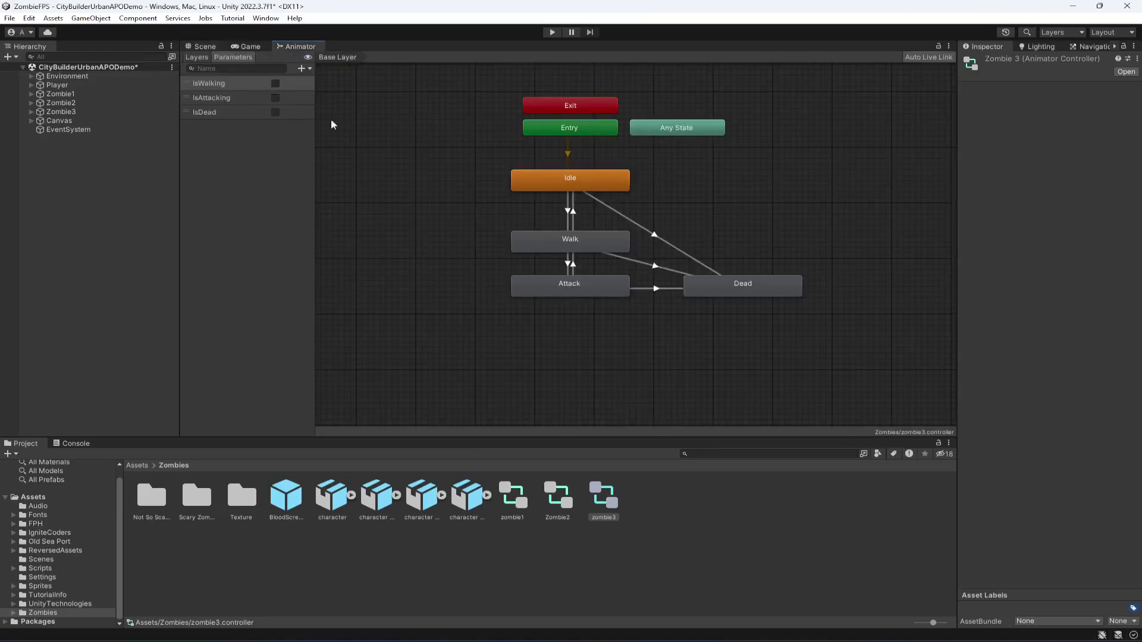
click(202, 46)
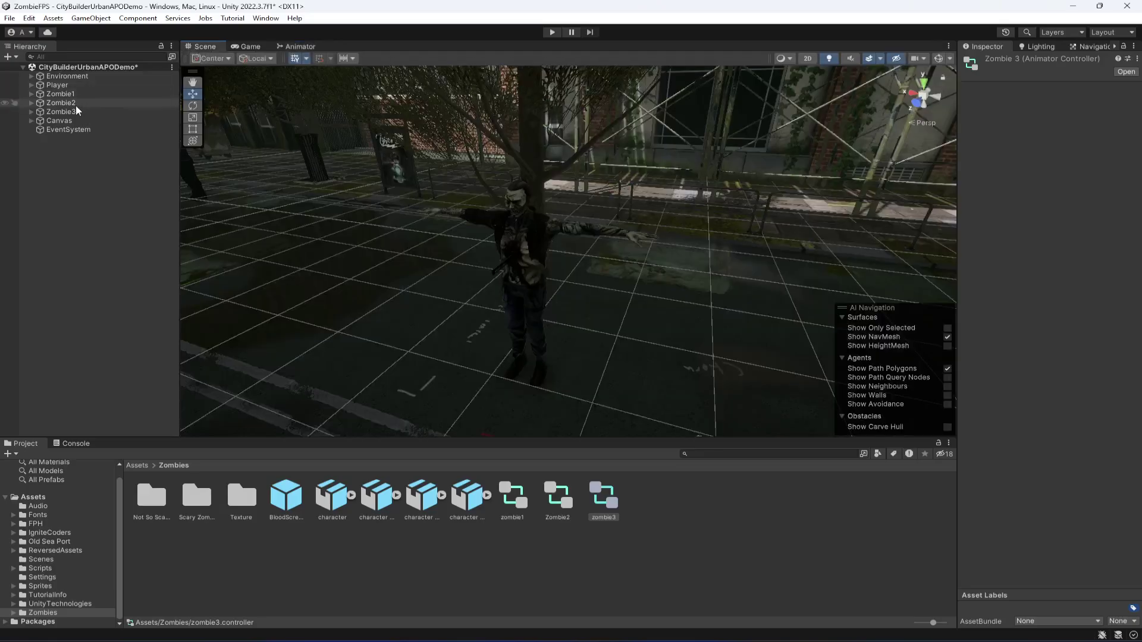
Add a Nav Mesh Agent component to Zombie3.
click(61, 111)
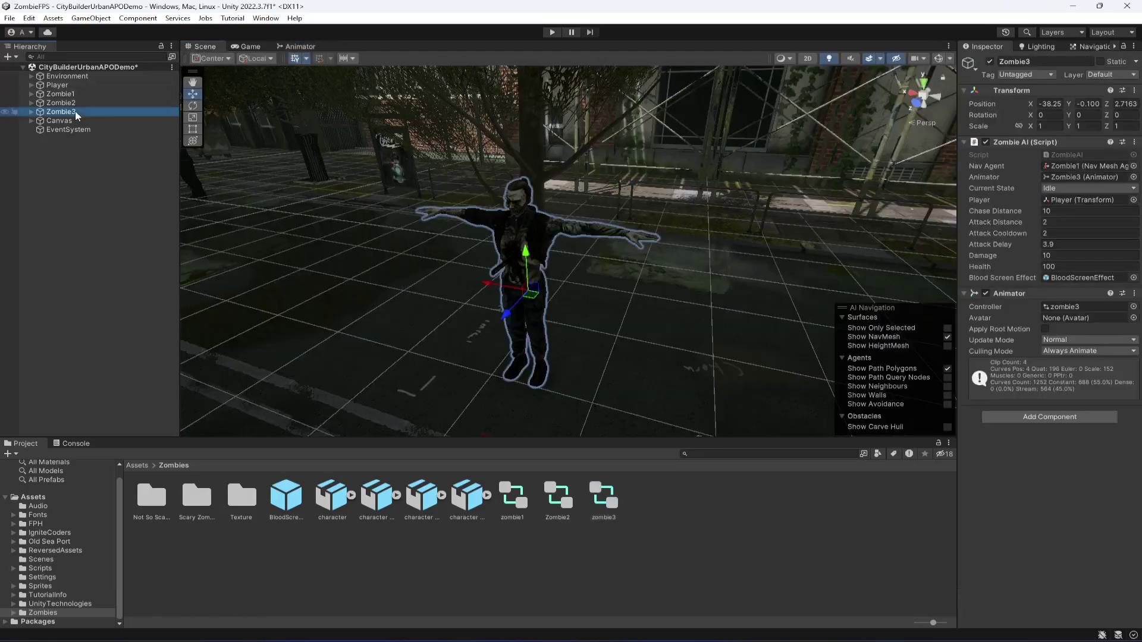
click(1049, 417)
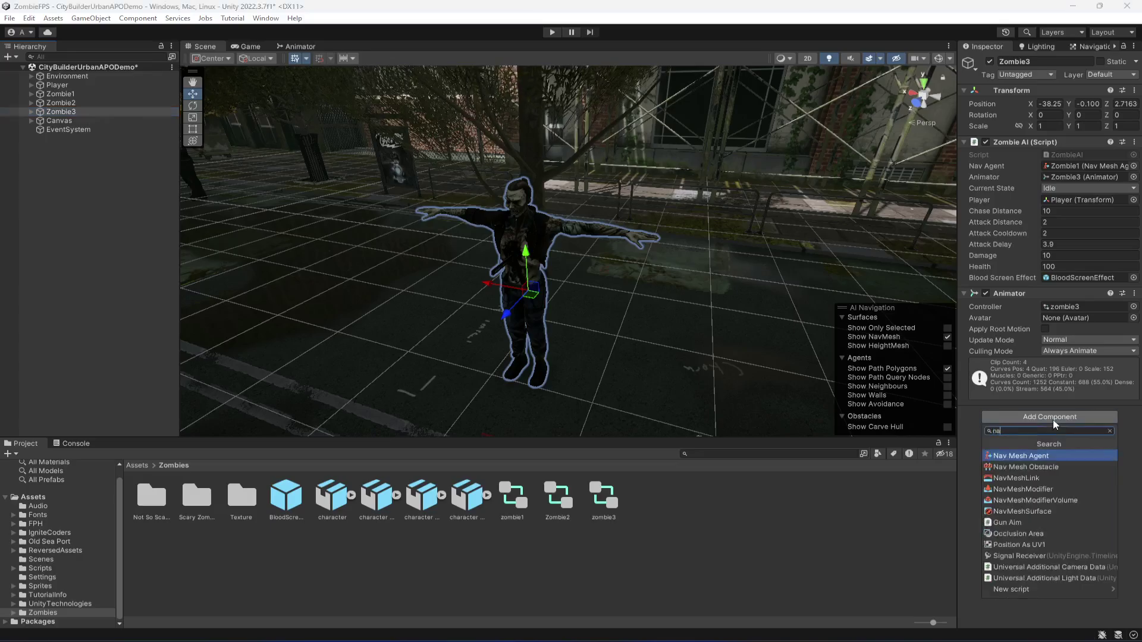
text(nav)
key(Return)
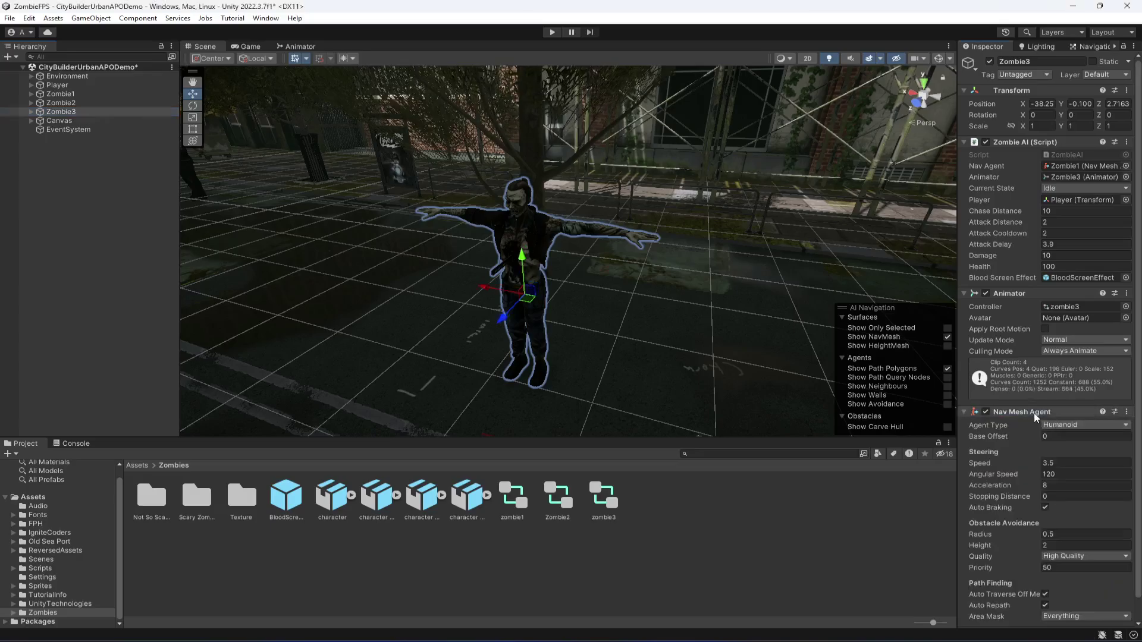
Assign Zombie3's own Nav Mesh Agent to its Zombie AI script and set the agent's speed to 0.5, matching Zombie1.
drag(1077, 174, 1080, 168)
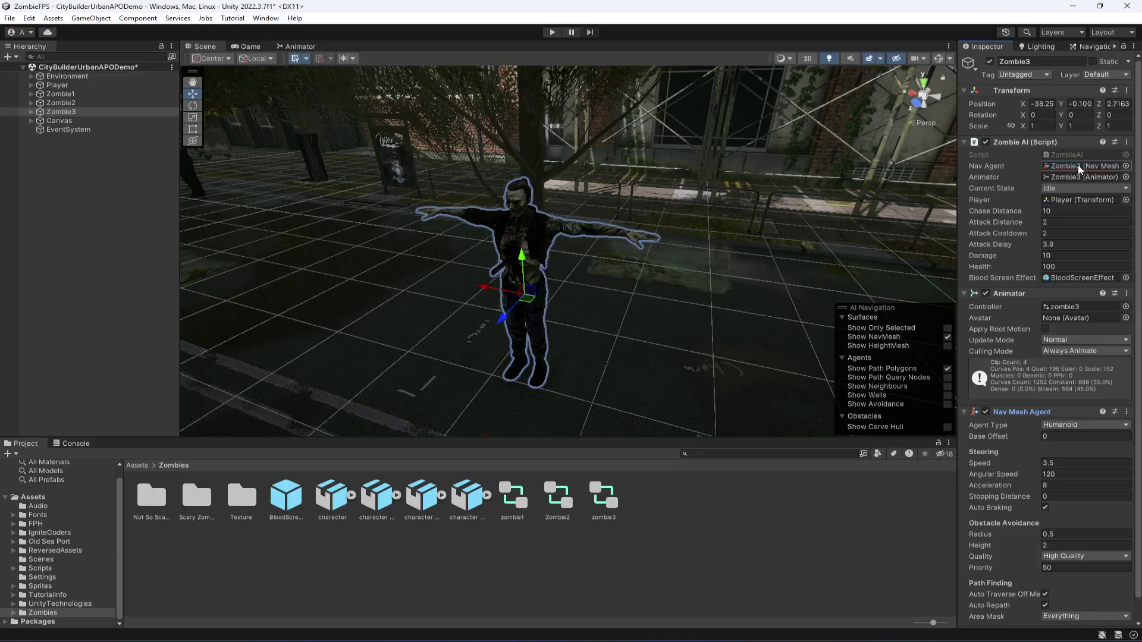
scroll(1080, 440, down, 2)
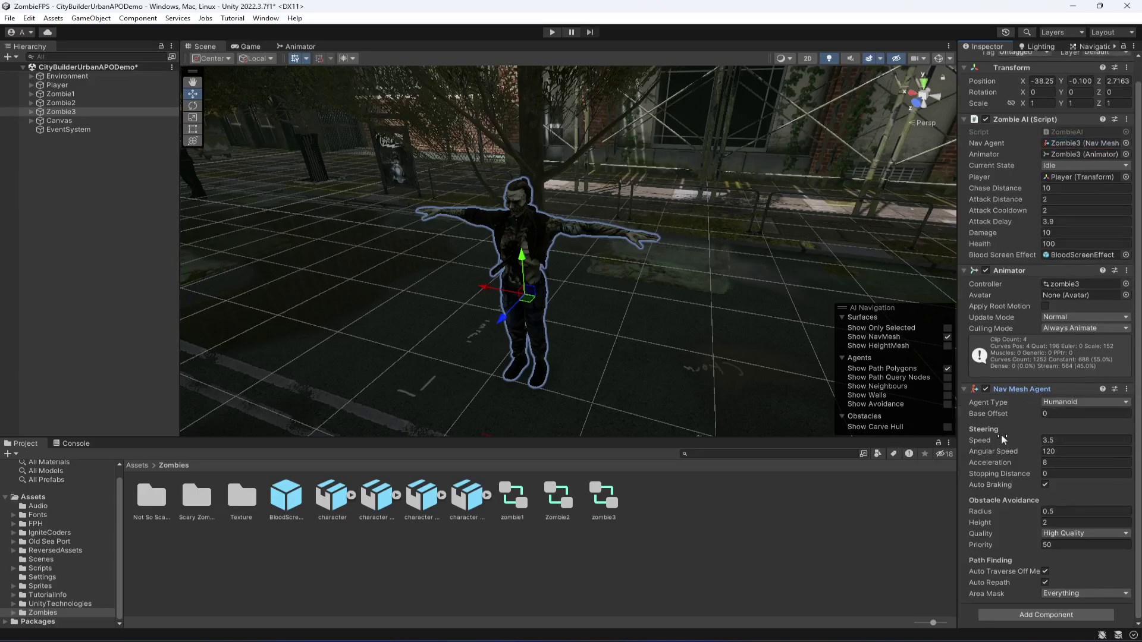
click(60, 94)
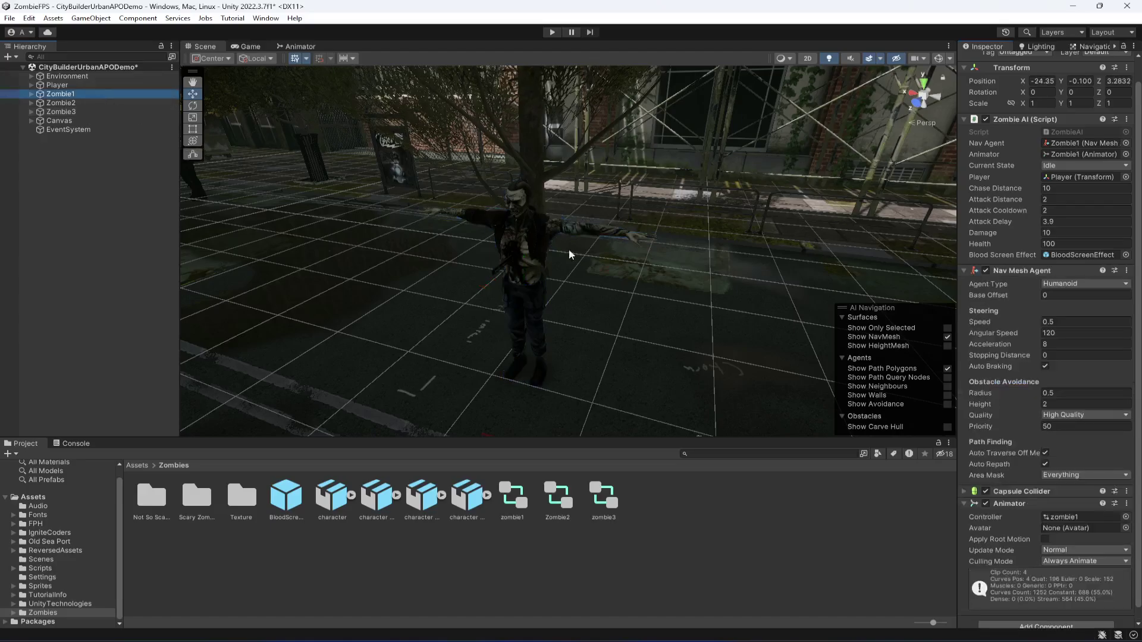
click(1069, 319)
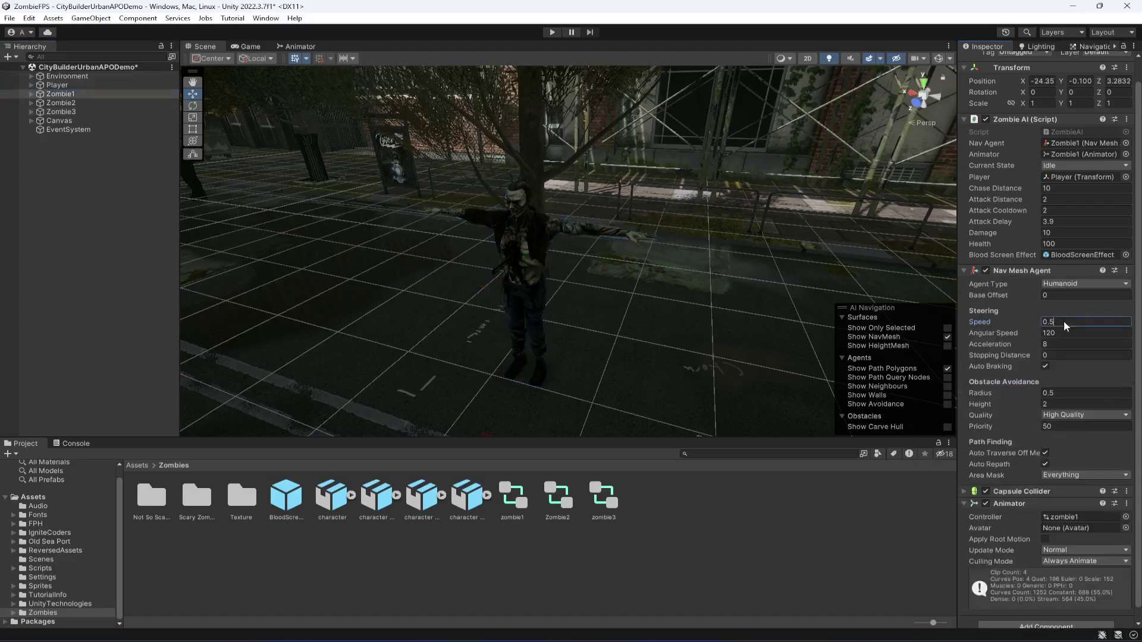
click(61, 112)
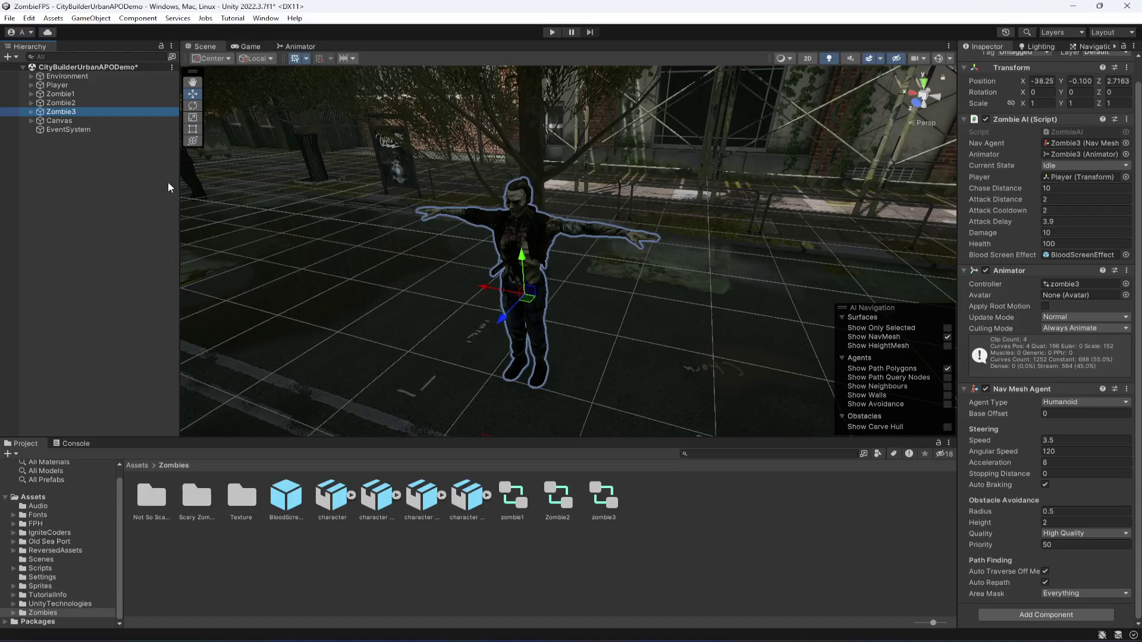
click(1076, 440)
text(0.5)
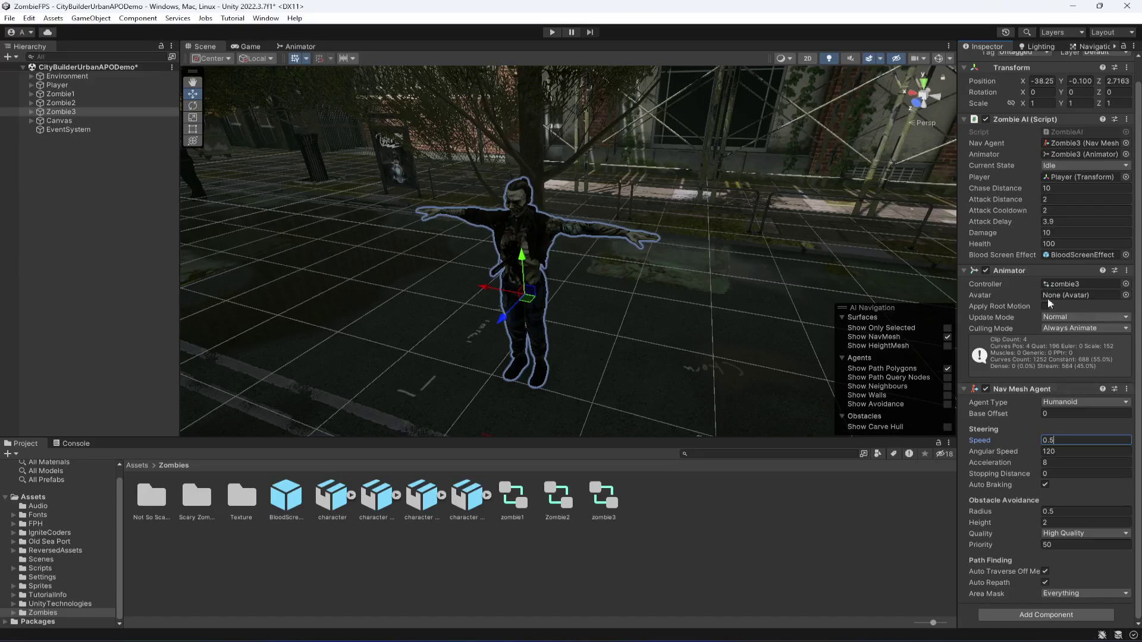
Copy the Capsule Collider component from Zombie1 and paste it as a new component on Zombie3.
click(964, 390)
click(964, 294)
click(60, 94)
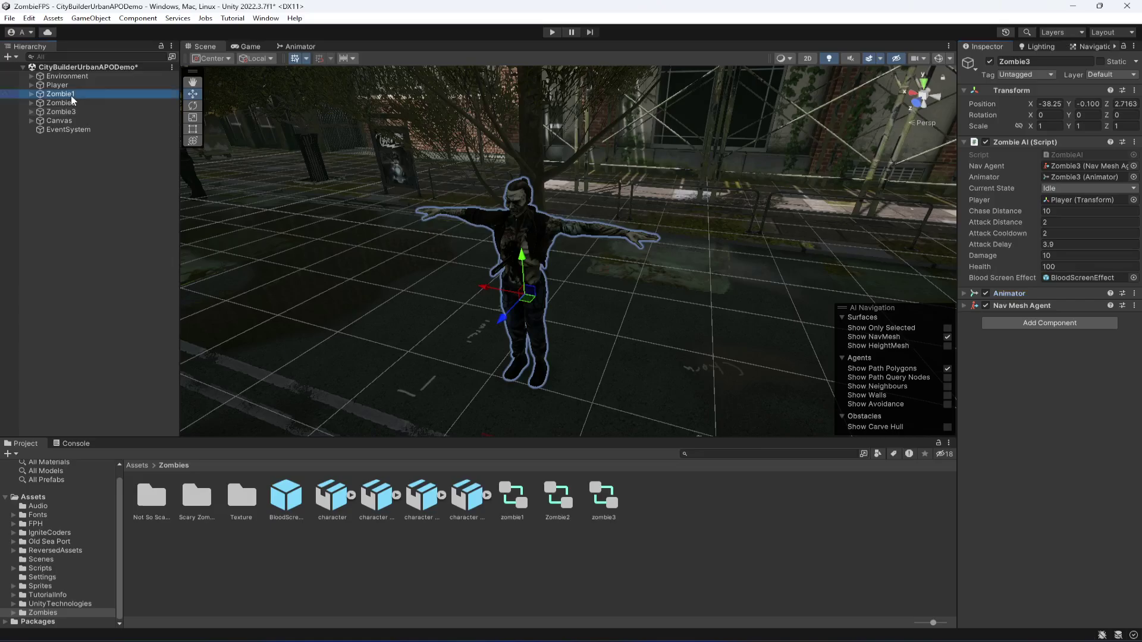
click(1134, 305)
click(1052, 396)
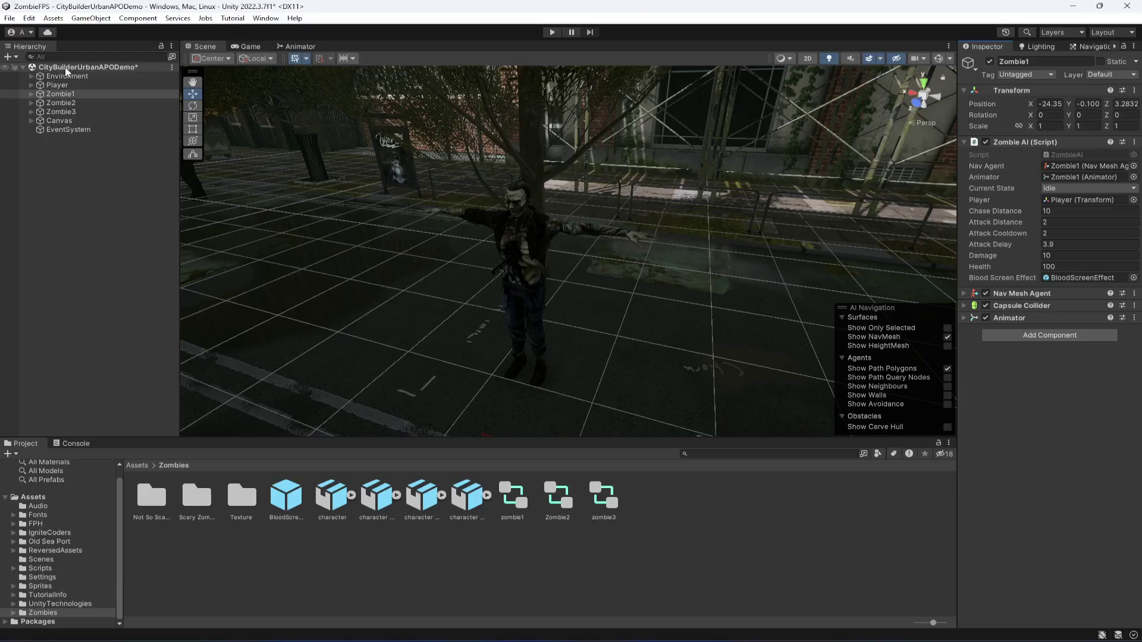
click(61, 112)
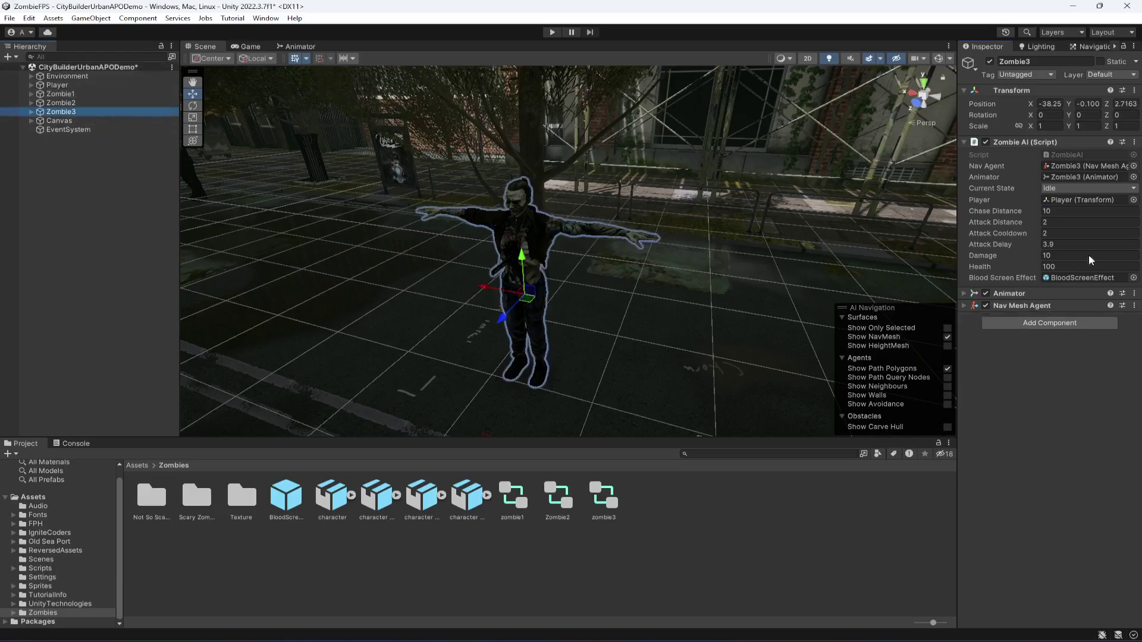
click(1134, 306)
click(1056, 408)
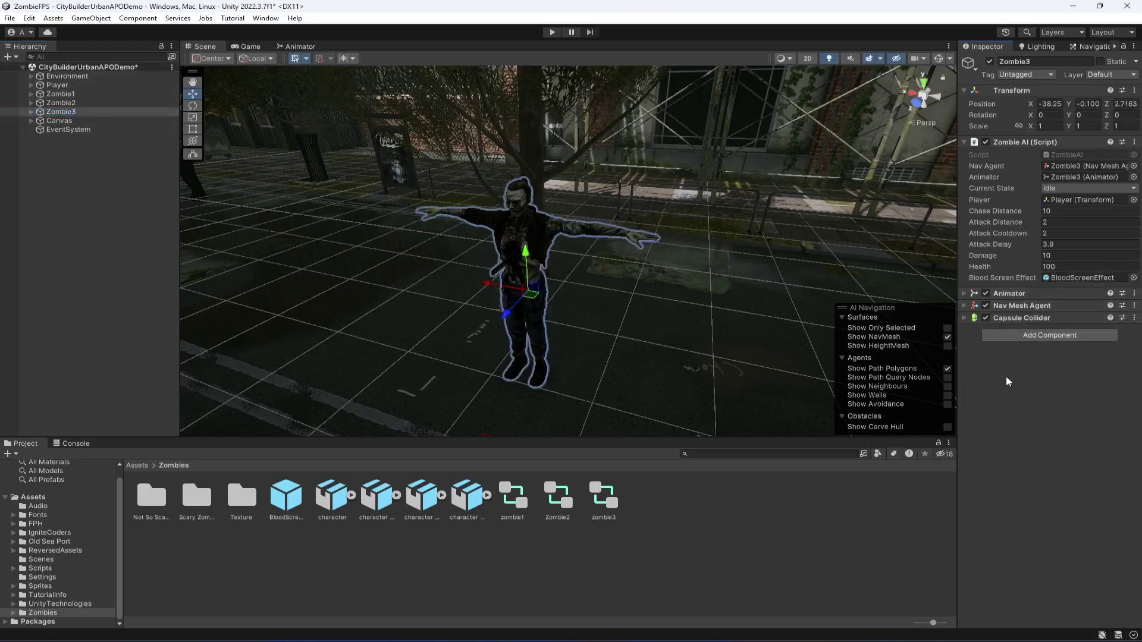
Check Zombie3's collider with the scene gizmos shown, hide the gizmos again and save the scene.
click(939, 59)
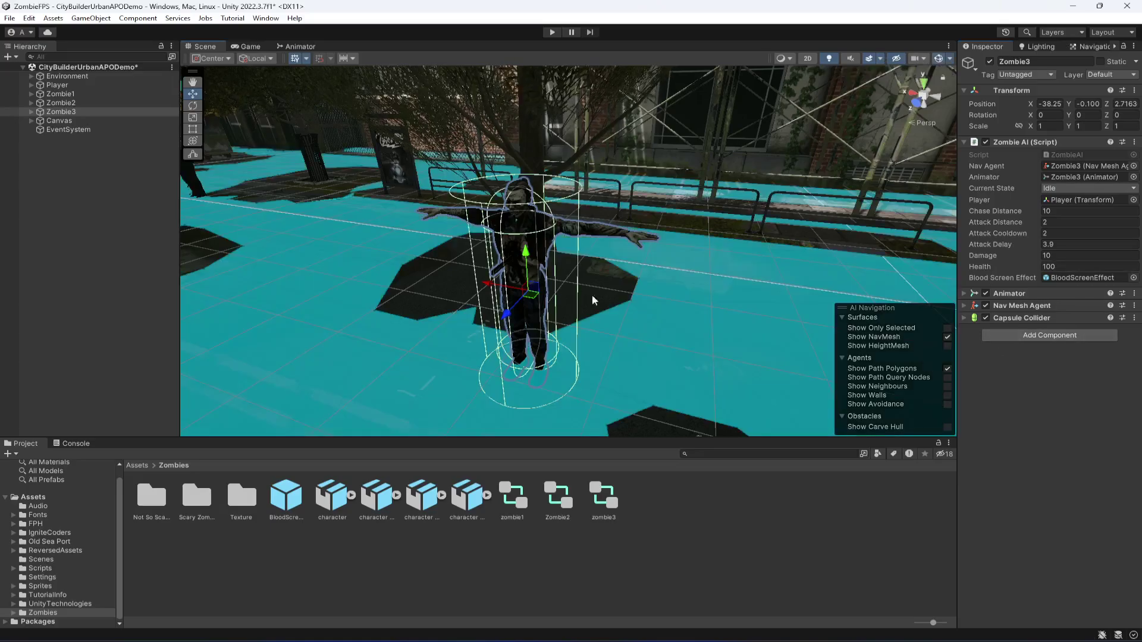
right_drag(661, 264, 633, 262)
alt+drag(634, 262, 548, 431)
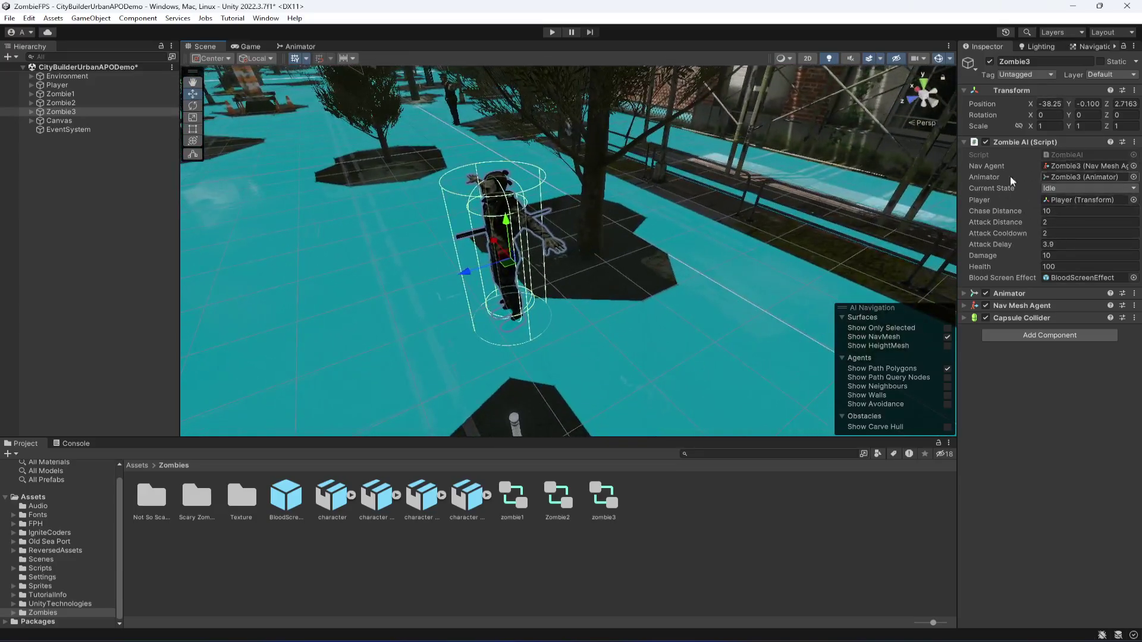
click(934, 61)
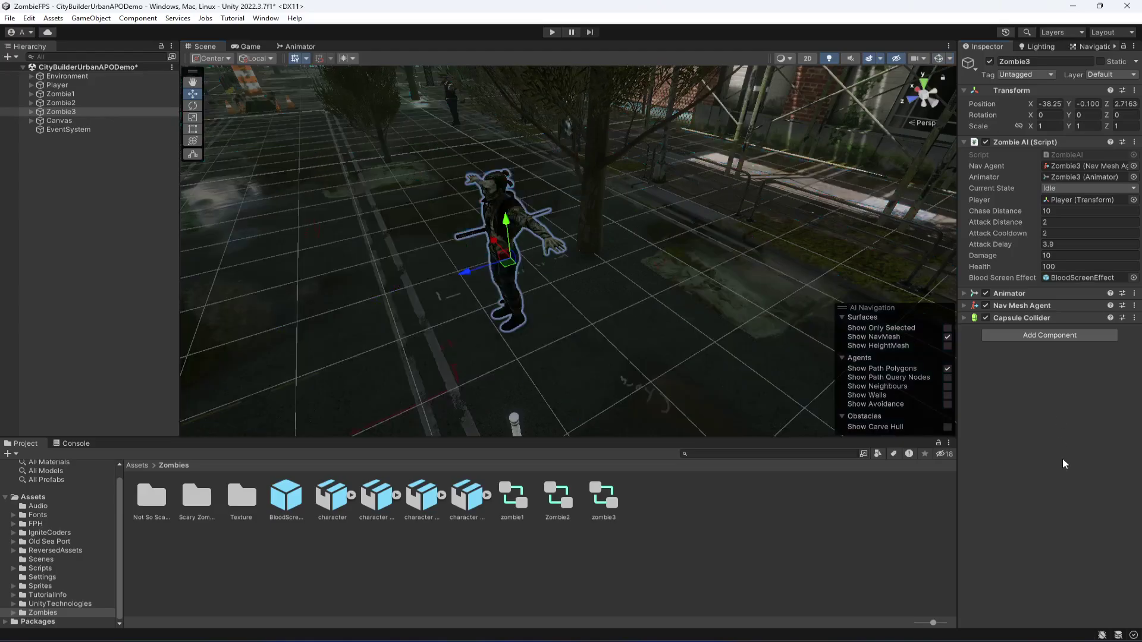
key(ctrl+s)
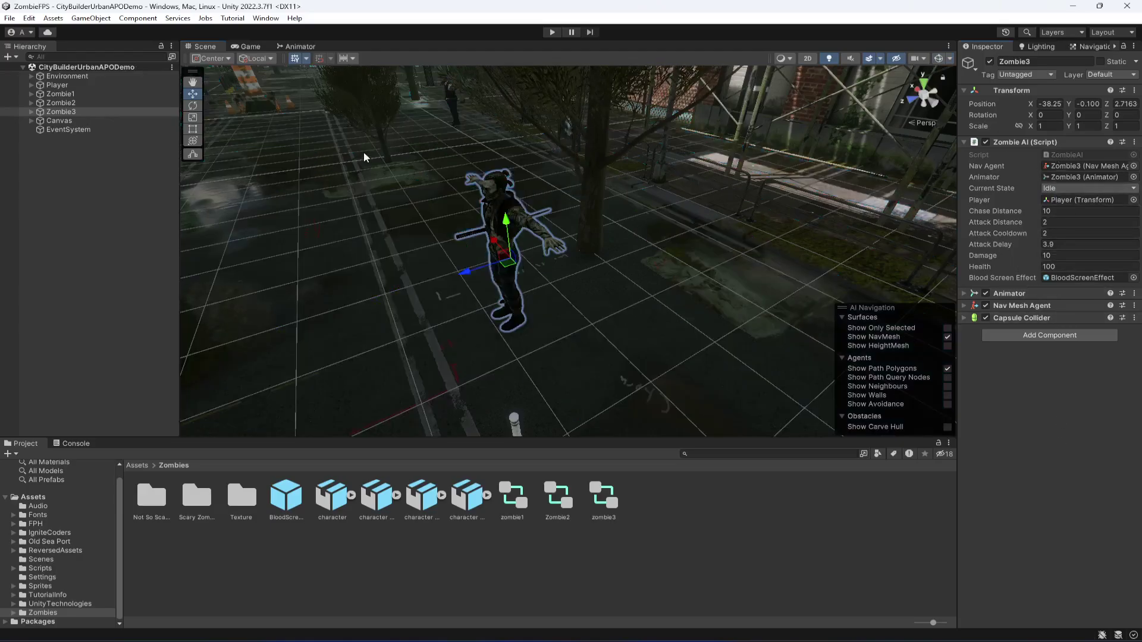
Inspect Zombie3 and its surroundings in the scene, and bring Zombie2 into view.
alt+drag(291, 232, 267, 208)
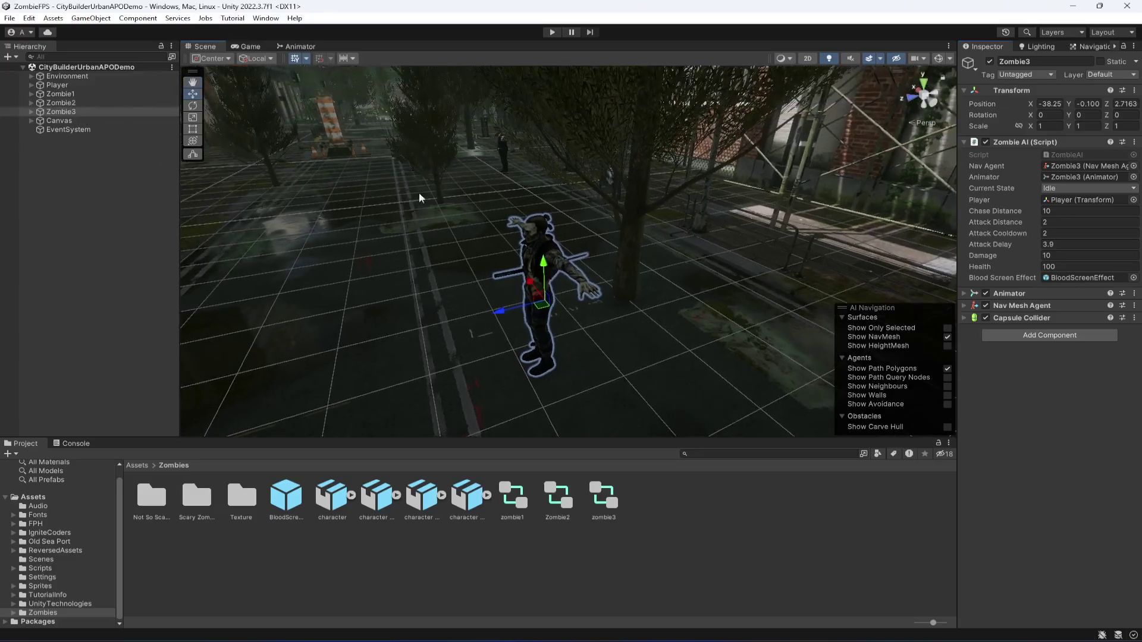
right_drag(418, 198, 397, 209)
right_drag(596, 323, 673, 315)
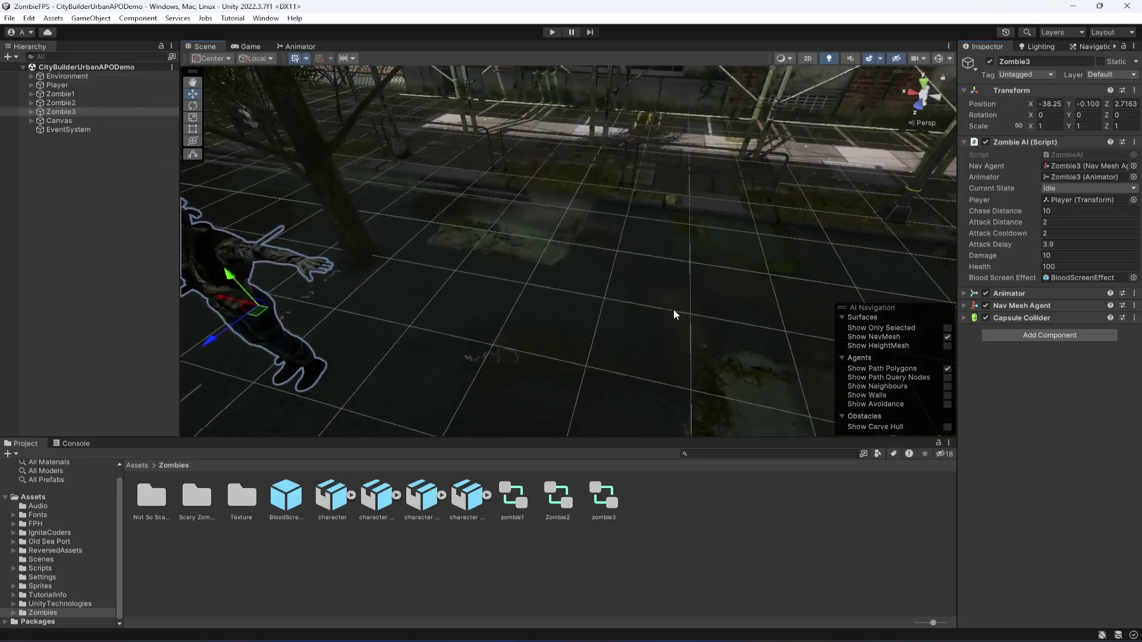
scroll(674, 310, down, 3)
alt+drag(683, 315, 707, 278)
scroll(665, 375, up, 4)
scroll(707, 278, down, 3)
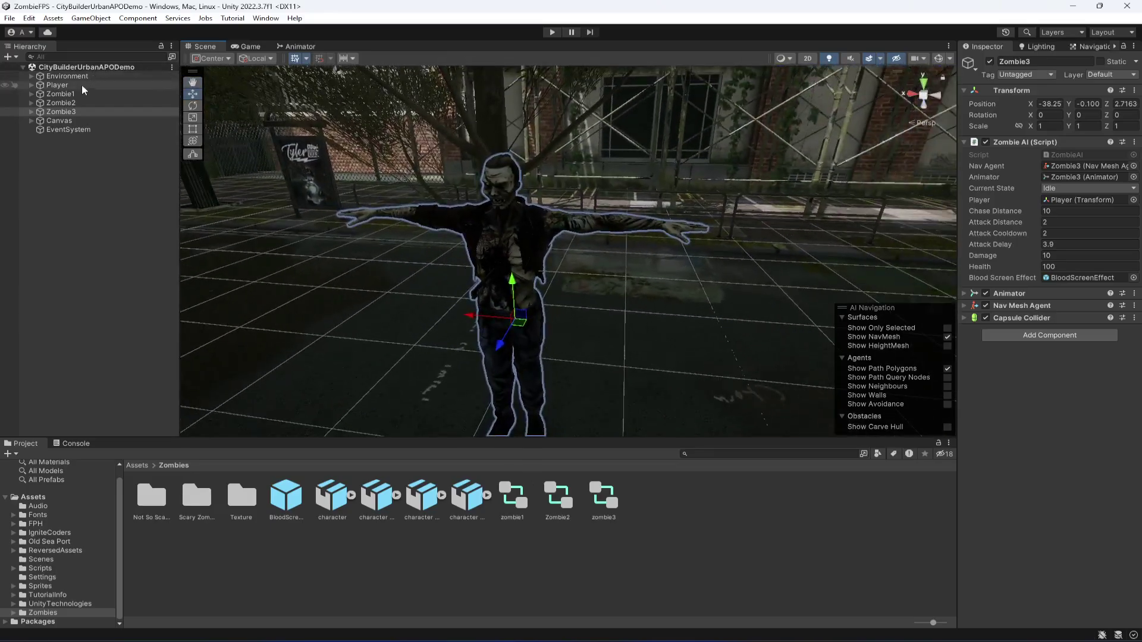
click(71, 103)
key(f)
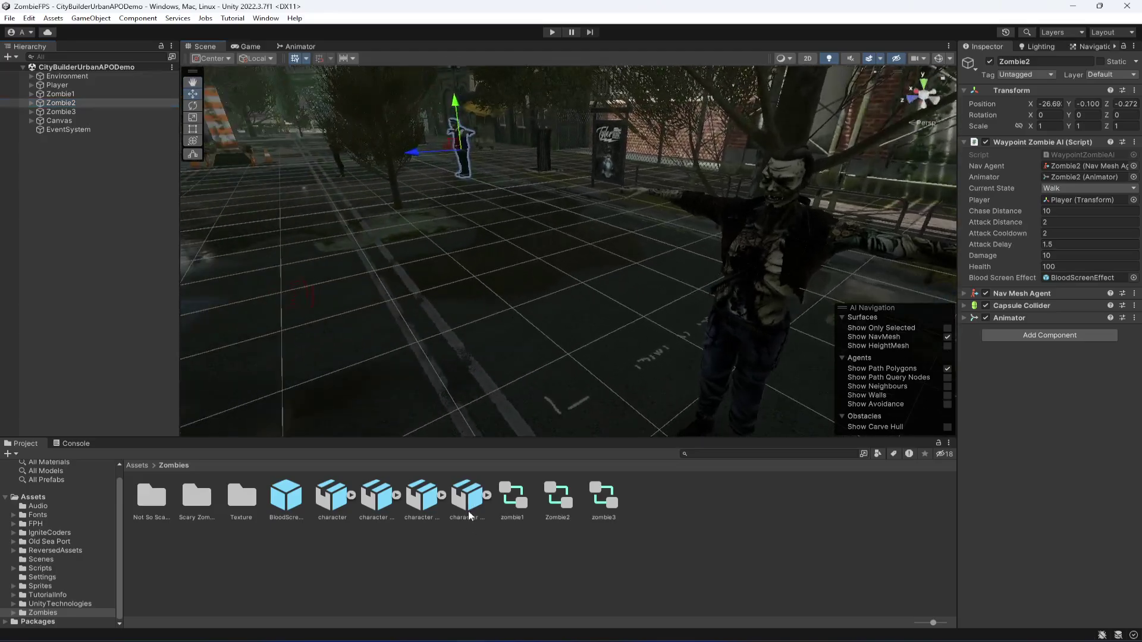
Place the character (4) model from the Zombies folder on the open street at about X -49.11, Z -0.848.
click(469, 515)
right_drag(553, 284, 607, 266)
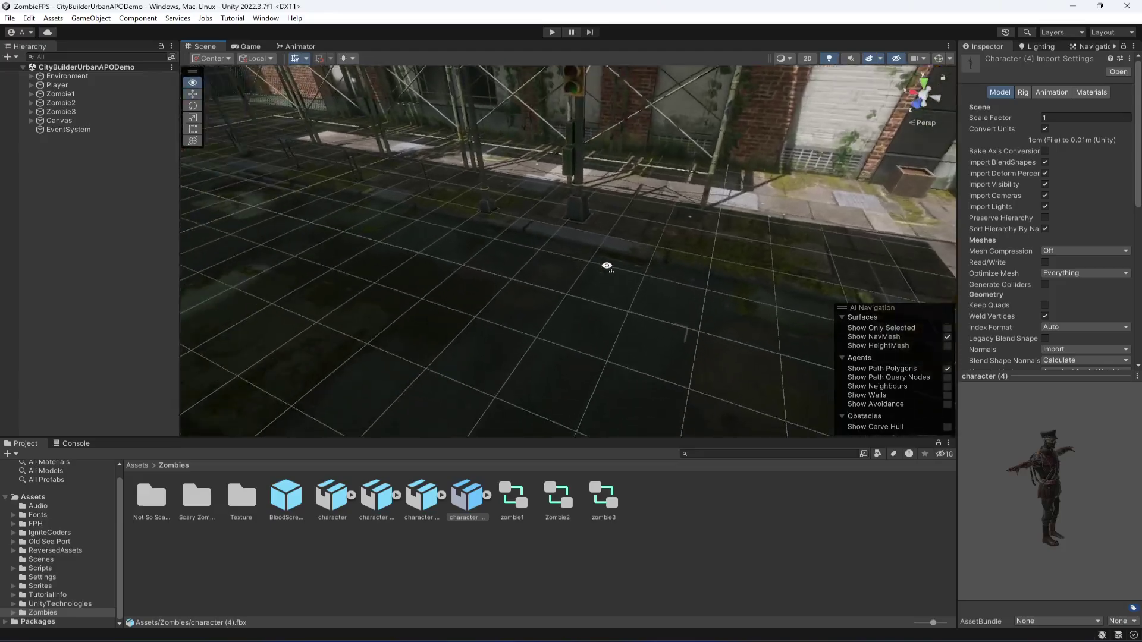
drag(482, 502, 647, 285)
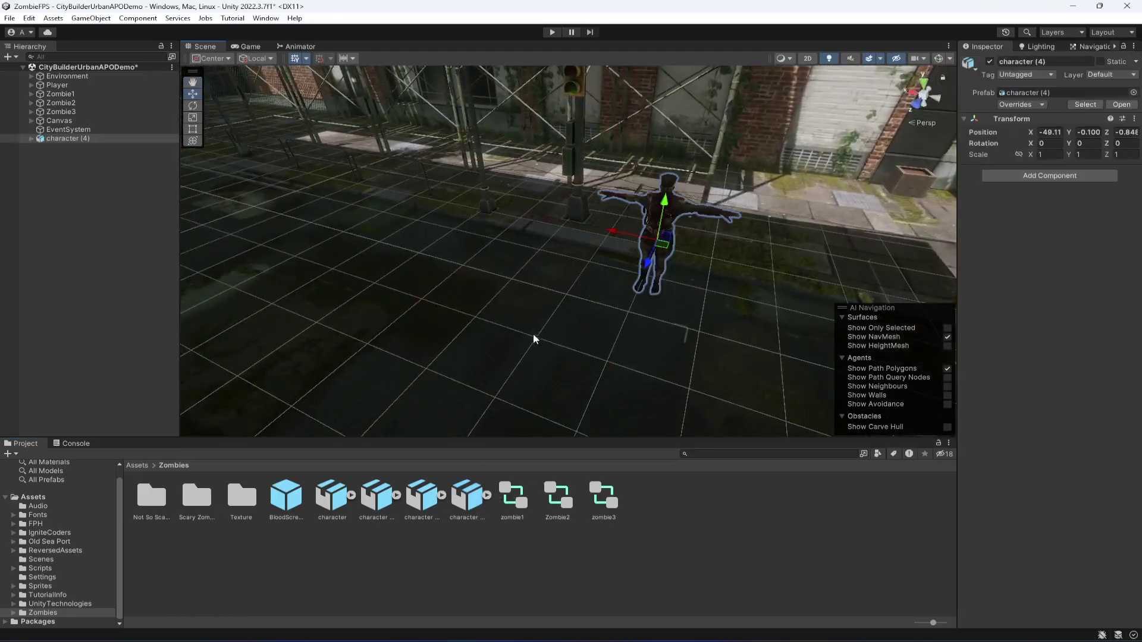
key(f)
mouse_move(616, 317)
right_down()
mouse_move(607, 342)
mouse_move(626, 355)
mouse_move(613, 327)
right_up()
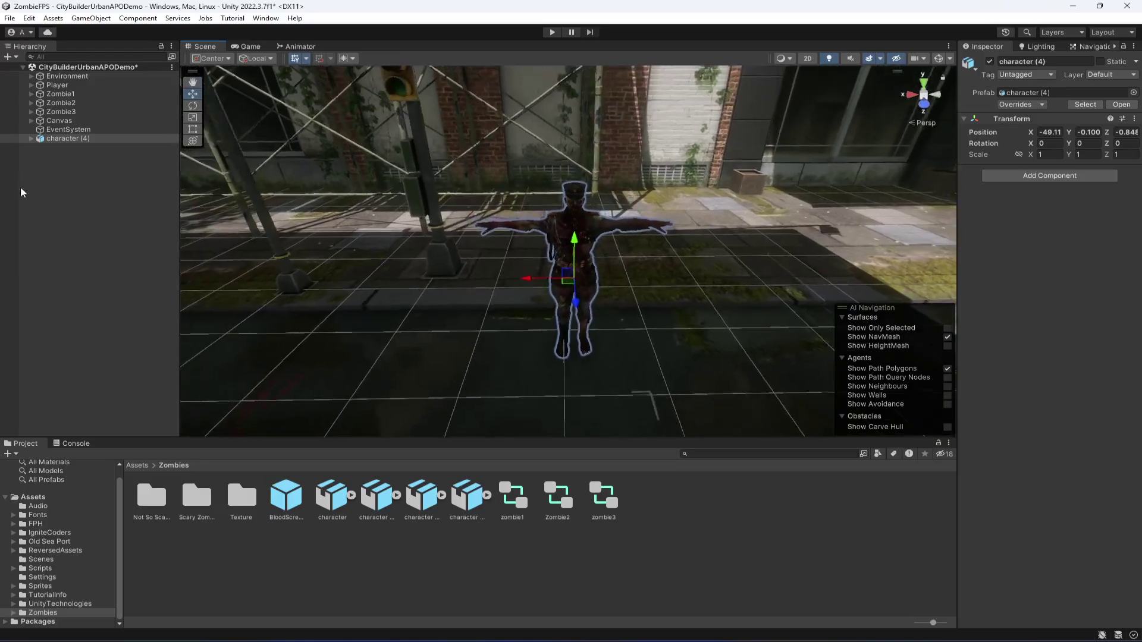
Completely unpack the character (4) prefab and rename it Zombie4, listed directly below Zombie3 in the hierarchy.
right_click(53, 140)
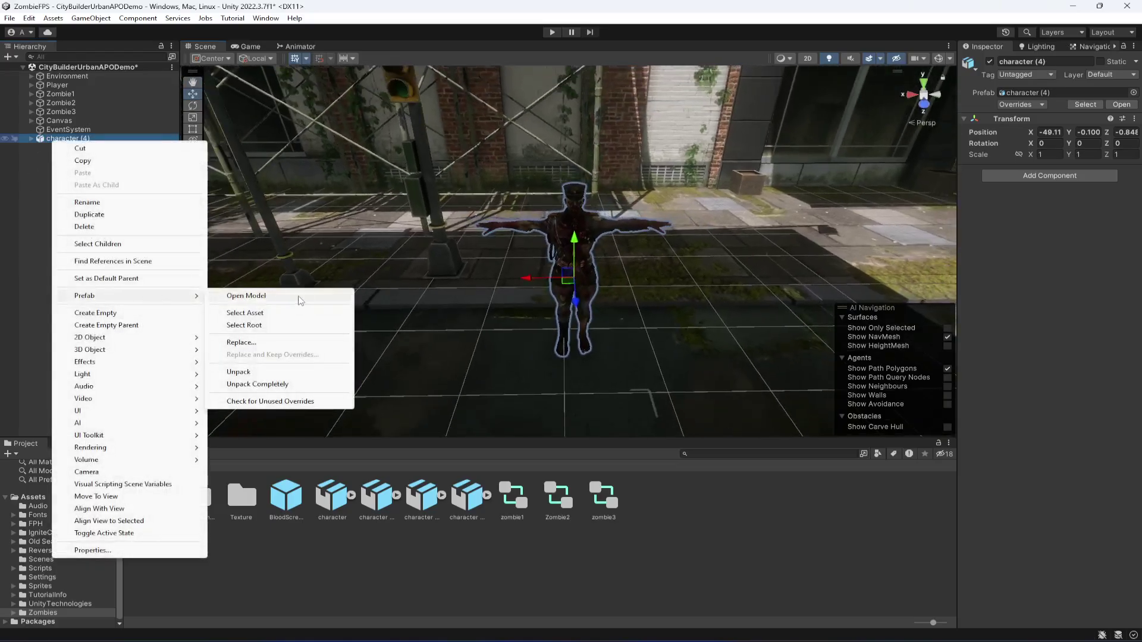
click(249, 384)
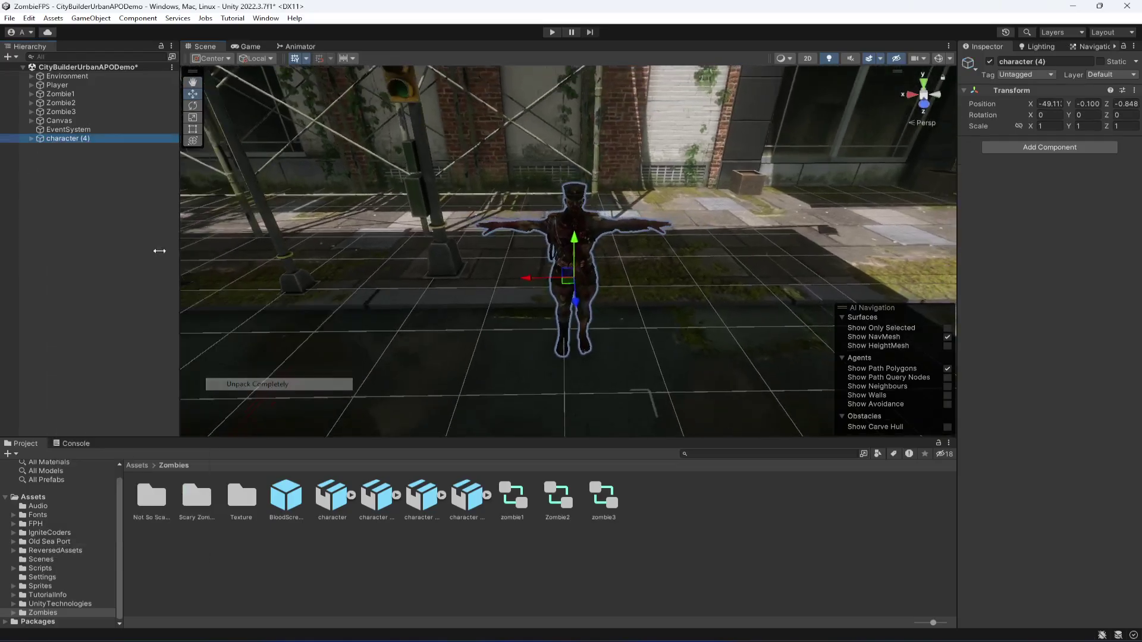
click(1066, 61)
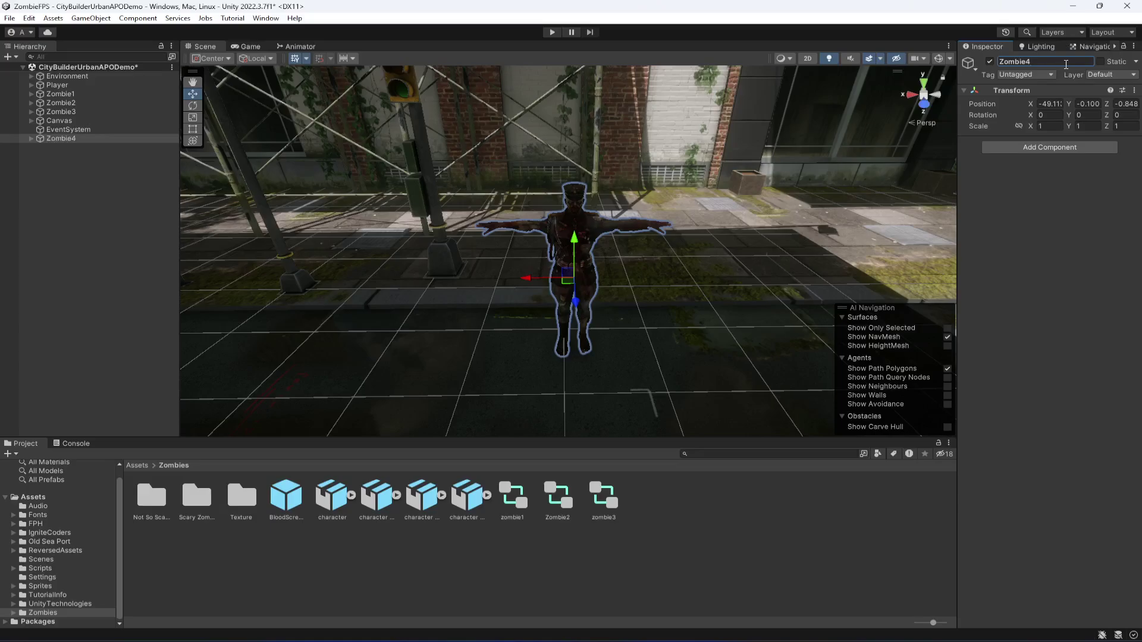
mouse_move(70, 143)
mouse_down()
mouse_move(83, 121)
mouse_move(58, 125)
mouse_up()
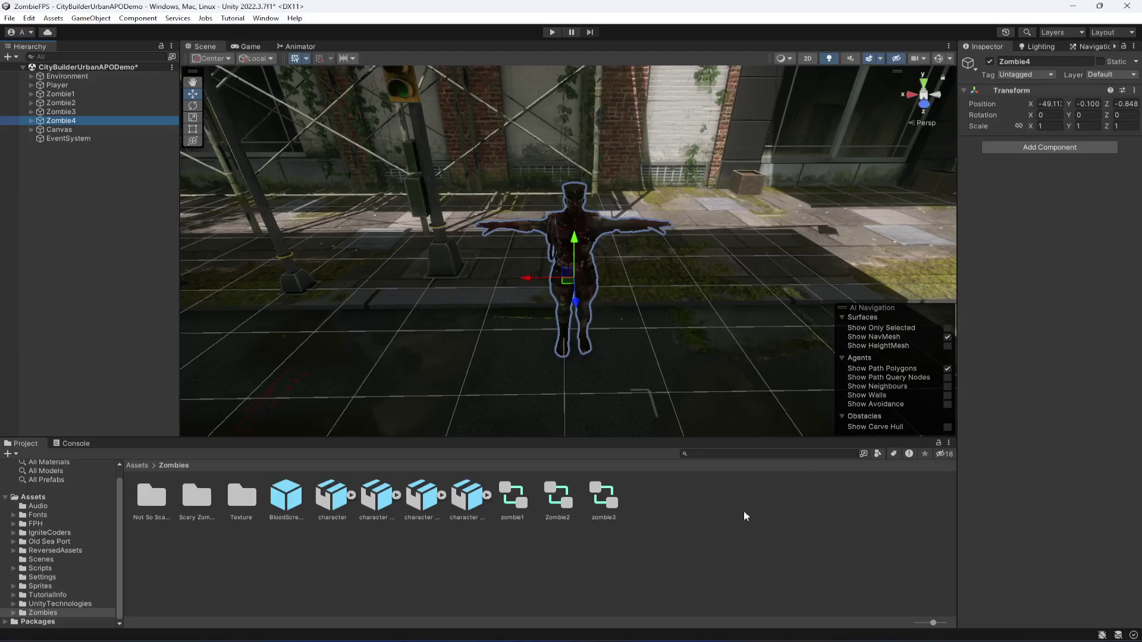
Compare the states and transitions of the Zombie2 animator controller with those of the other zombie controllers.
click(562, 506)
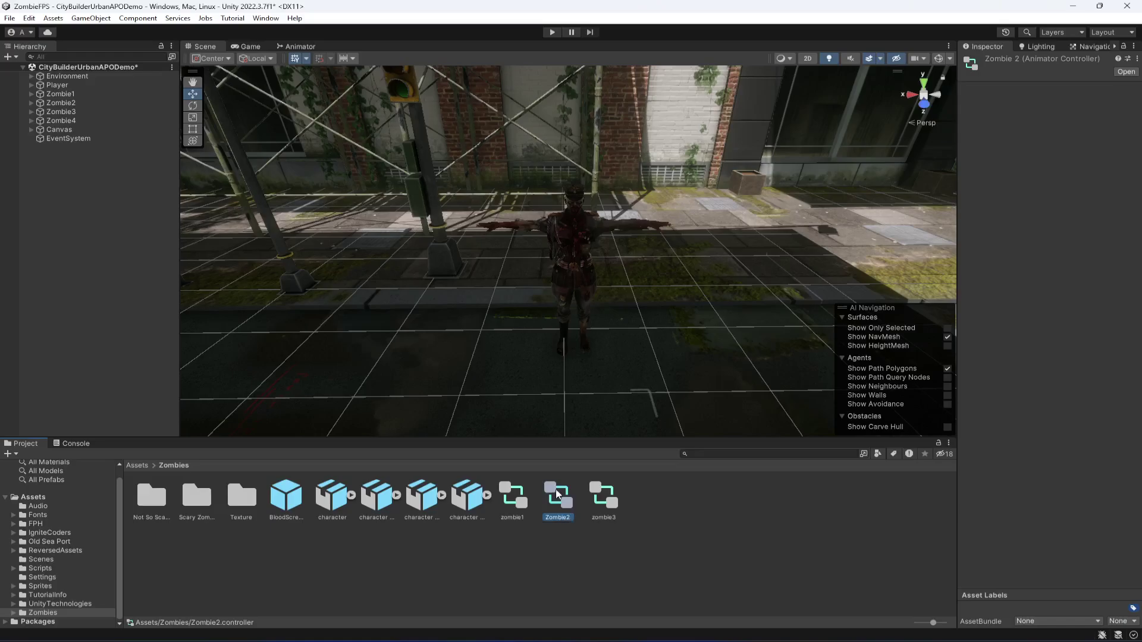
double_click(558, 494)
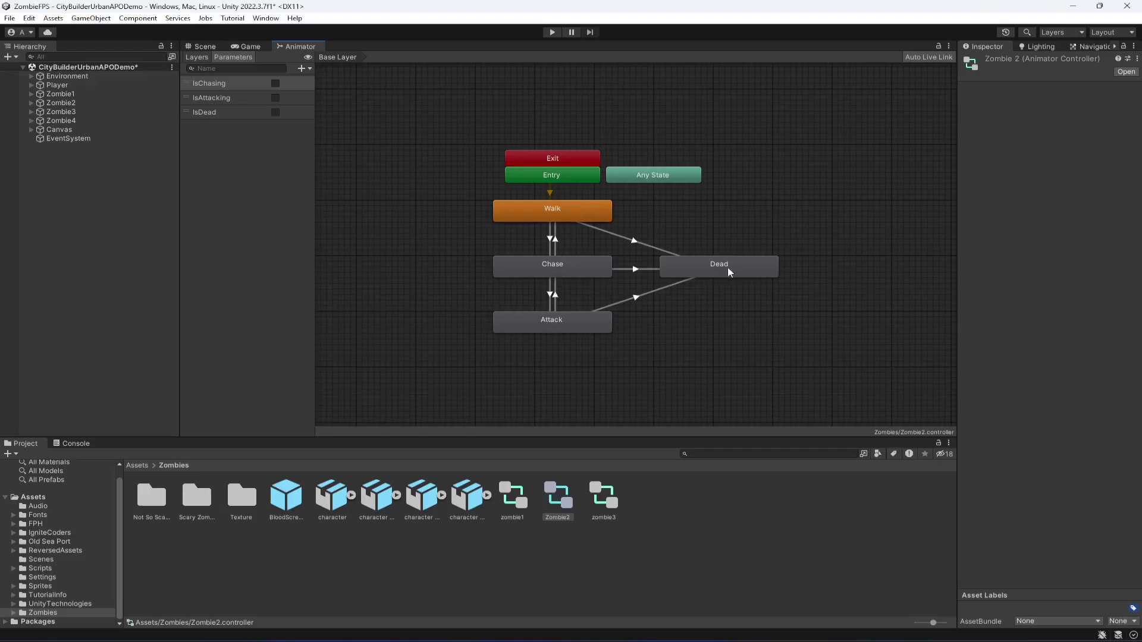
click(512, 501)
click(604, 505)
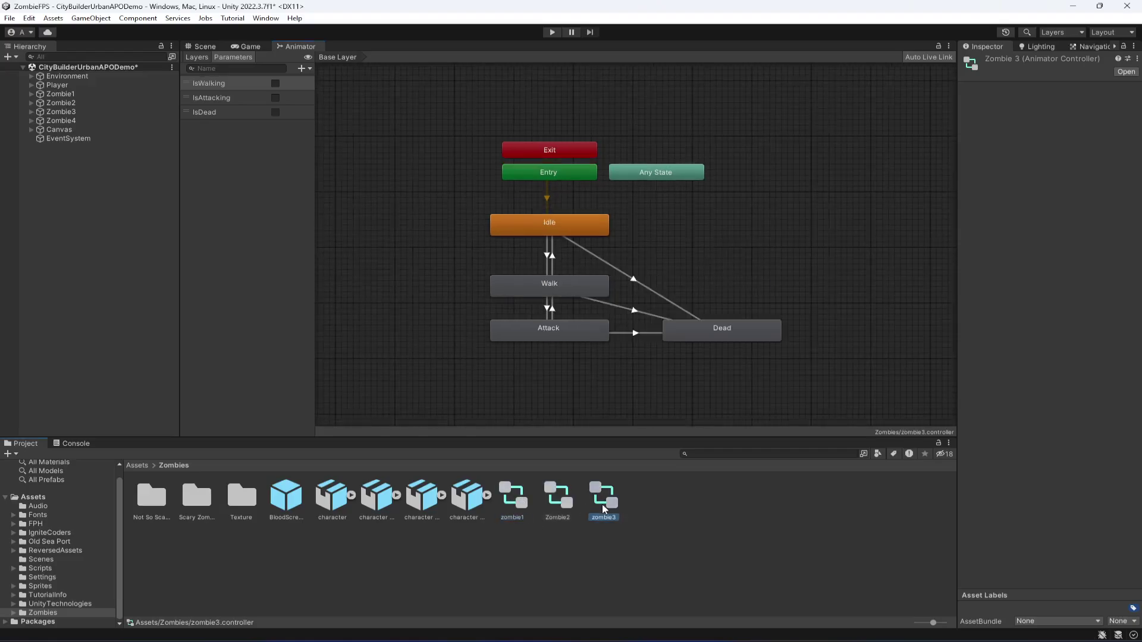
Duplicate the Zombie2 animator controller in the Zombies folder and name the copy Zombie4.
click(569, 504)
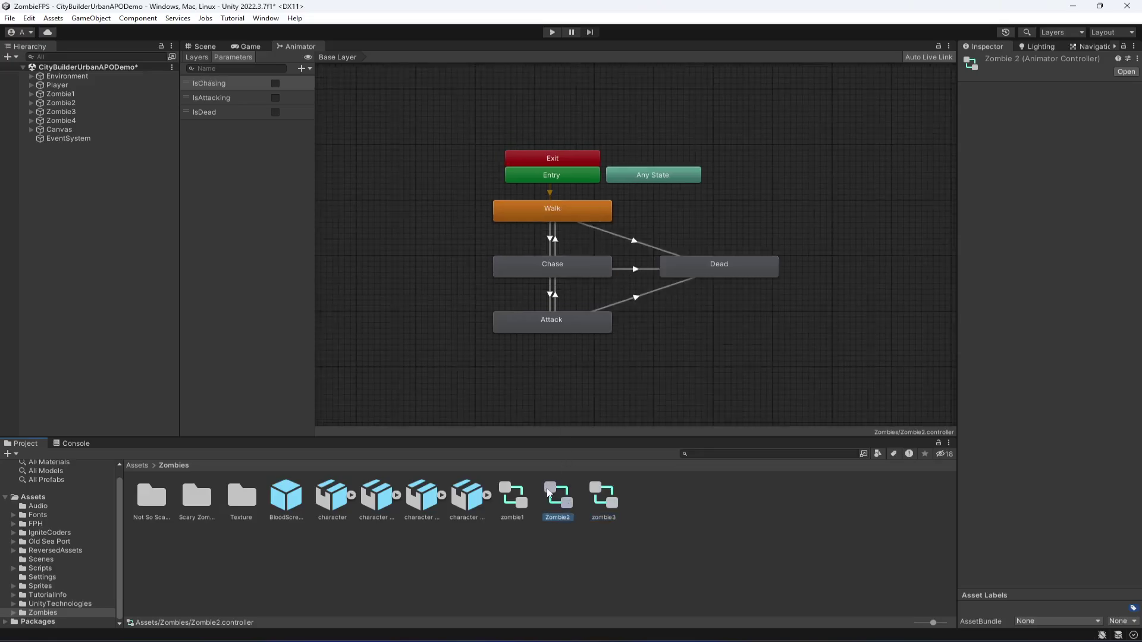
key(ctrl+d)
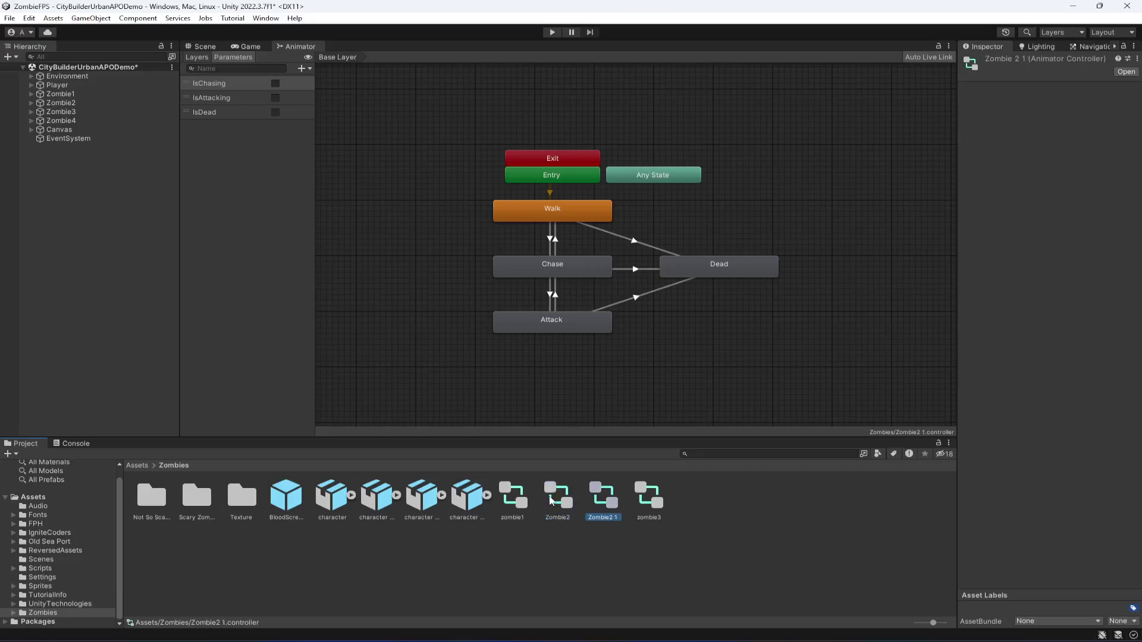
right_click(610, 510)
click(651, 247)
text(Zombie4)
key(Return)
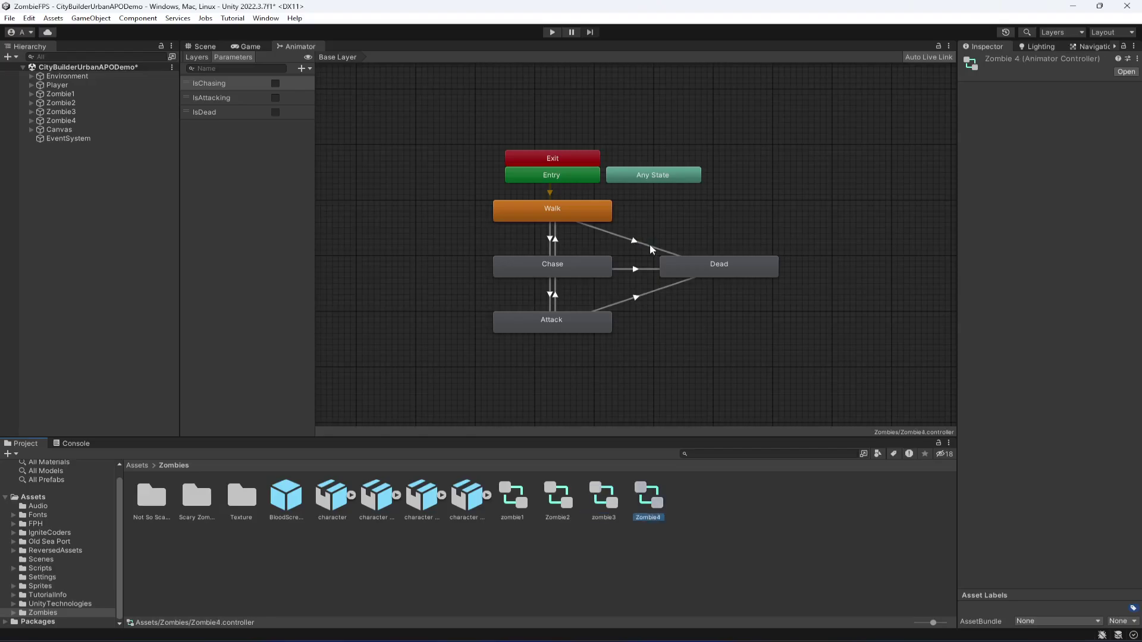
Add an Animator using the Zombie4 controller and a Nav Mesh Agent to the Zombie4 object.
click(84, 121)
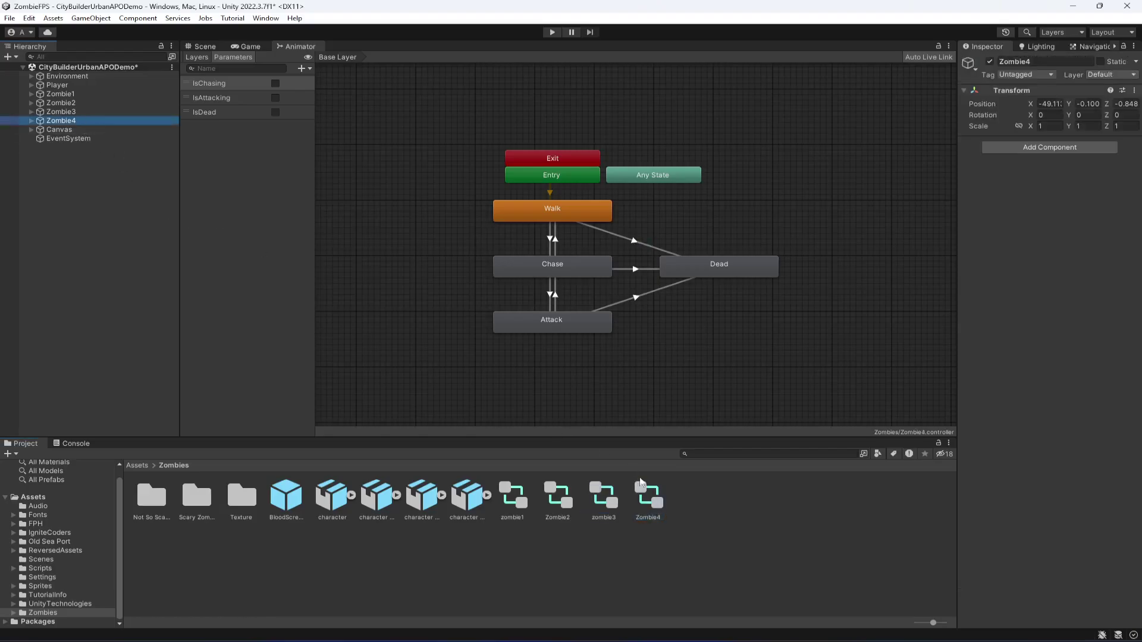
drag(639, 502, 1096, 251)
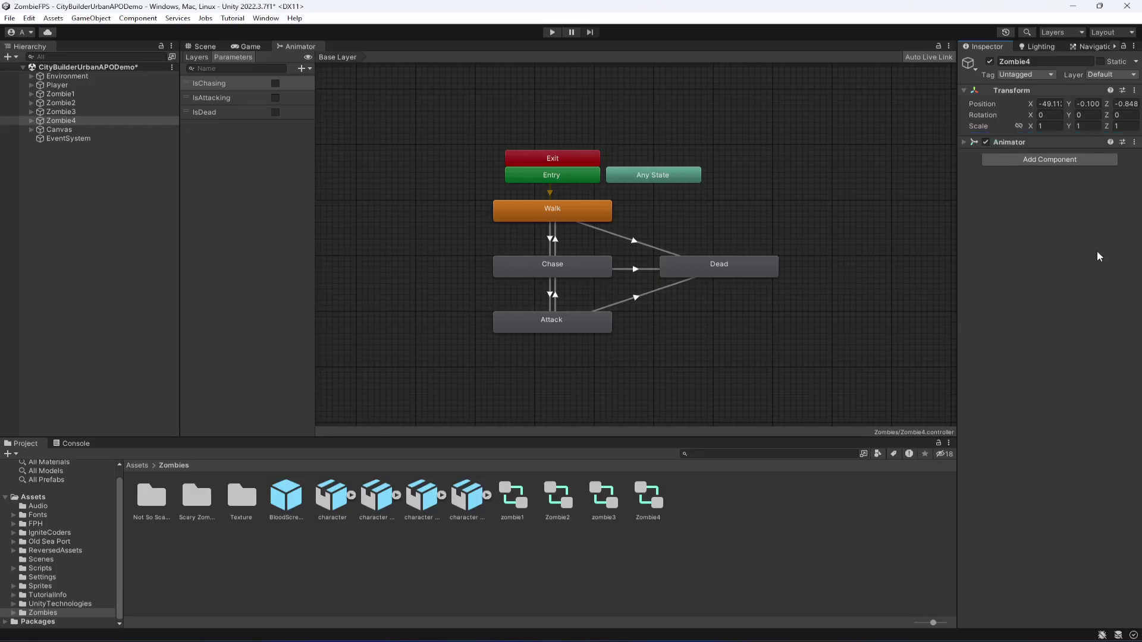
click(1058, 162)
key(Return)
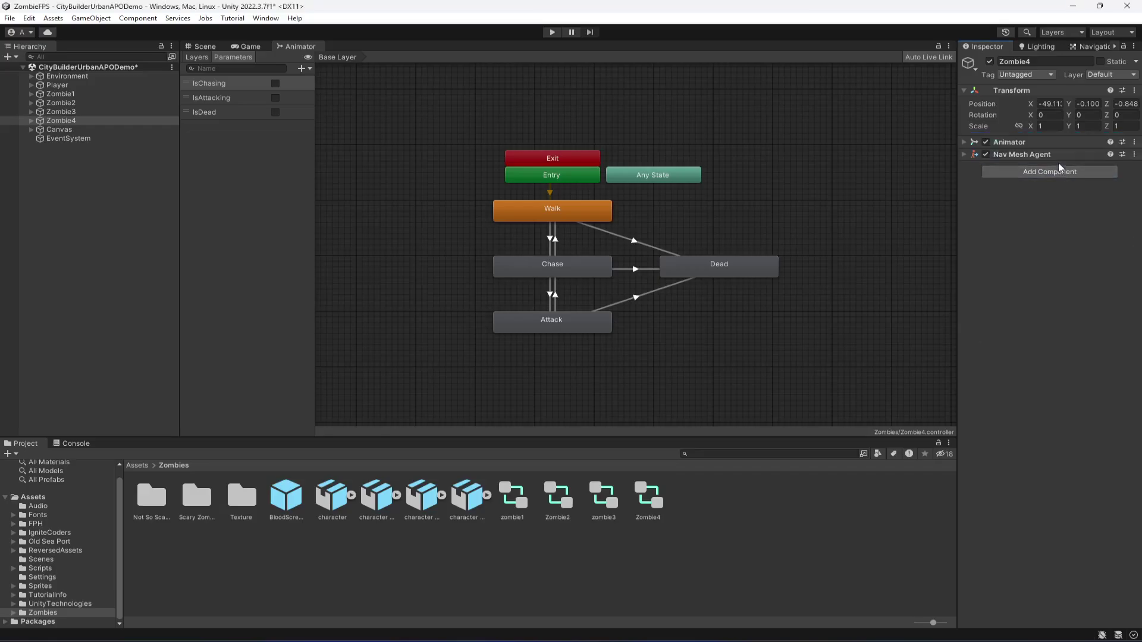
Copy the Waypoint Zombie AI script component from Zombie2 and paste it as a new component on Zombie4.
click(201, 46)
click(77, 104)
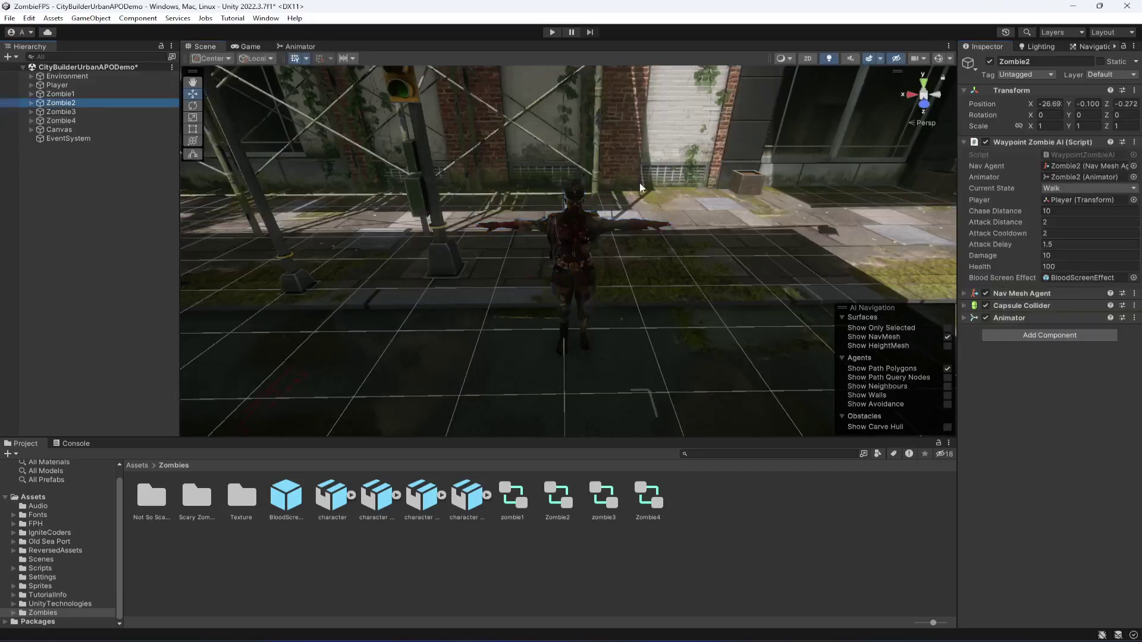
click(1134, 141)
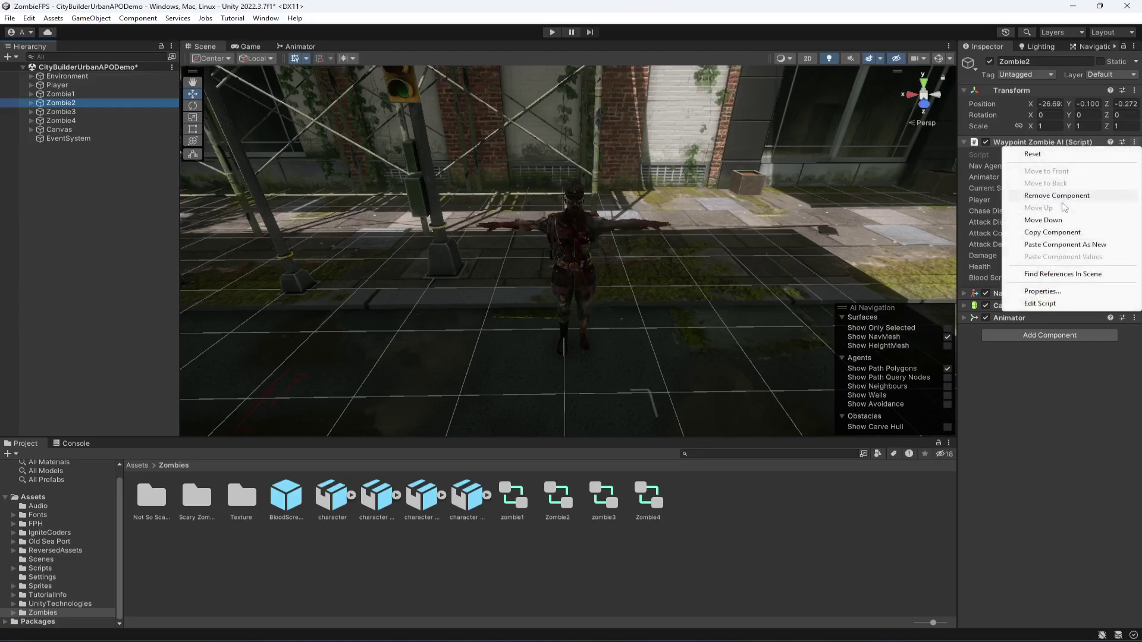
click(1064, 233)
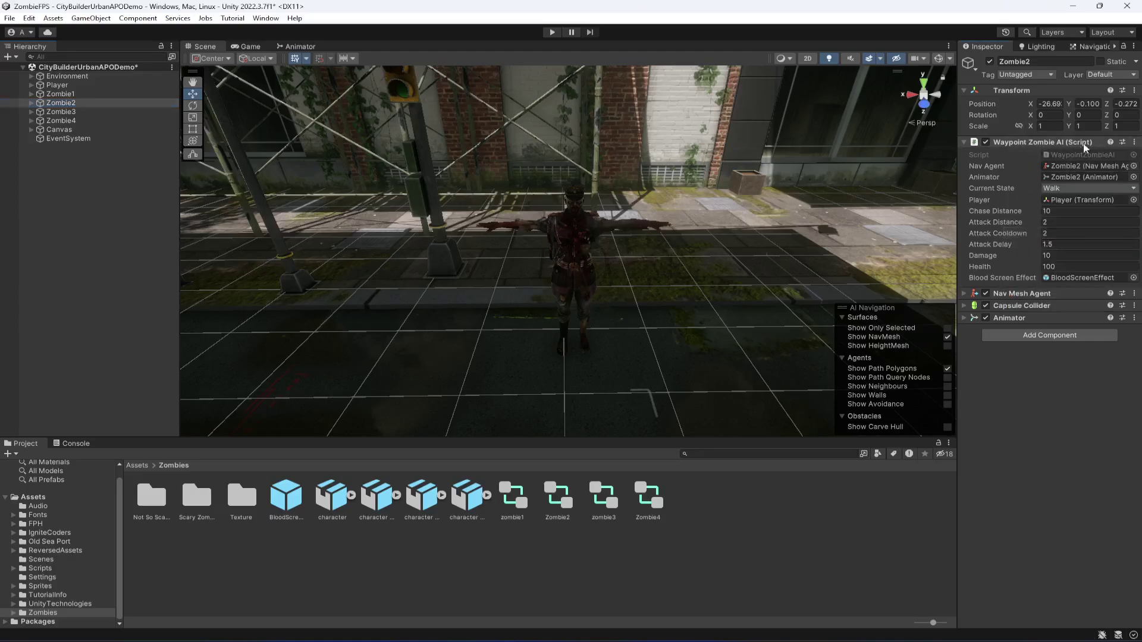
click(65, 121)
click(1134, 90)
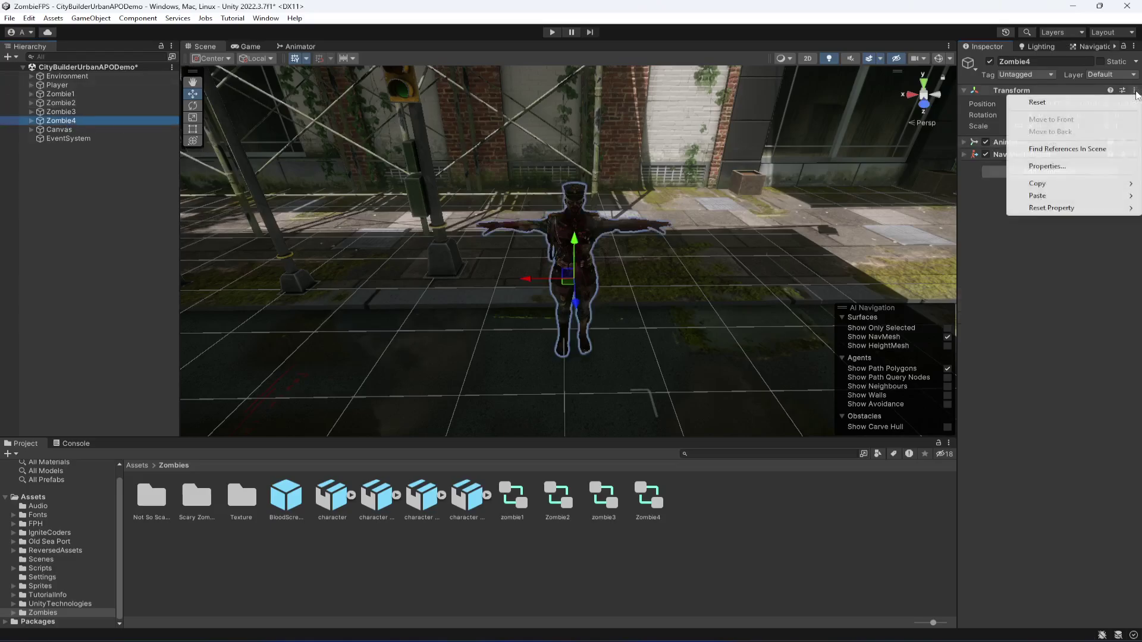
mouse_move(1051, 196)
click(954, 255)
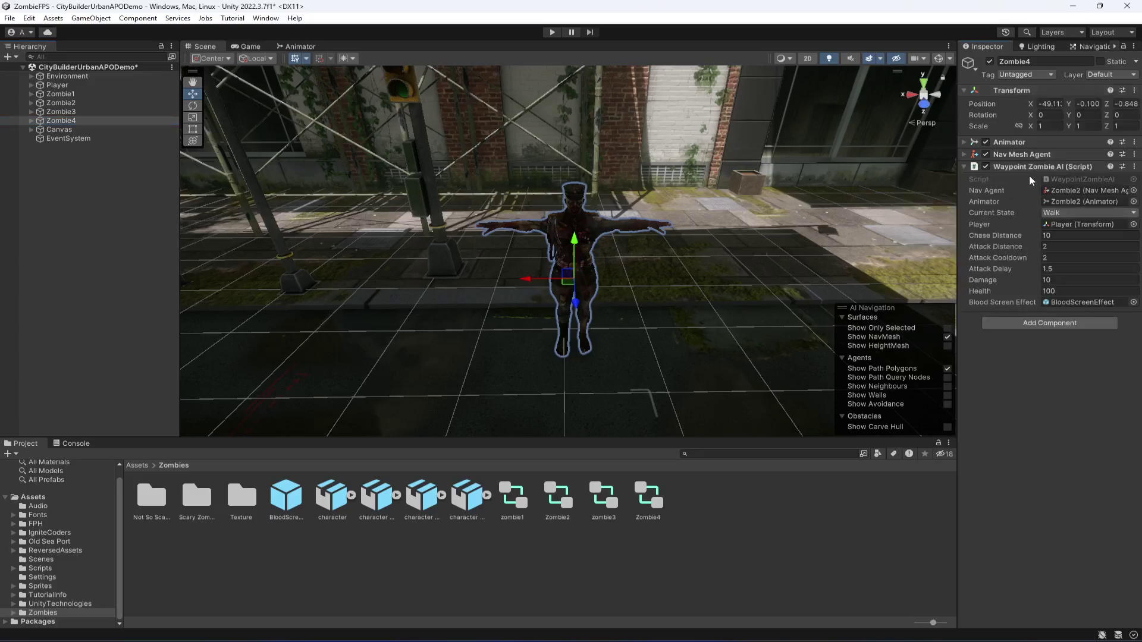
Place the Waypoint Zombie AI script directly below Zombie4's Transform and assign Zombie4's own Nav Mesh Agent and Animator to its references.
drag(1022, 136, 1022, 138)
drag(1022, 294, 1074, 178)
drag(1018, 307, 1066, 172)
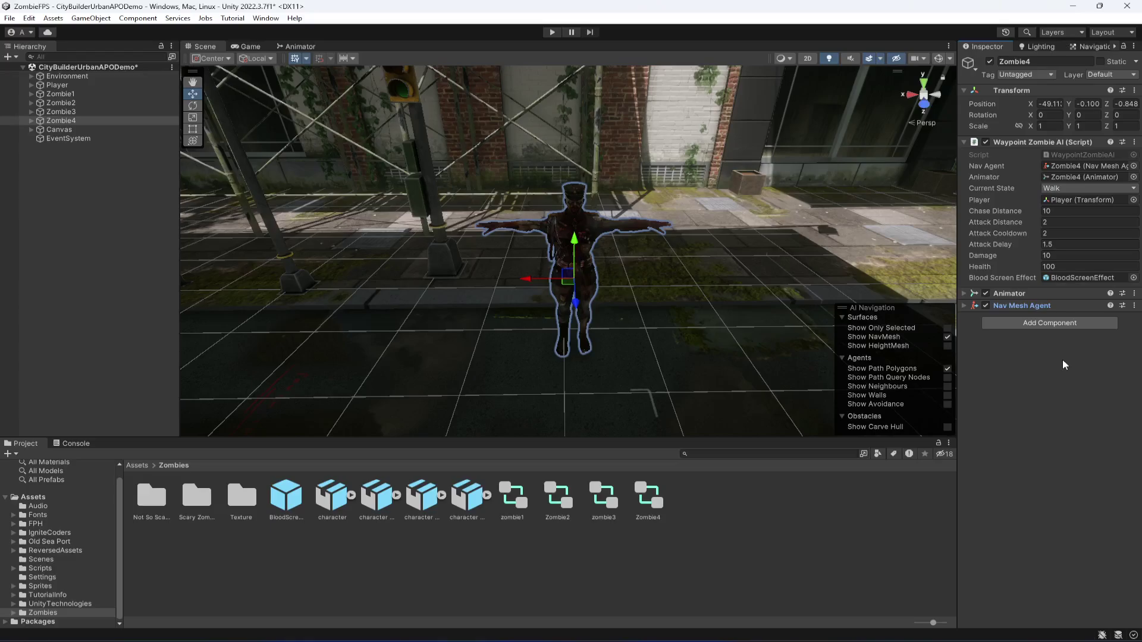
Copy the Capsule Collider from Zombie2, paste it as a new component on Zombie4, and save the scene.
click(70, 103)
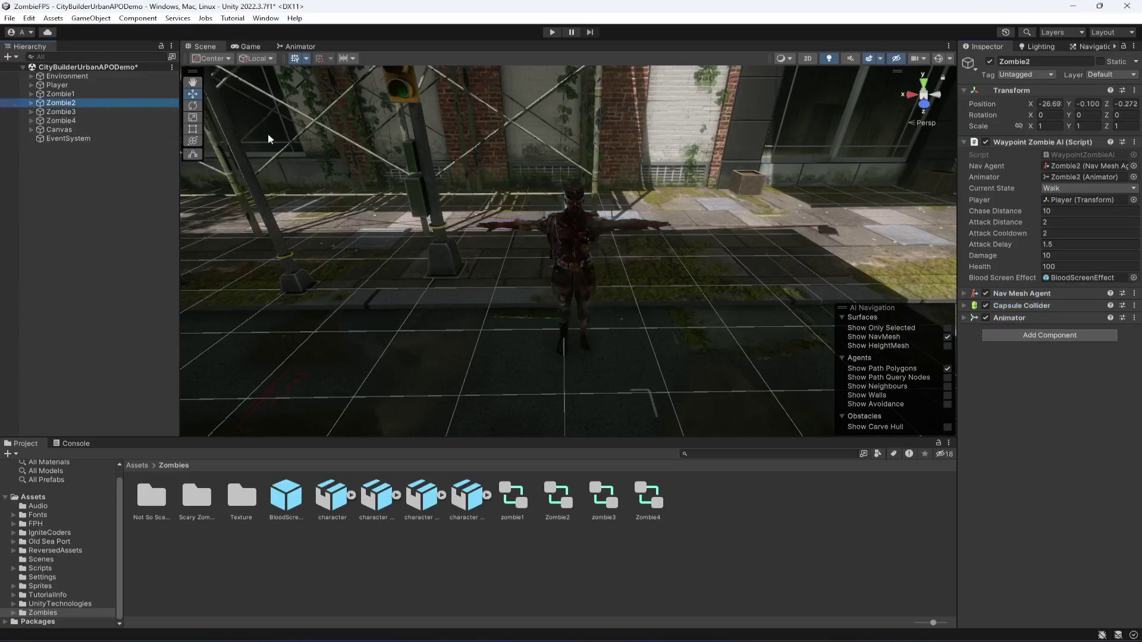
click(1134, 306)
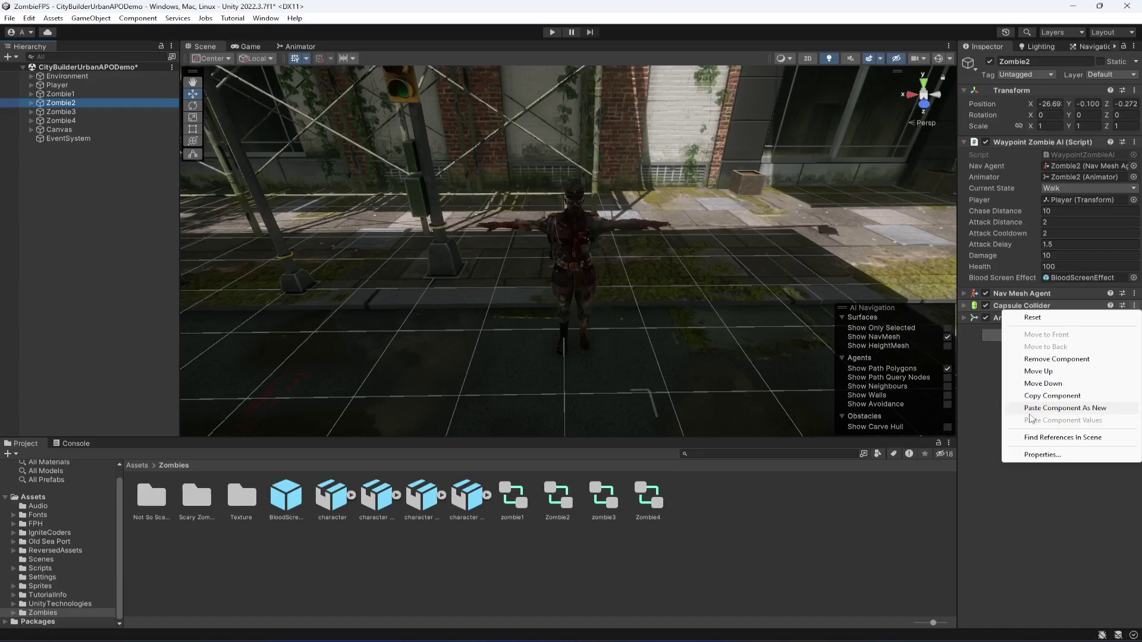
click(1033, 397)
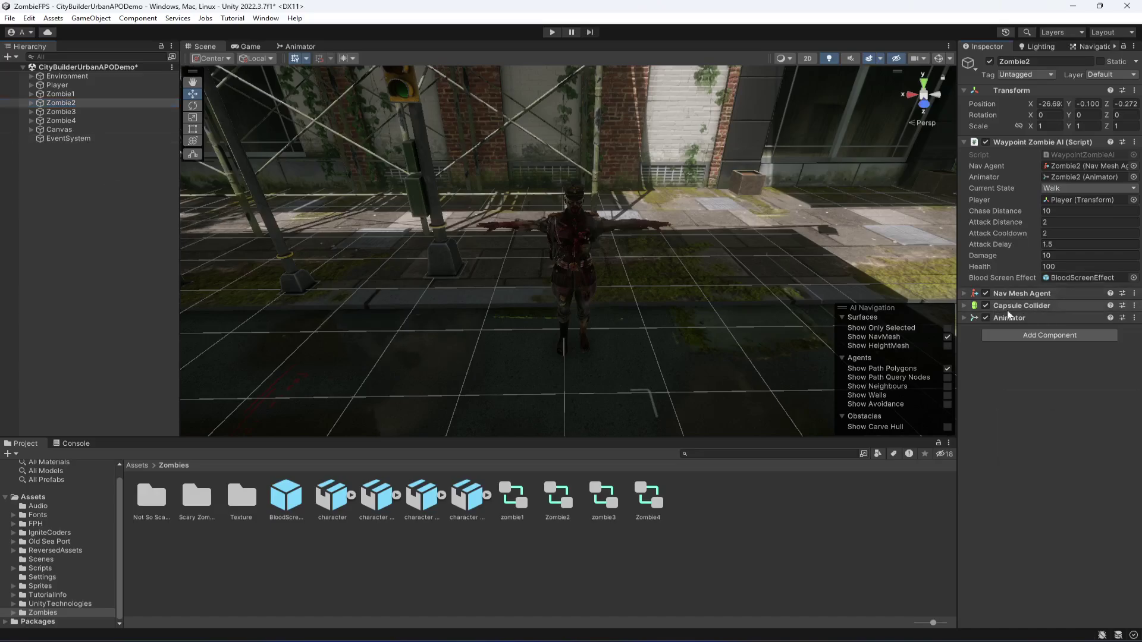
click(89, 121)
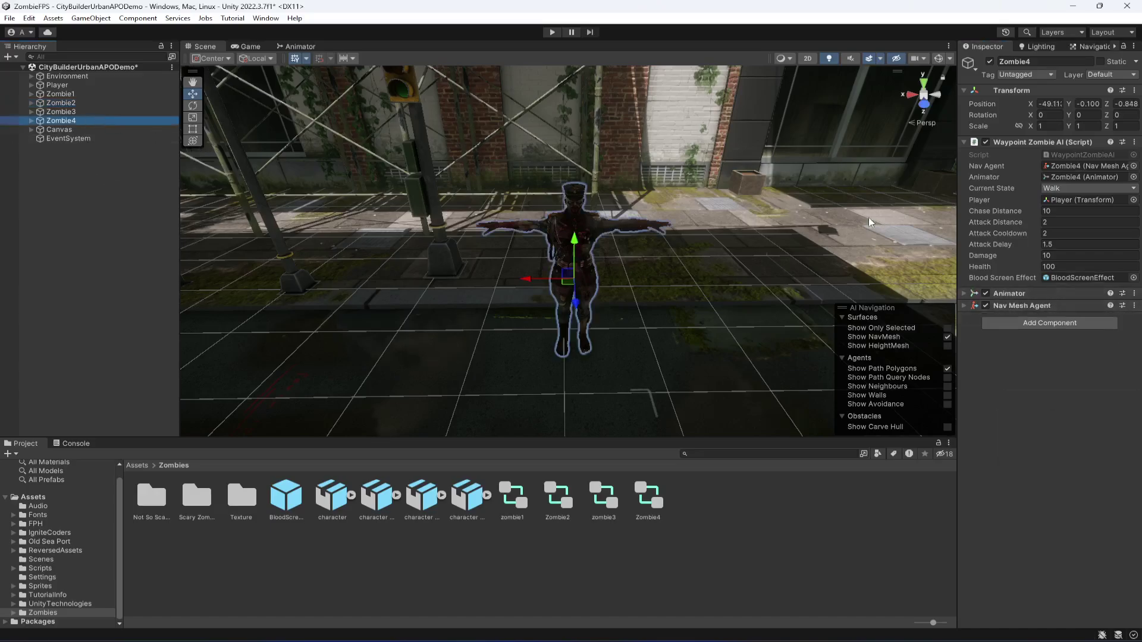
right_click(1120, 305)
click(1046, 408)
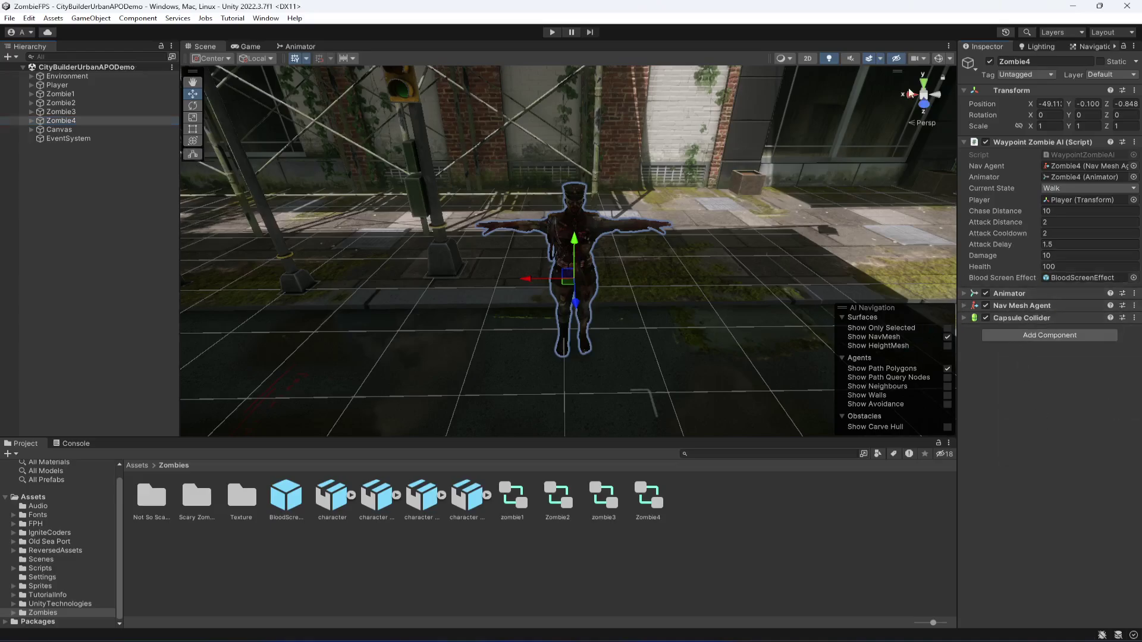
Show the scene gizmos, check Zombie4's collider and agent outlines from another angle, and hide the gizmos again.
click(939, 59)
right_drag(742, 227, 581, 272)
key(d)
alt+drag(582, 271, 234, 212)
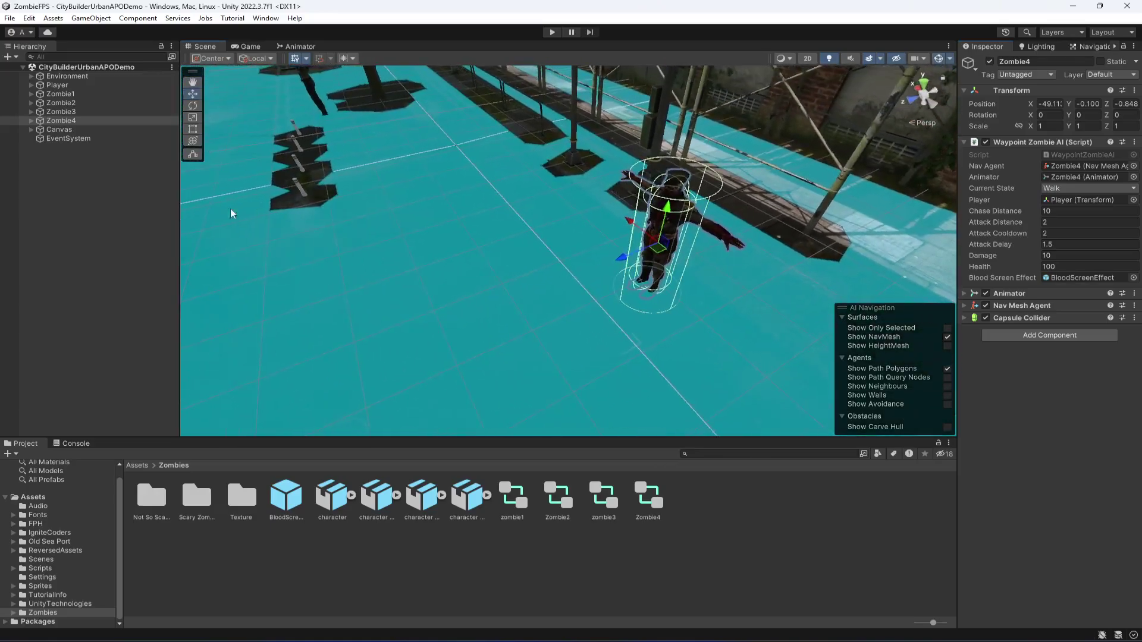
click(148, 202)
click(941, 61)
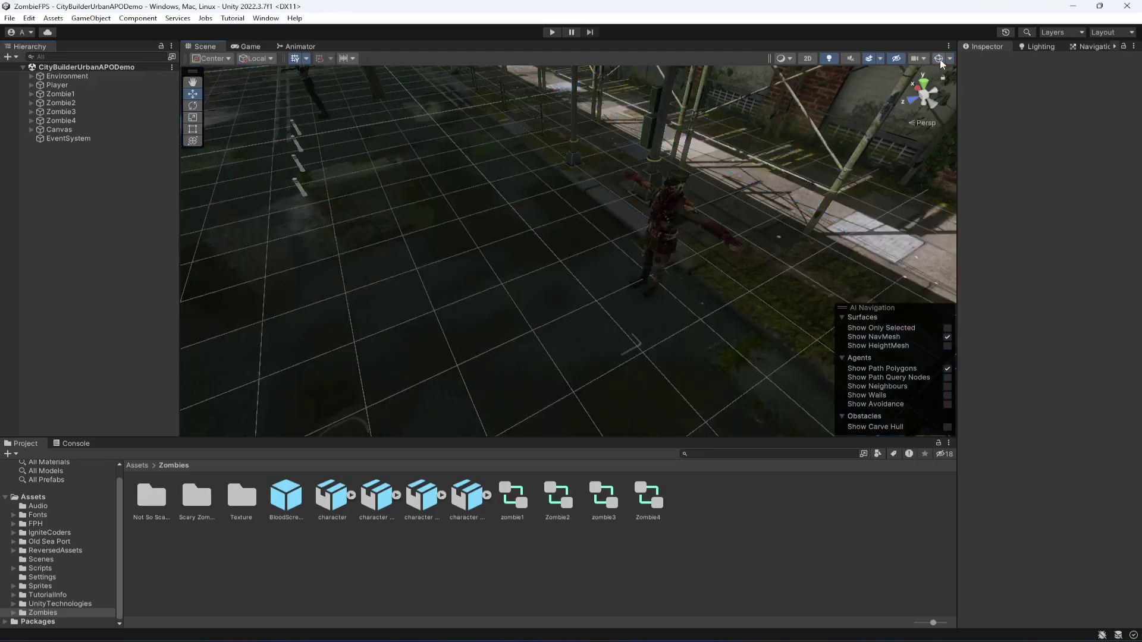
Play the scene and walk the player along the street to observe the zombies, and release the game cursor.
click(552, 33)
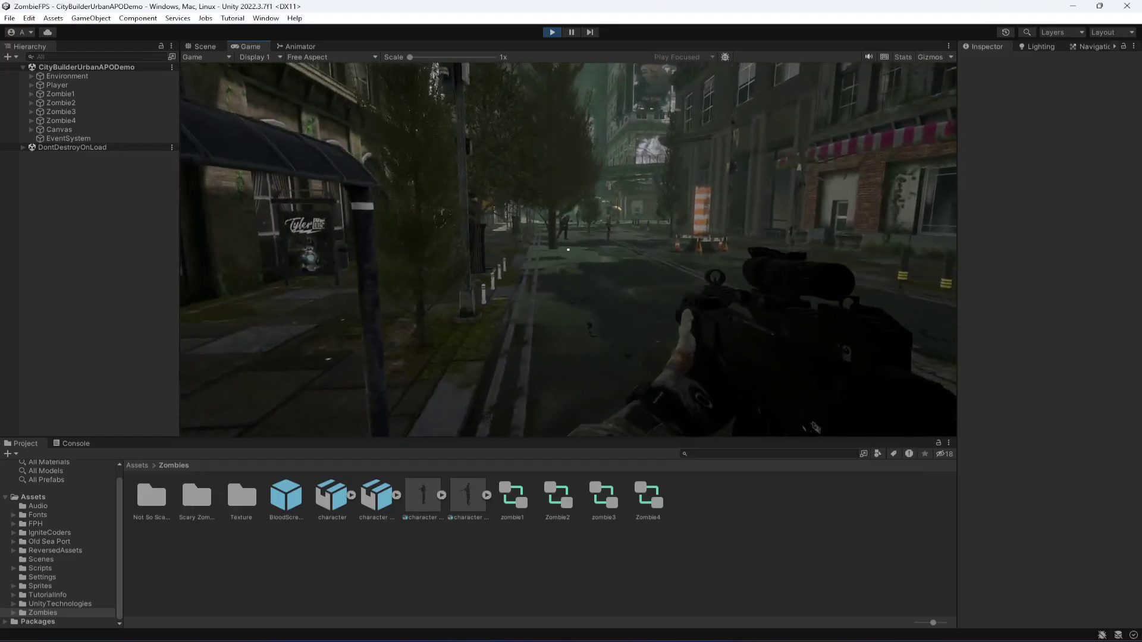
key(w)
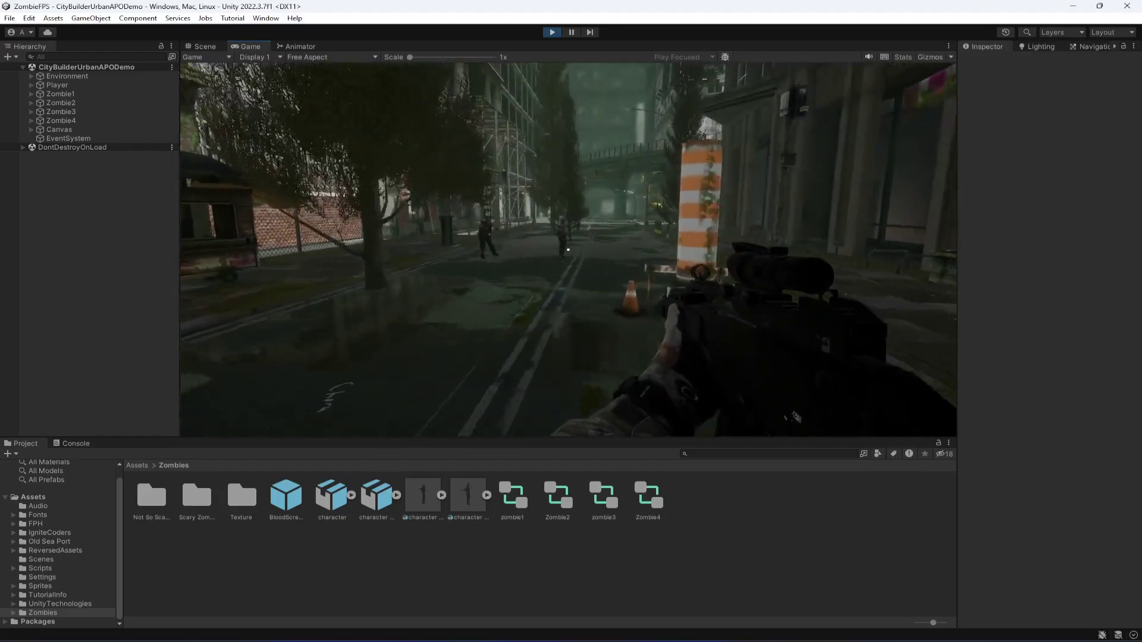
key(s)
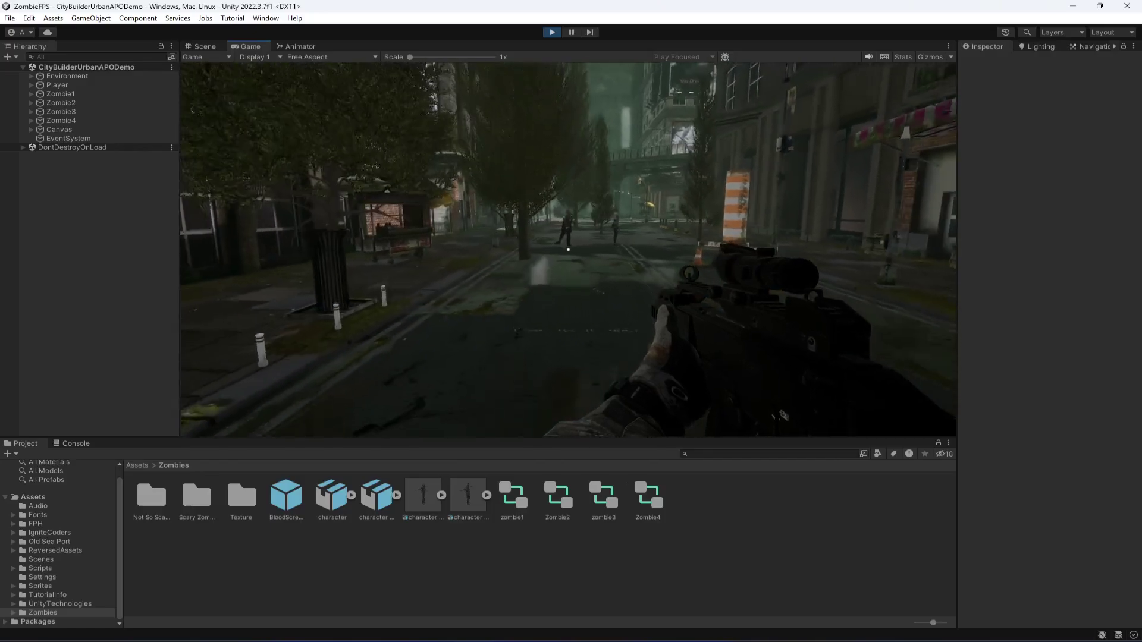
key(Escape)
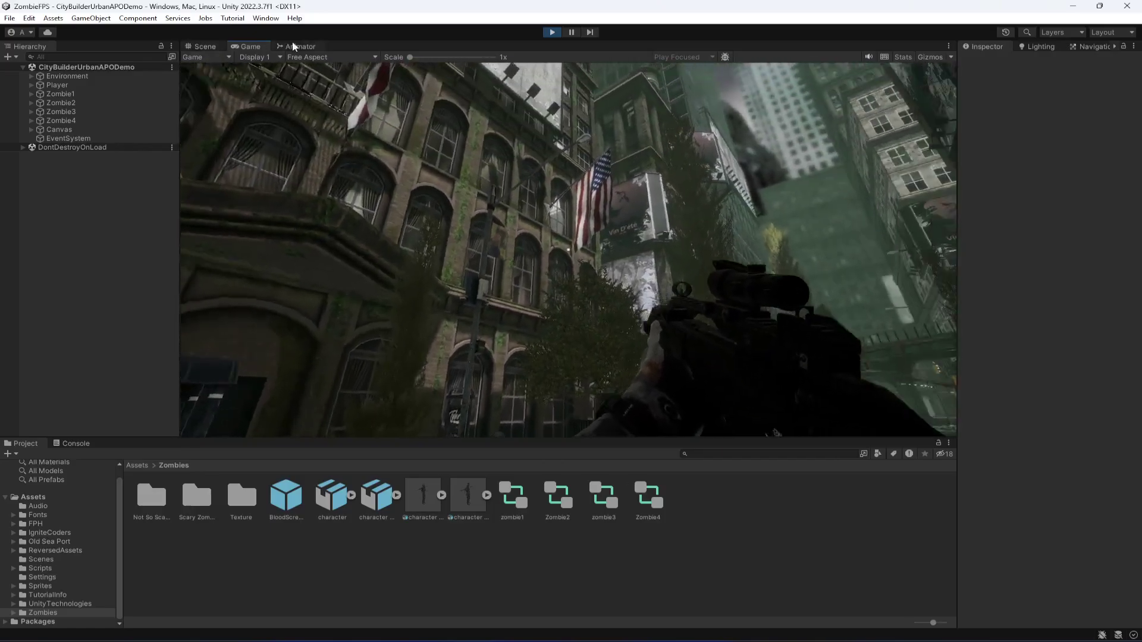
Examine how Zombie1, Zombie2 and Zombie4 move on the navigation mesh in the running scene, and stop play mode with gizmos hidden.
click(207, 47)
right_drag(641, 245, 678, 313)
key(w)
click(938, 59)
right_drag(886, 127, 538, 348)
key(Left)
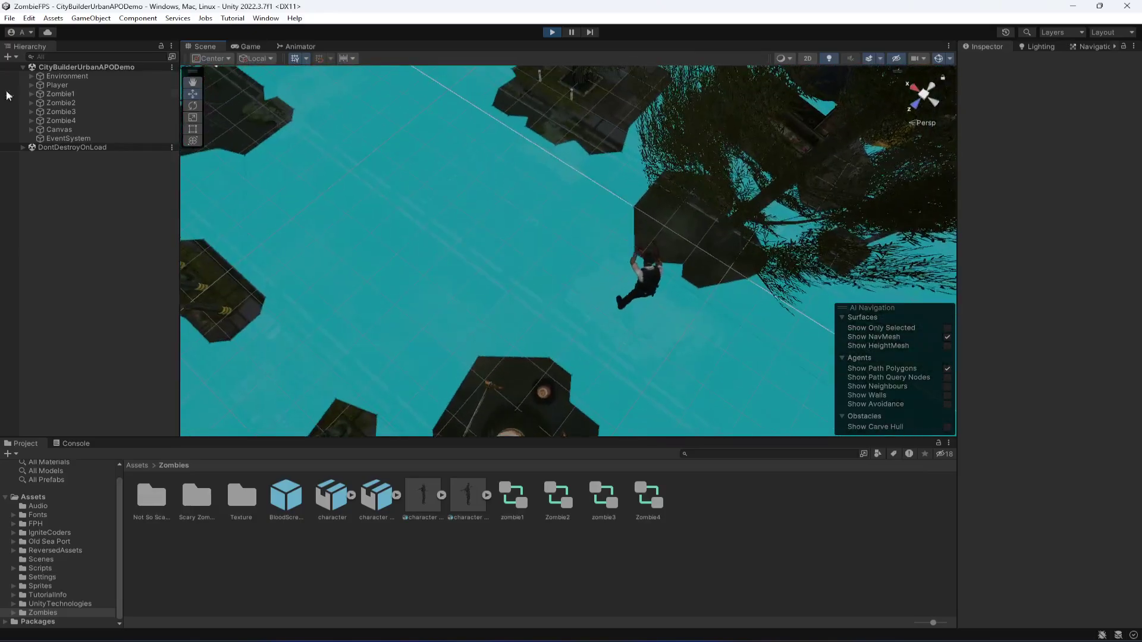
click(59, 94)
click(41, 106)
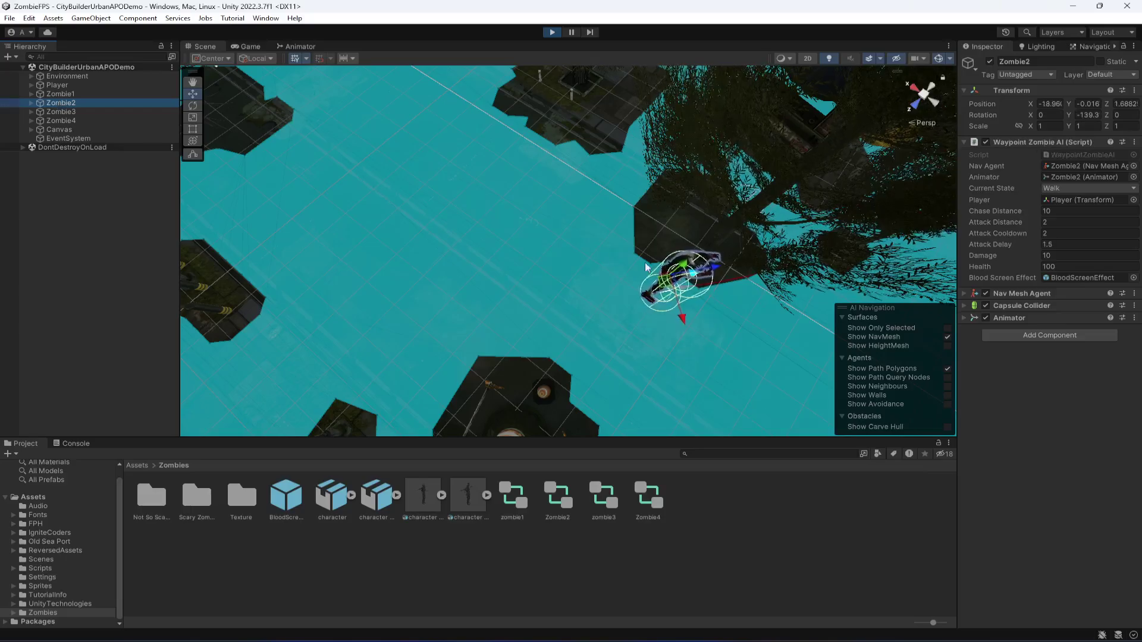
right_drag(703, 280, 605, 252)
right_drag(474, 298, 729, 282)
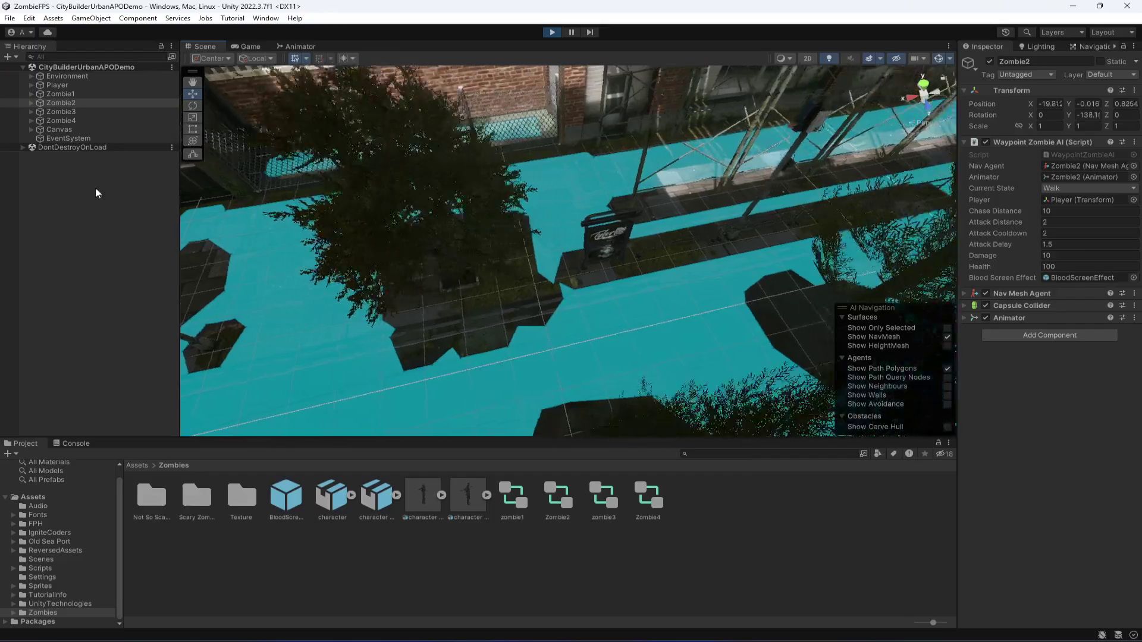
double_click(61, 121)
right_drag(631, 316, 361, 267)
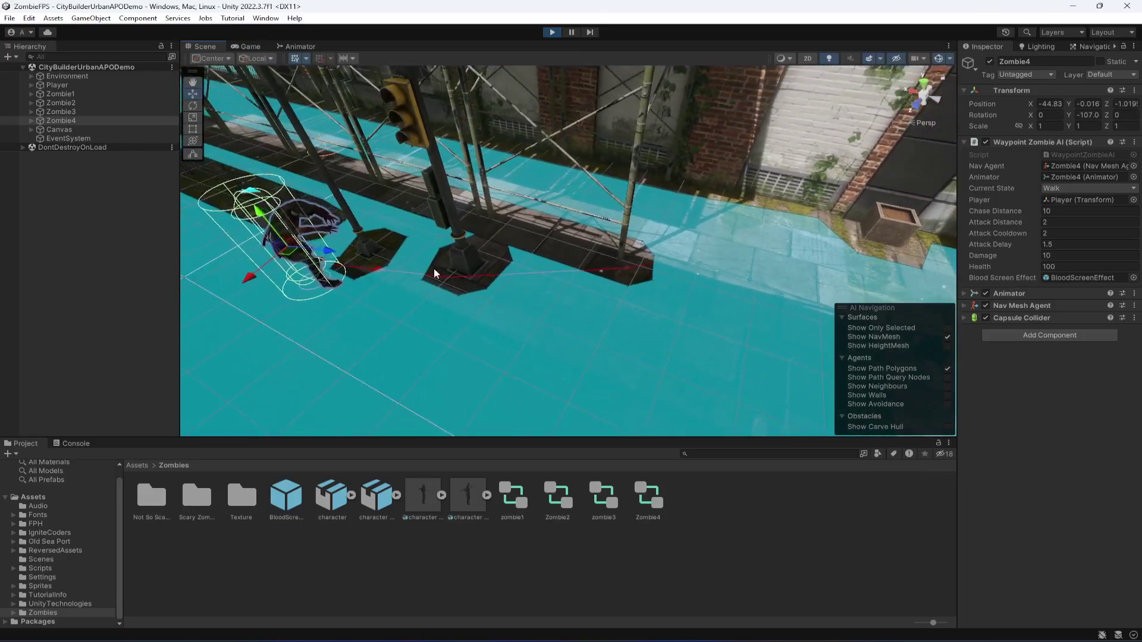
click(552, 32)
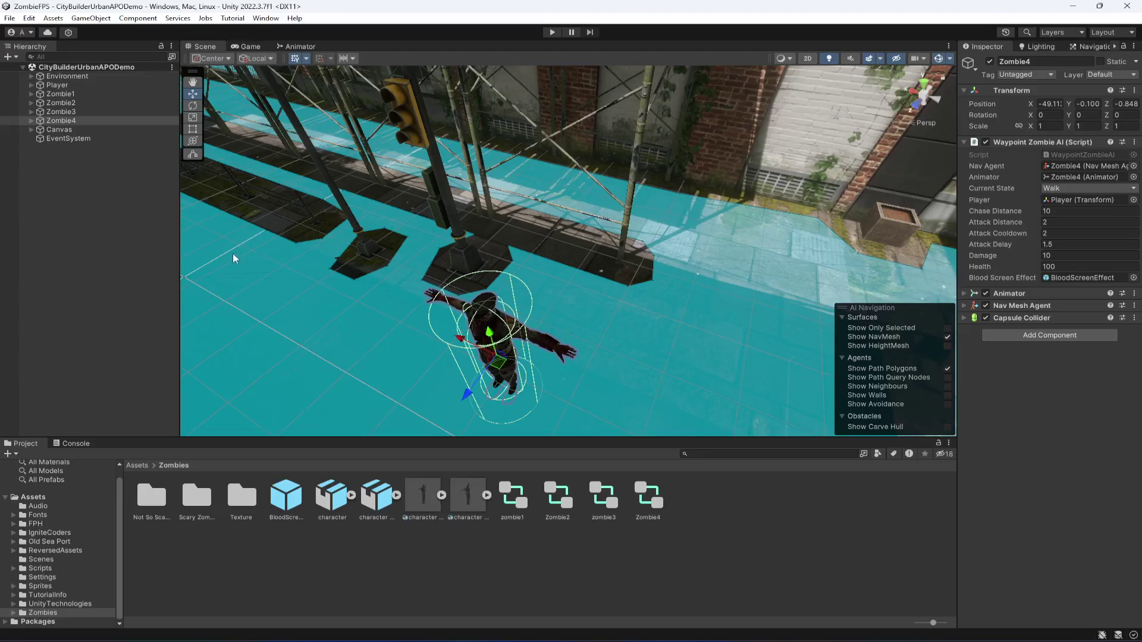
click(938, 59)
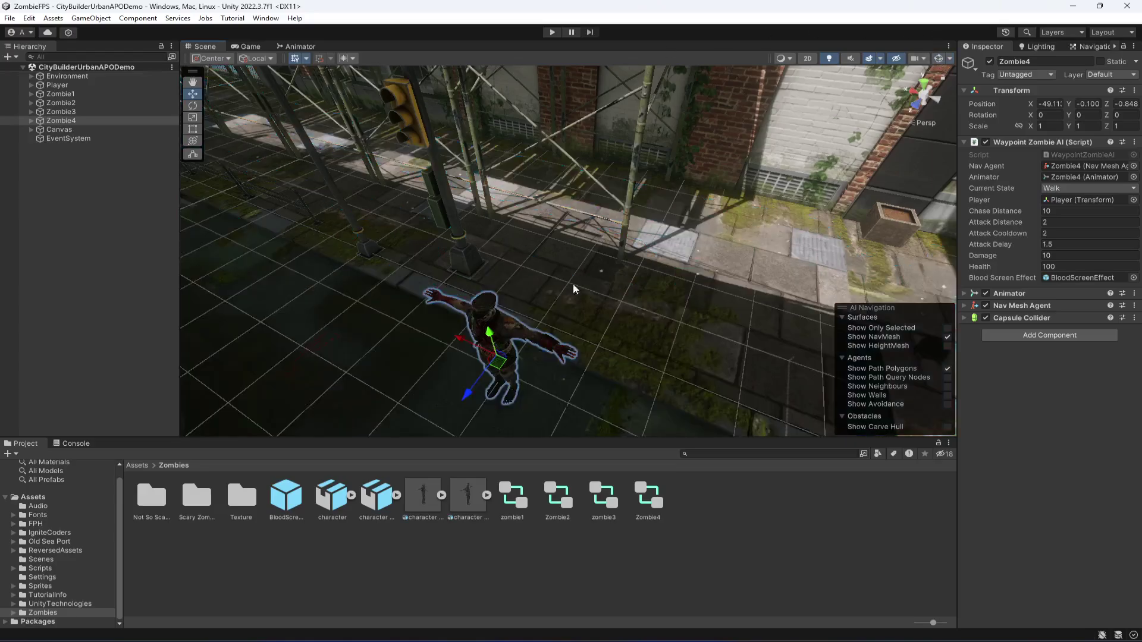
Create a C# script named ZombieWaveSystem in the Scripts/ZombiesAI folder.
click(40, 569)
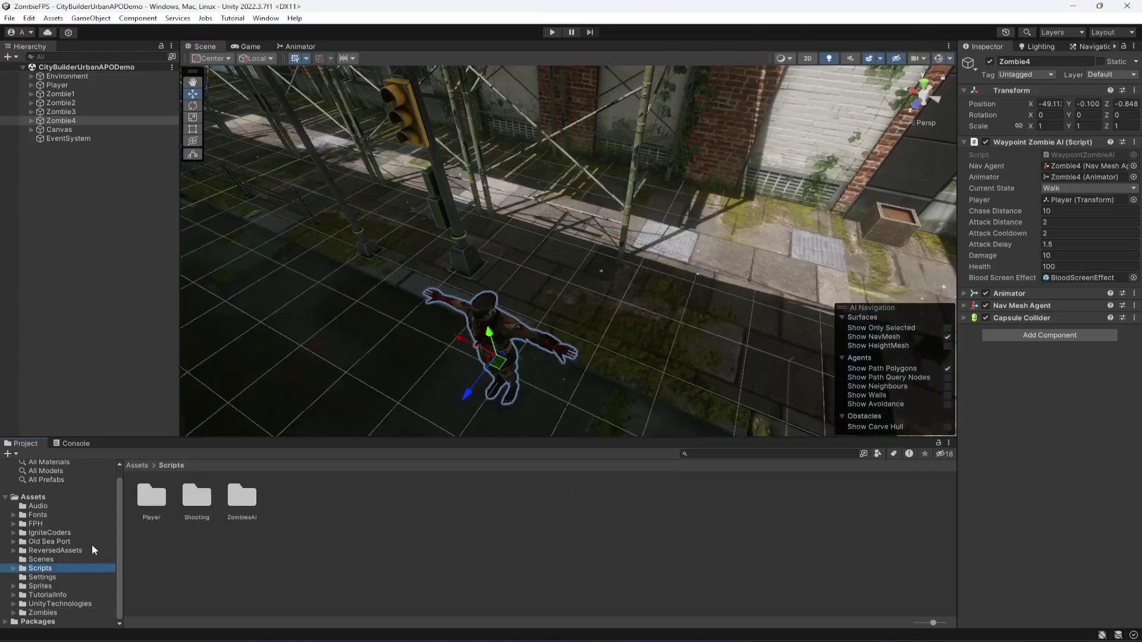
double_click(247, 506)
right_click(270, 525)
mouse_move(392, 218)
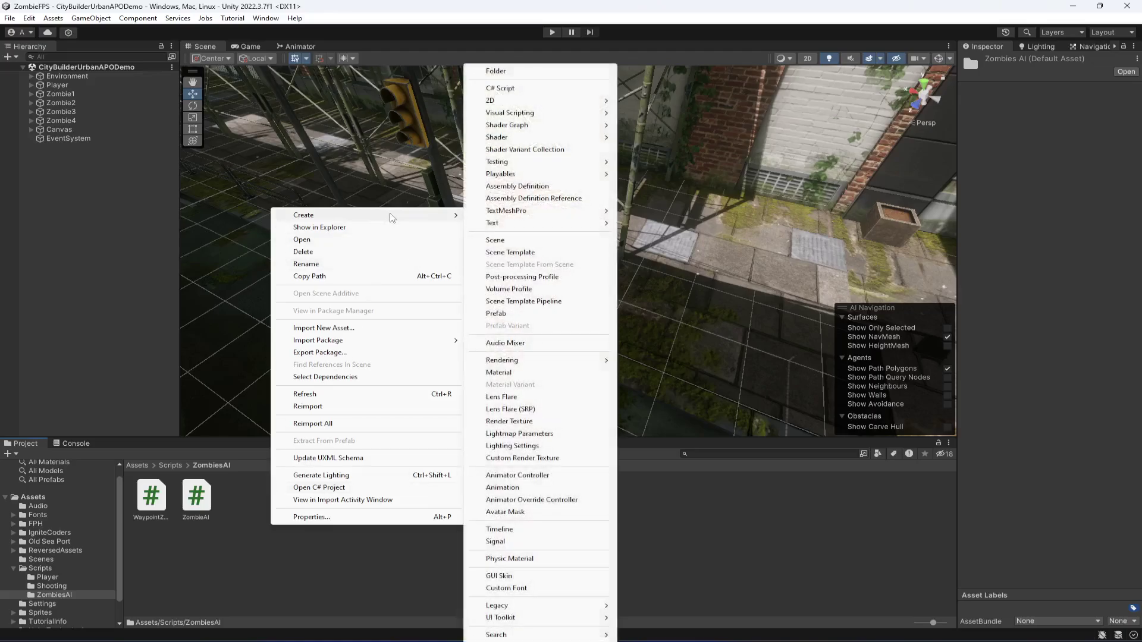
click(500, 88)
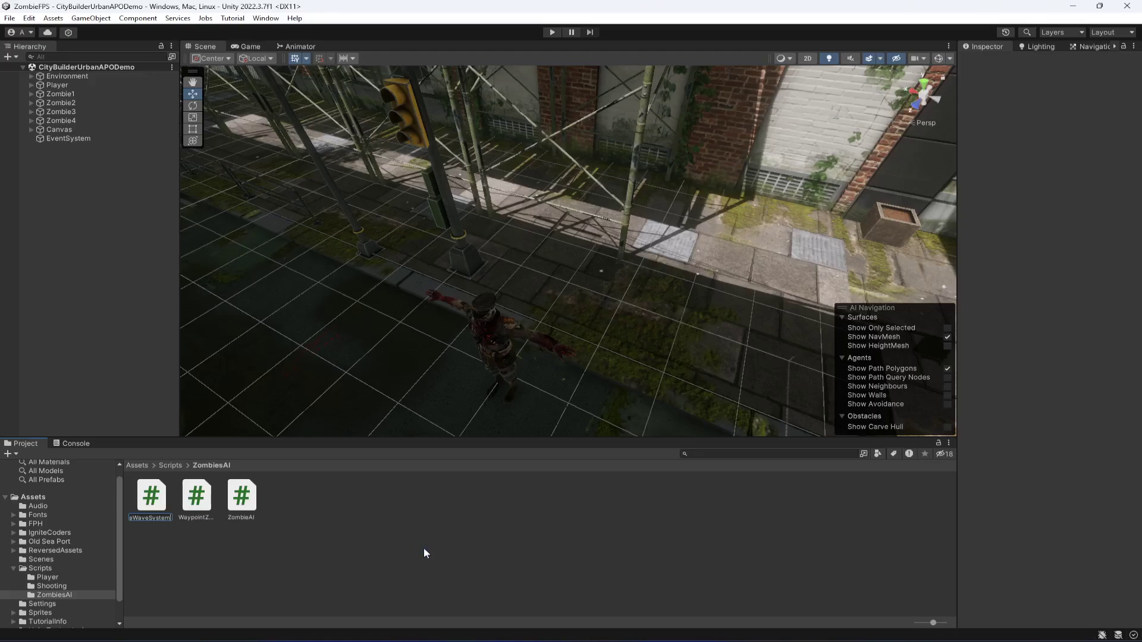
key(Return)
Create an empty object named Spawner directly below Zombie4 in the hierarchy and attach the ZombieWaveSystem script to it.
right_drag(526, 301, 674, 320)
scroll(762, 220, up, 3)
scroll(689, 353, up, 4)
right_click(66, 205)
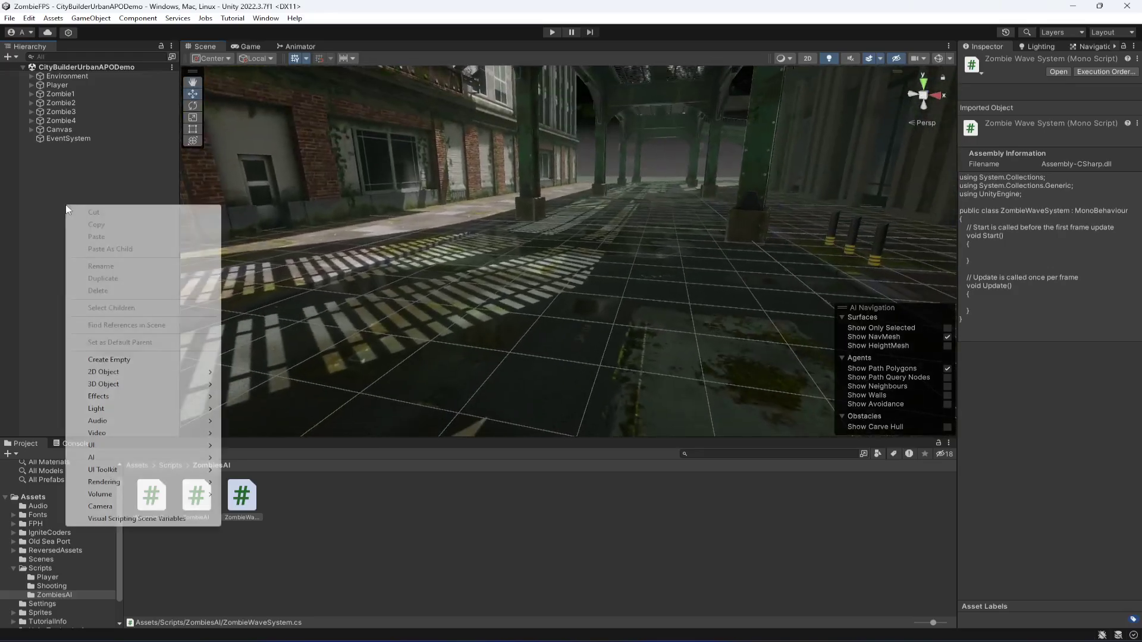
click(109, 359)
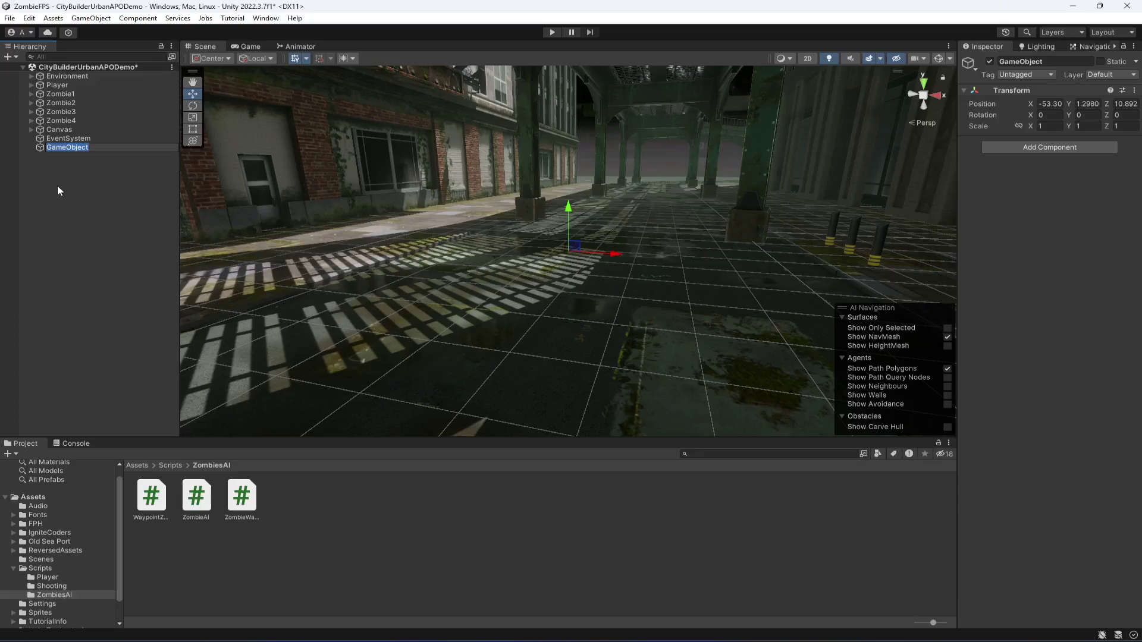
text(Spawner)
key(Return)
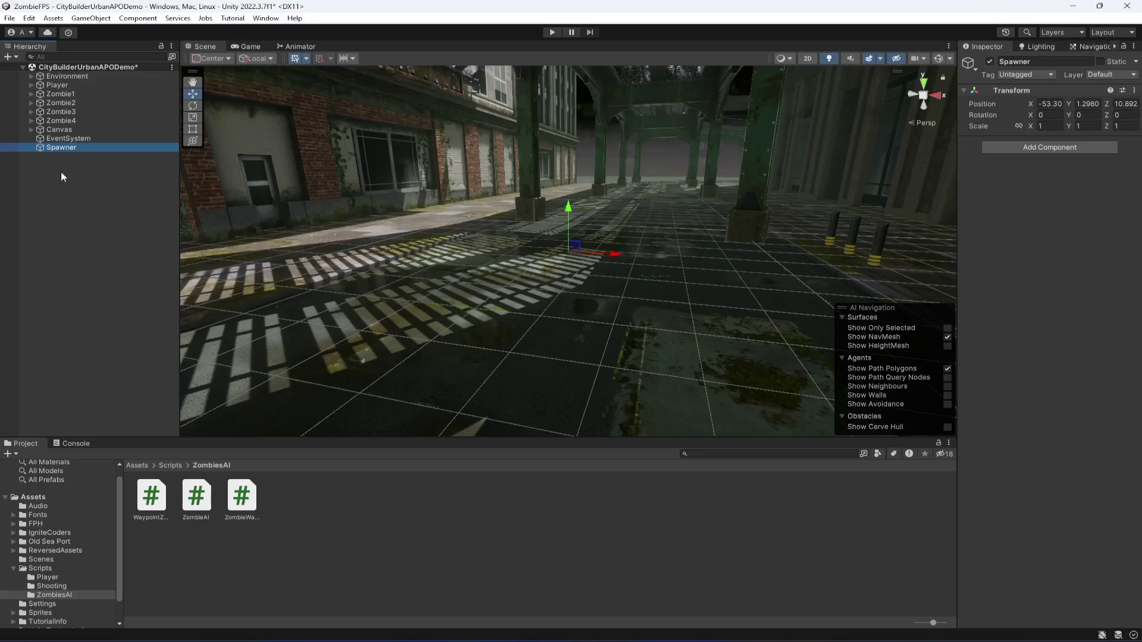
drag(76, 148, 75, 126)
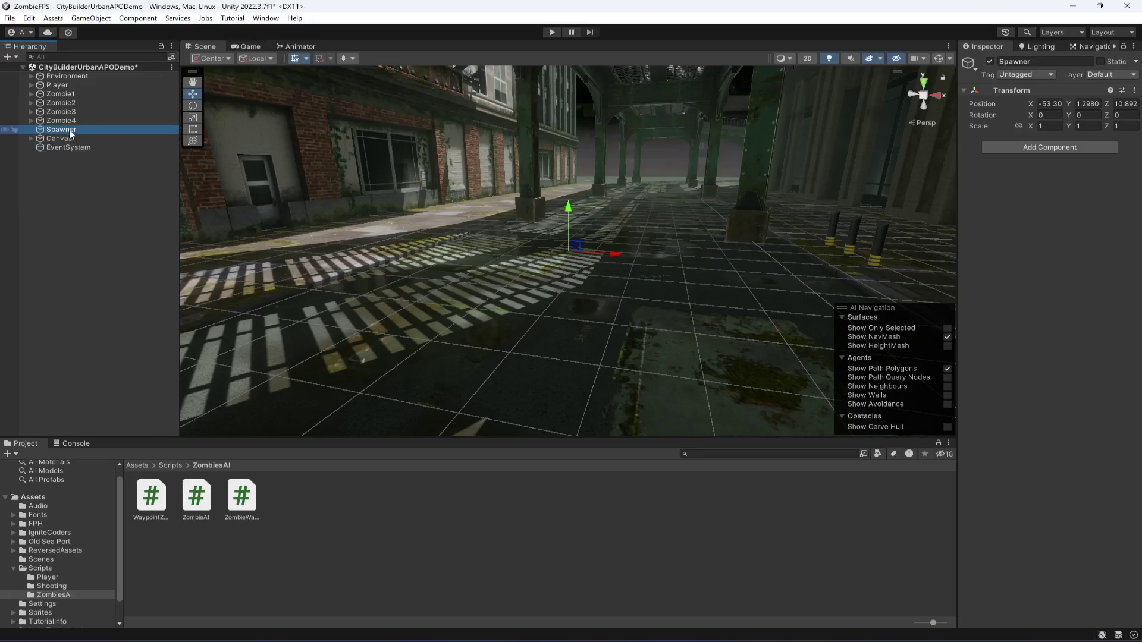
drag(244, 510, 1099, 258)
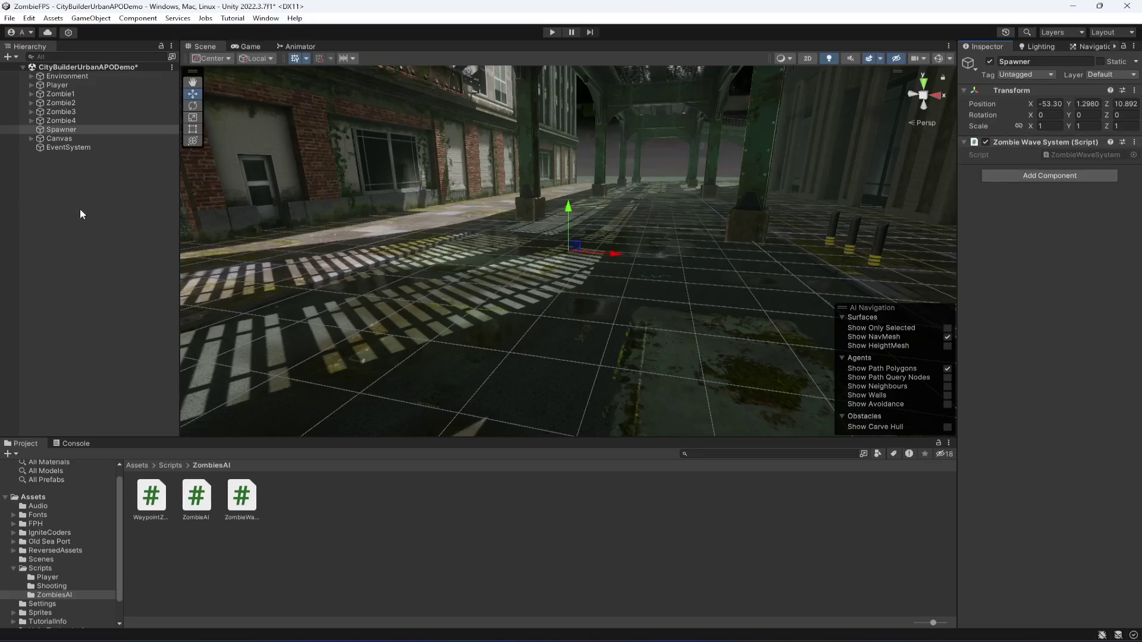
Create another empty object near the crosswalk and raise it to street level, at a Y position of about -0.1.
double_click(61, 129)
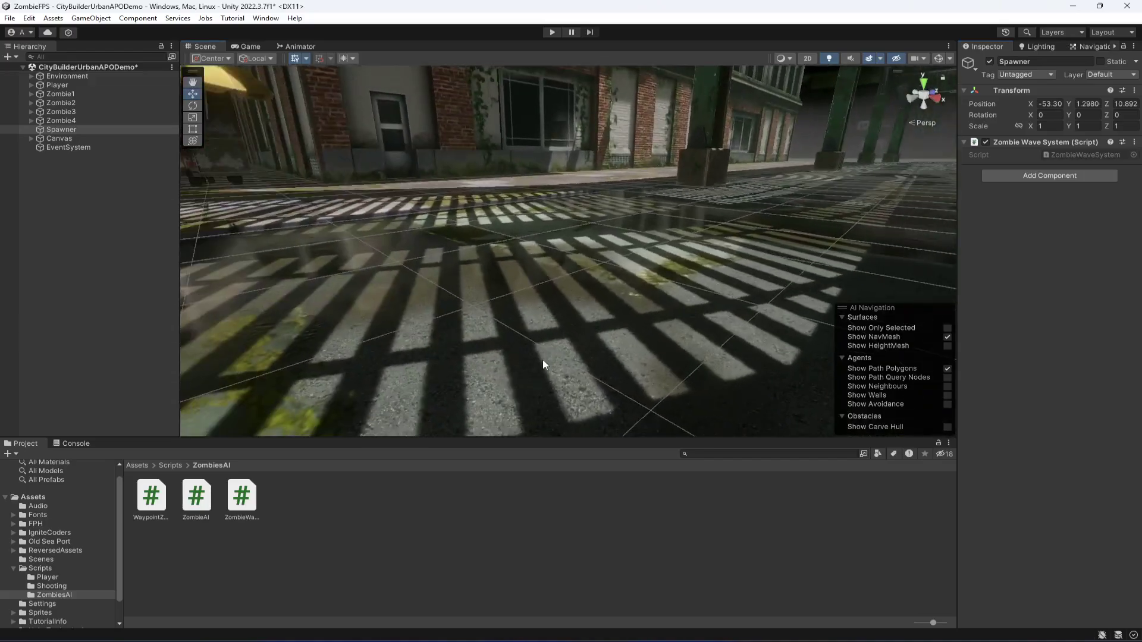
scroll(535, 360, down, 4)
right_drag(523, 361, 633, 345)
scroll(381, 365, up, 3)
right_click(74, 188)
click(136, 345)
scroll(633, 346, up, 5)
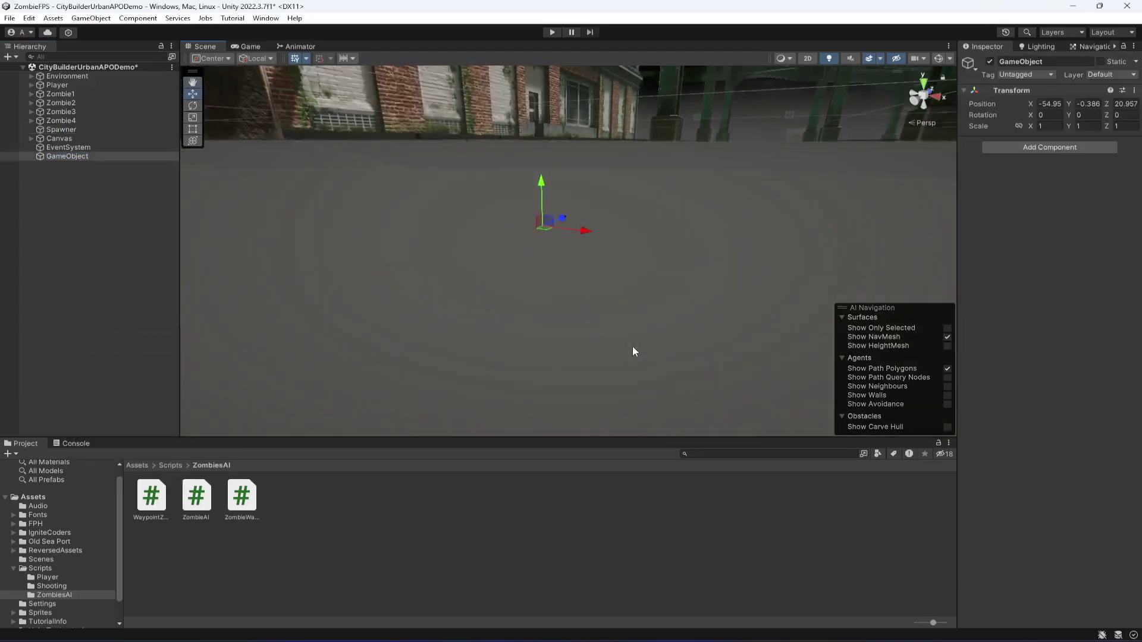
right_drag(569, 308, 570, 280)
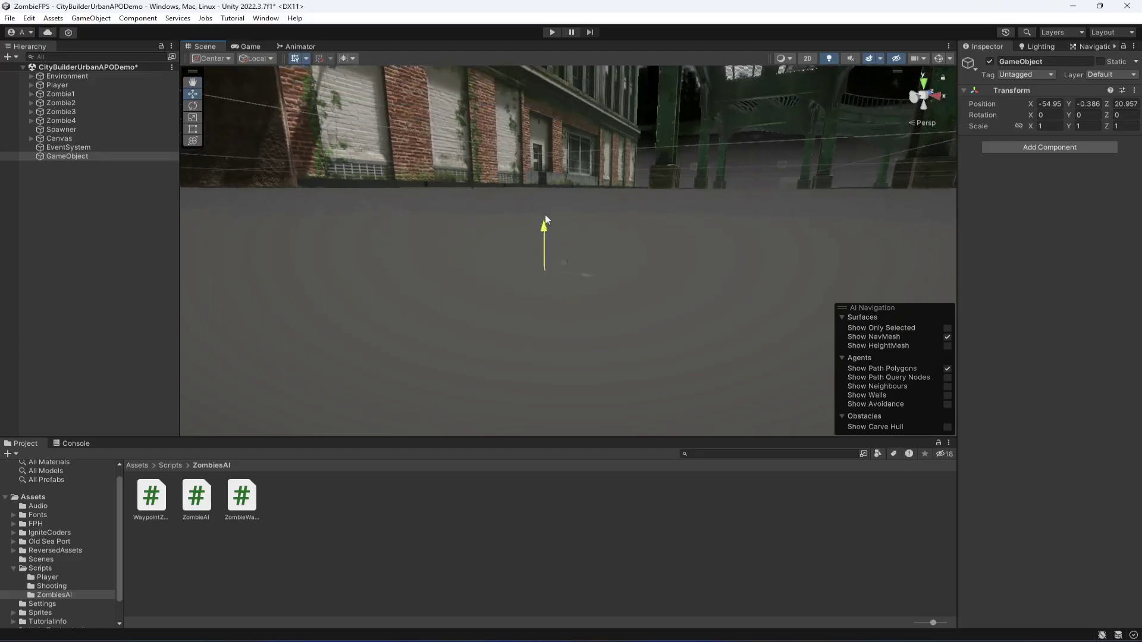
right_drag(576, 226, 583, 398)
scroll(583, 395, down, 5)
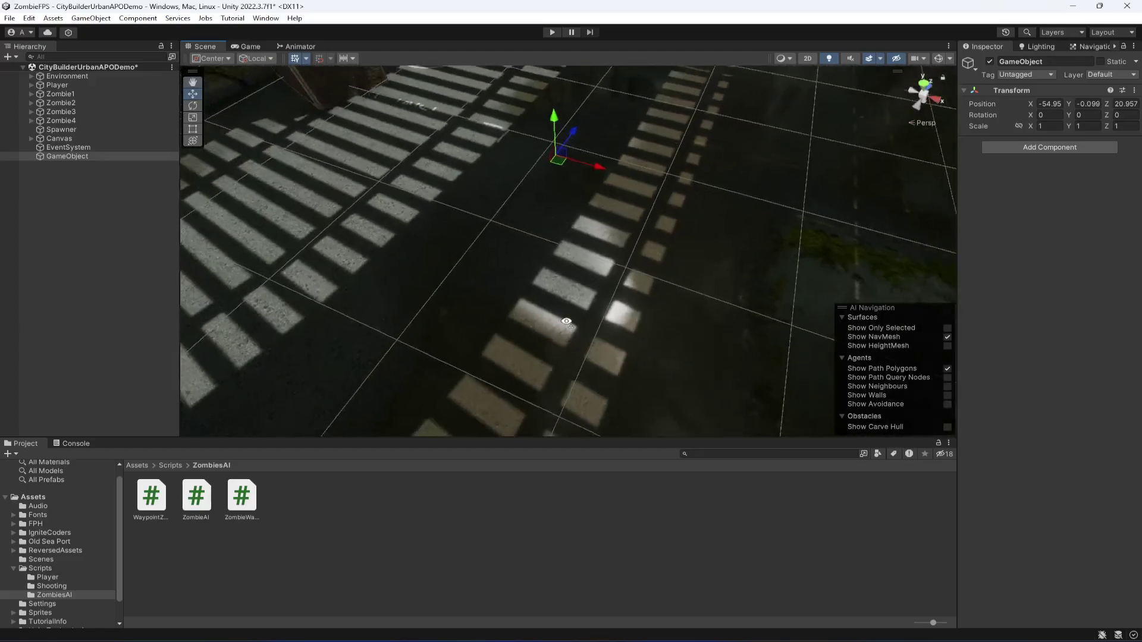
Rename the new empty object near the crosswalk SpawnPoints and place it directly below Spawner in the hierarchy.
right_drag(565, 319, 568, 292)
mouse_move(574, 309)
alt+mouse_down()
mouse_move(597, 340)
mouse_move(588, 290)
mouse_move(604, 301)
mouse_move(523, 247)
mouse_move(543, 263)
mouse_move(538, 229)
mouse_move(569, 277)
mouse_move(626, 202)
mouse_move(565, 347)
mouse_move(601, 314)
mouse_move(574, 306)
alt+mouse_up()
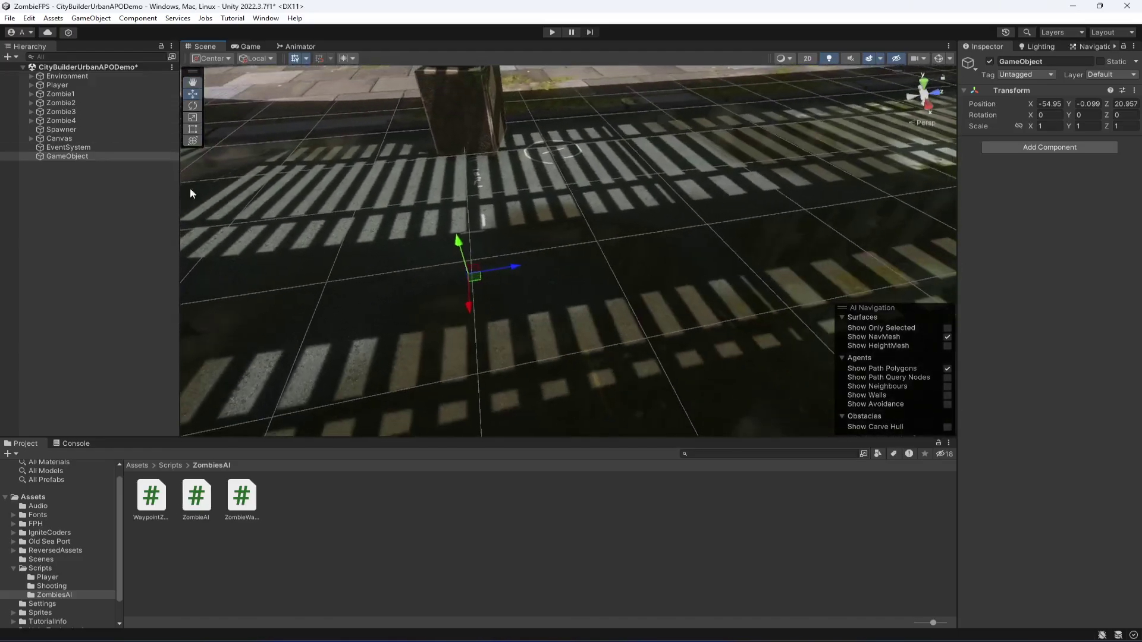
click(1077, 62)
text(SpawnPoints)
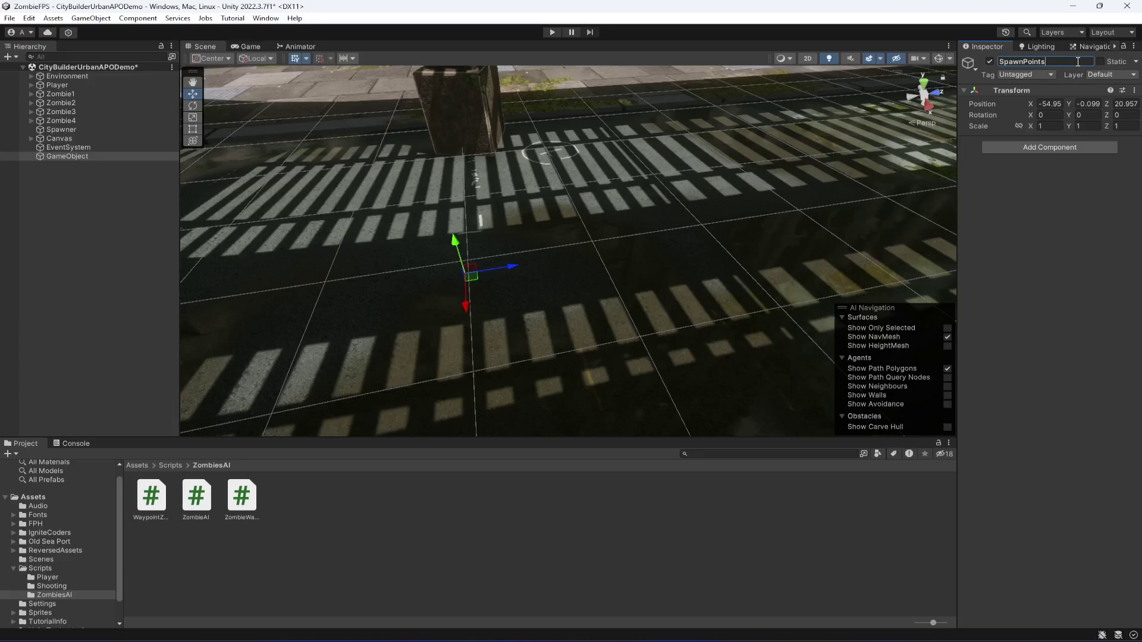
key(Return)
drag(69, 156, 74, 138)
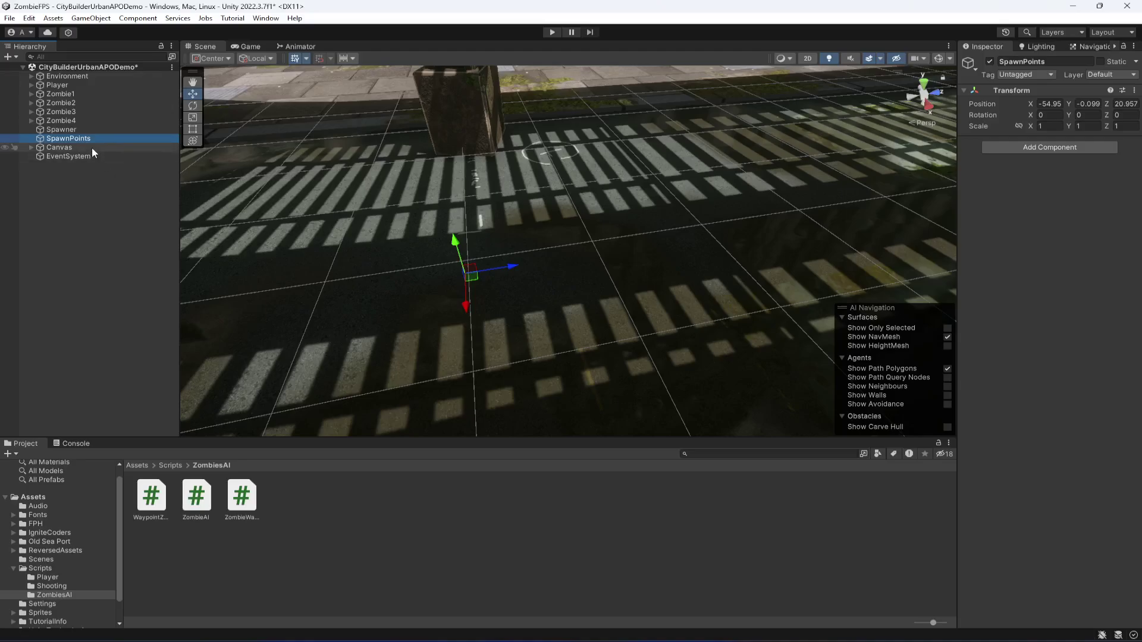
Create an empty child object named 1 under SpawnPoints.
right_click(83, 146)
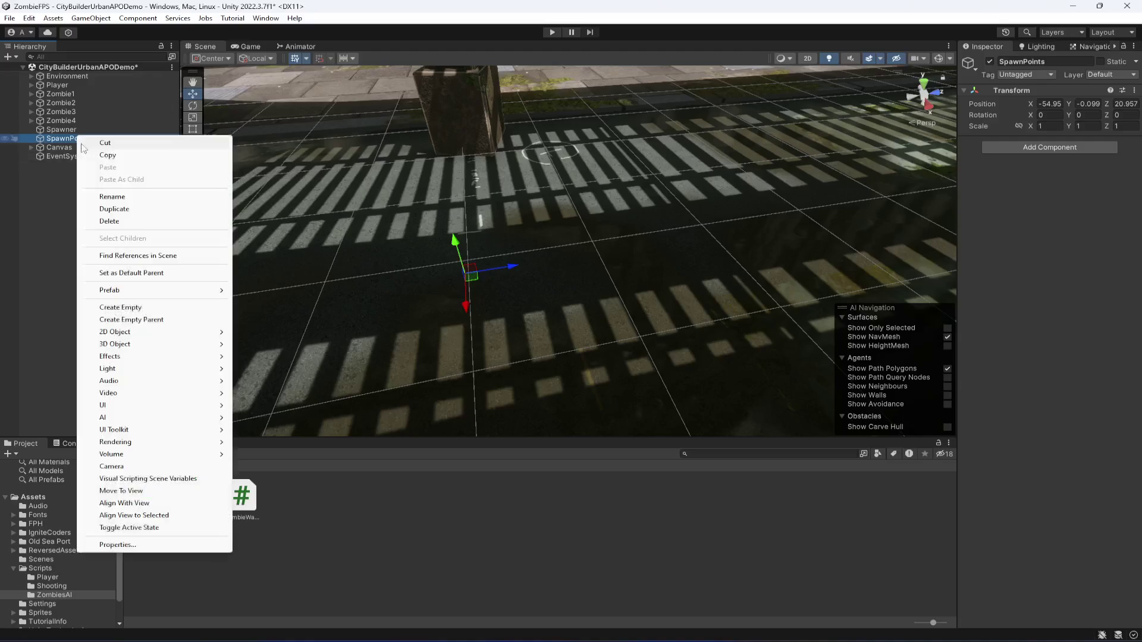
click(125, 308)
text(1)
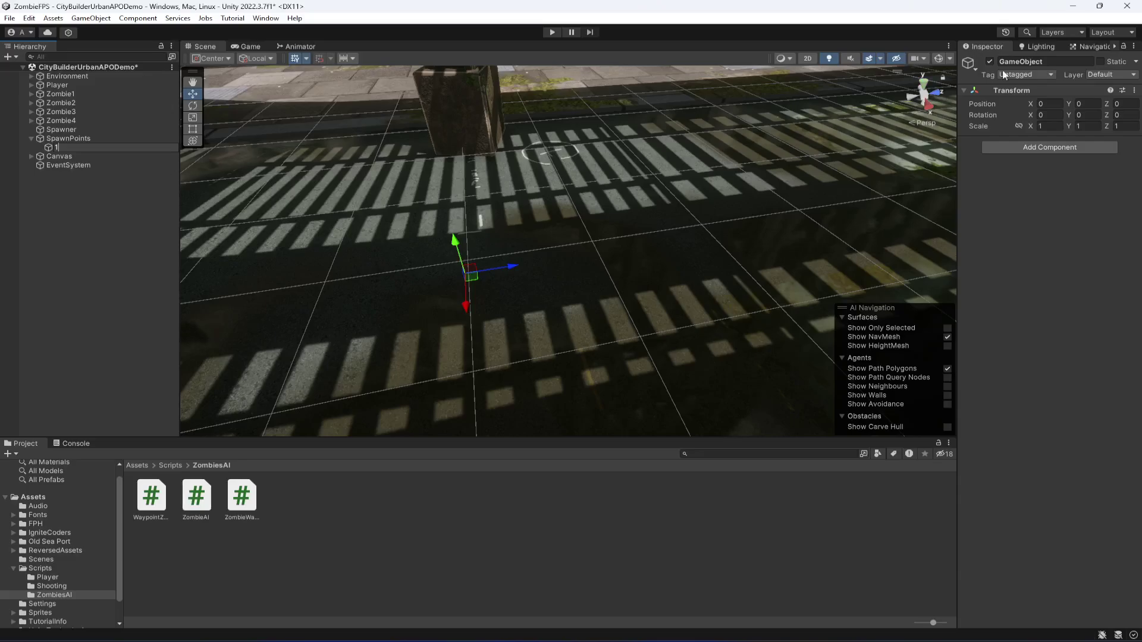
Try a yellow label icon on spawn point 1 and a move upward, and undo the move.
click(964, 65)
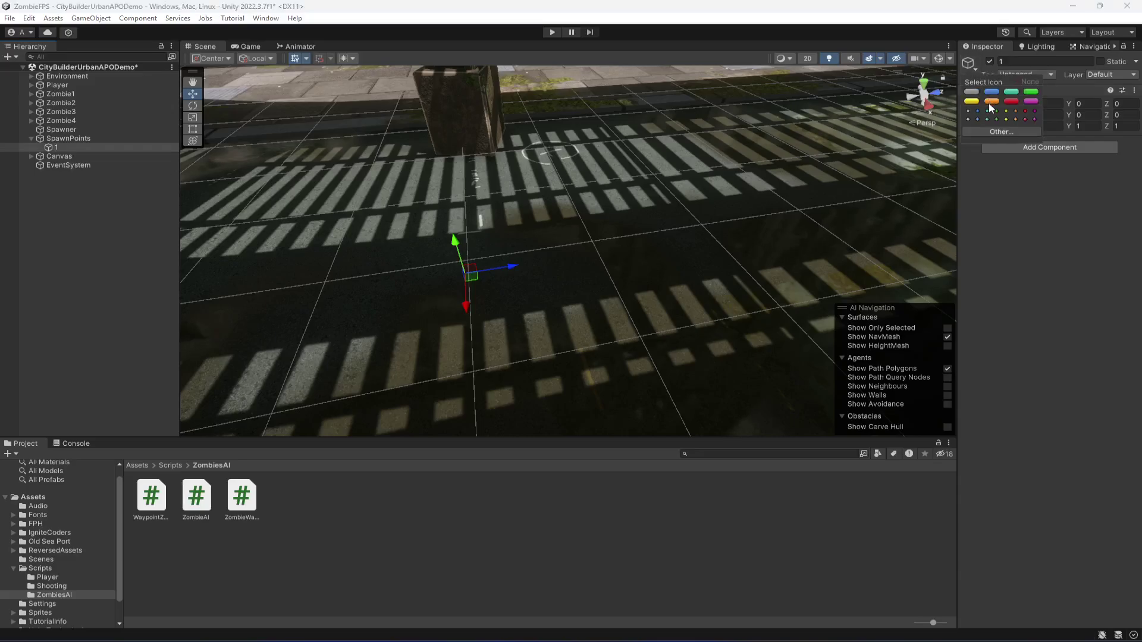
click(971, 102)
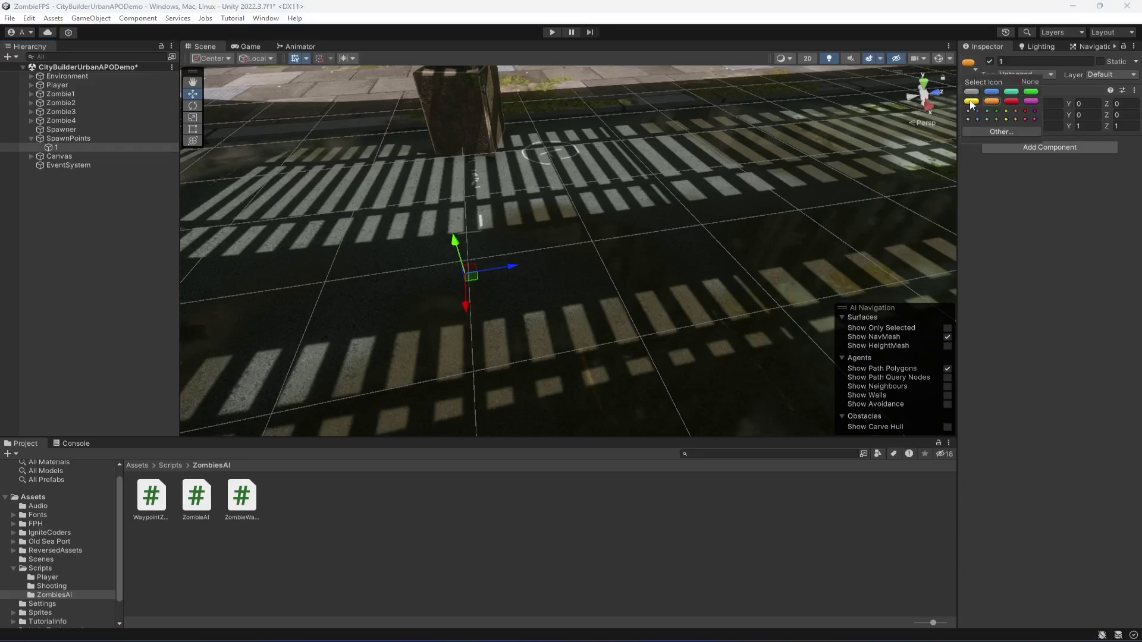
click(1029, 231)
click(55, 147)
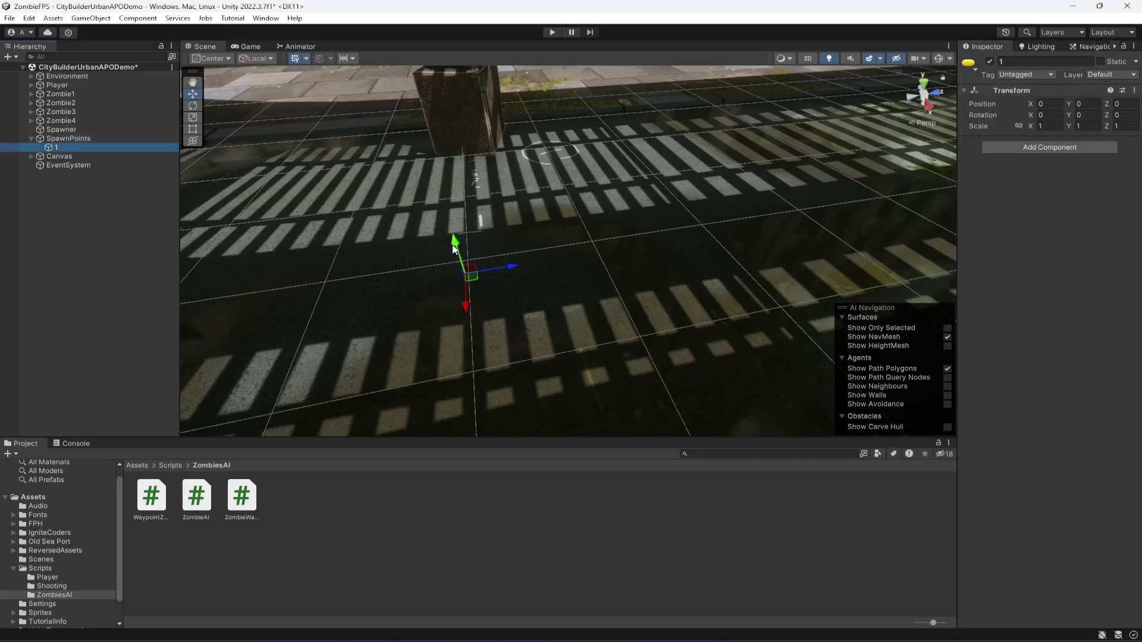
drag(452, 245, 459, 214)
key(ctrl+z)
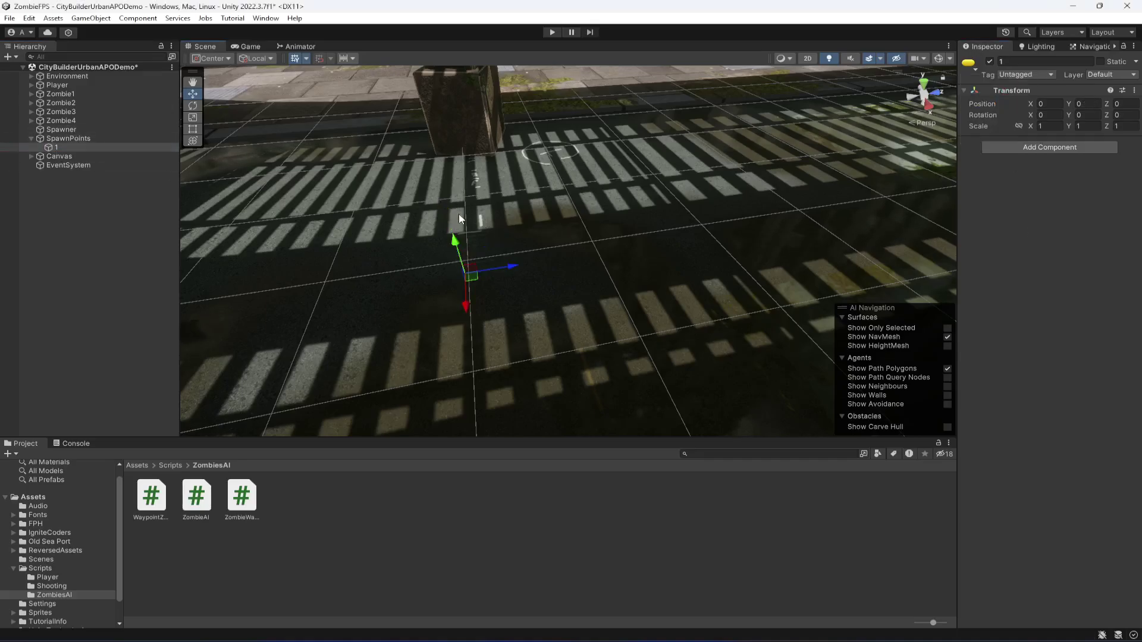
Save the scene and set the icon of spawn point 1 to a yellow diamond.
key(ctrl+s)
click(65, 147)
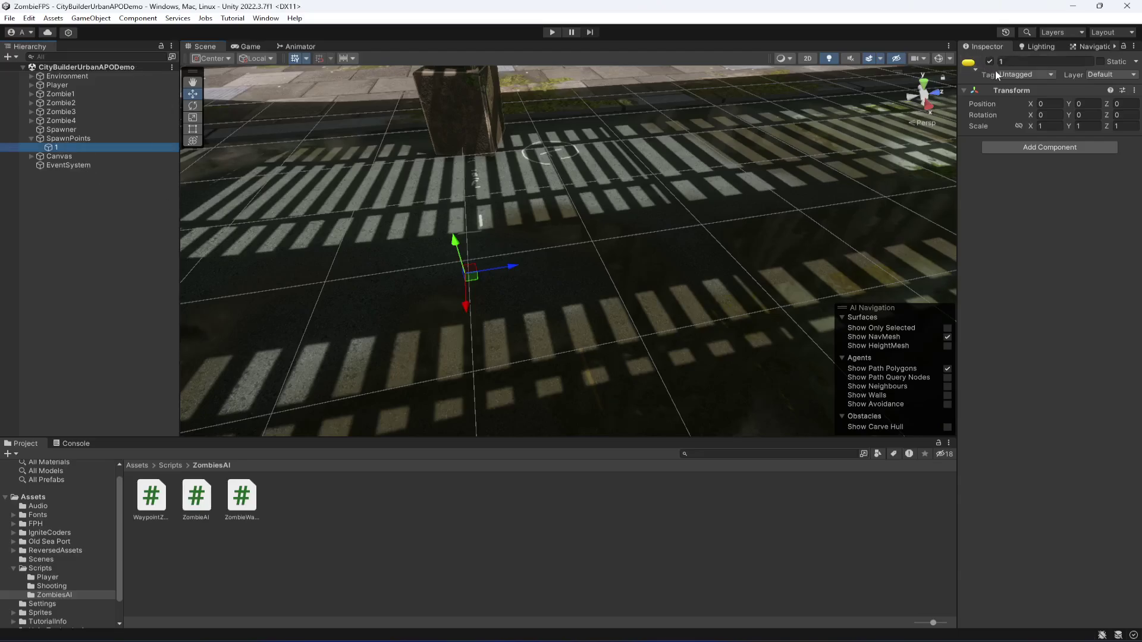
click(973, 68)
click(1009, 104)
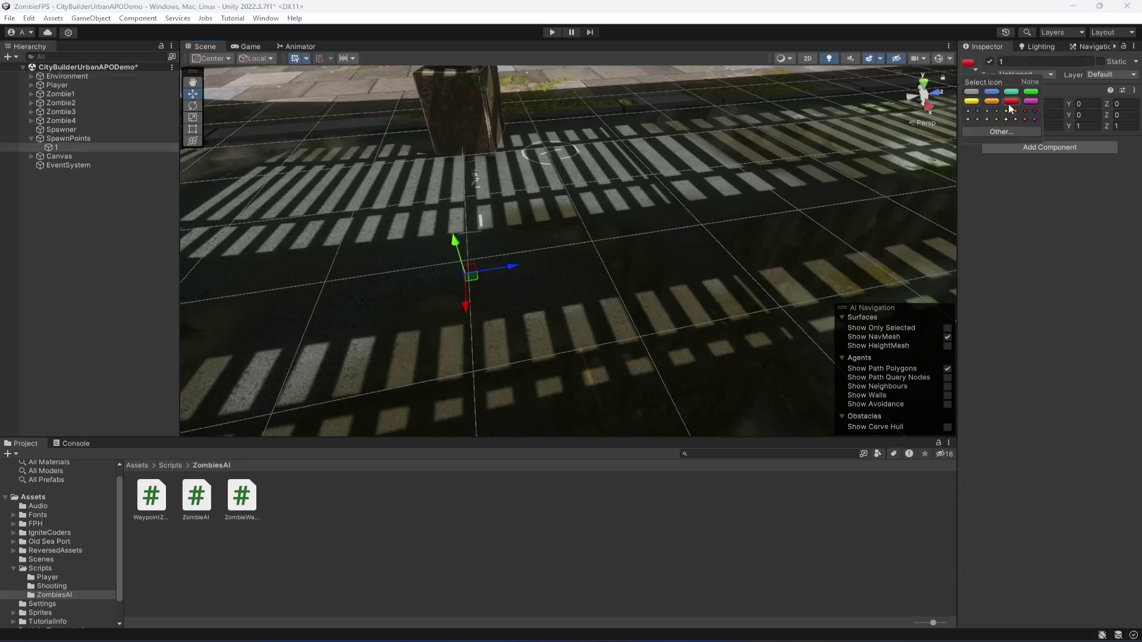
click(1007, 111)
click(1008, 118)
click(1020, 305)
click(86, 149)
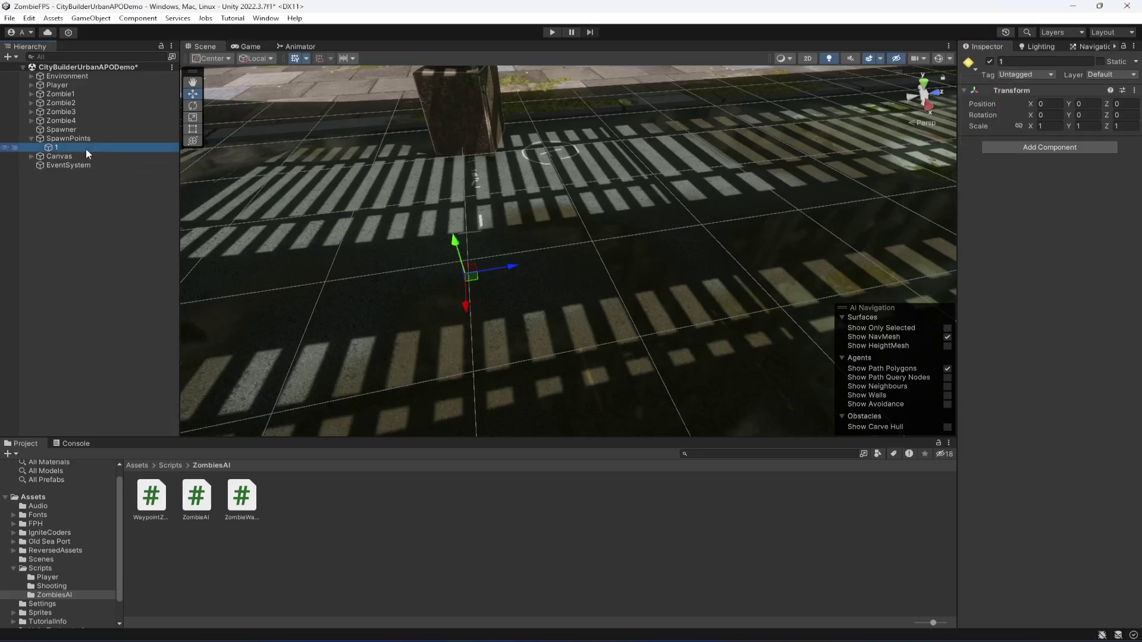
Examine spawn point 1 on the crosswalk with the scene gizmos switched on, and hide the gizmos again.
drag(447, 244, 456, 205)
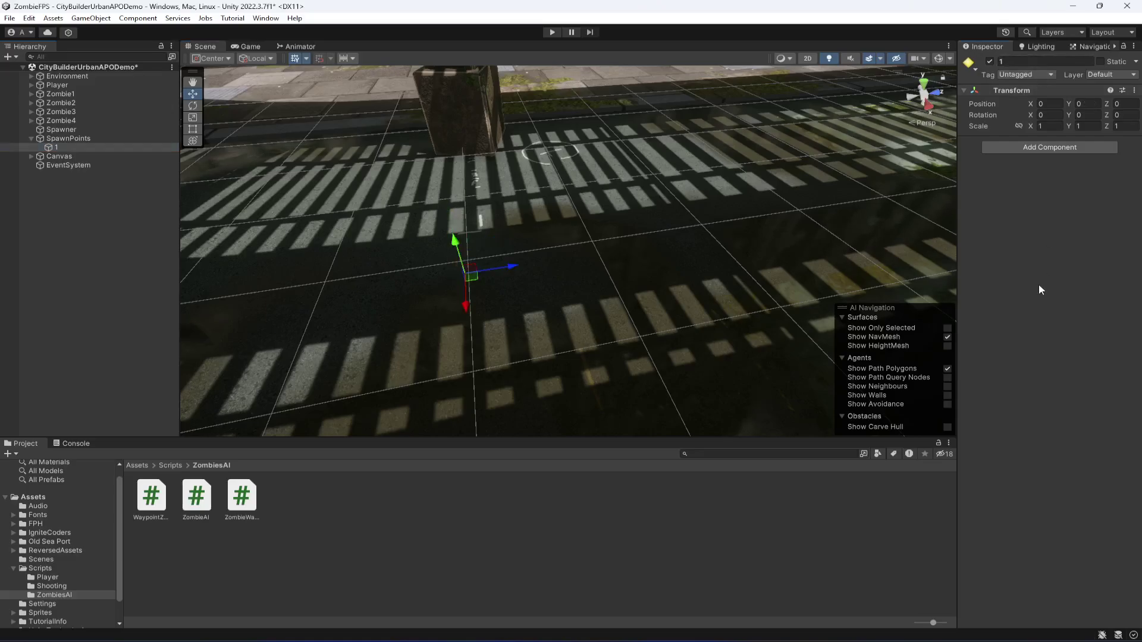
click(940, 59)
key(d)
right_drag(789, 285, 914, 143)
key(w)
scroll(585, 306, up, 5)
scroll(628, 296, down, 5)
scroll(640, 296, up, 5)
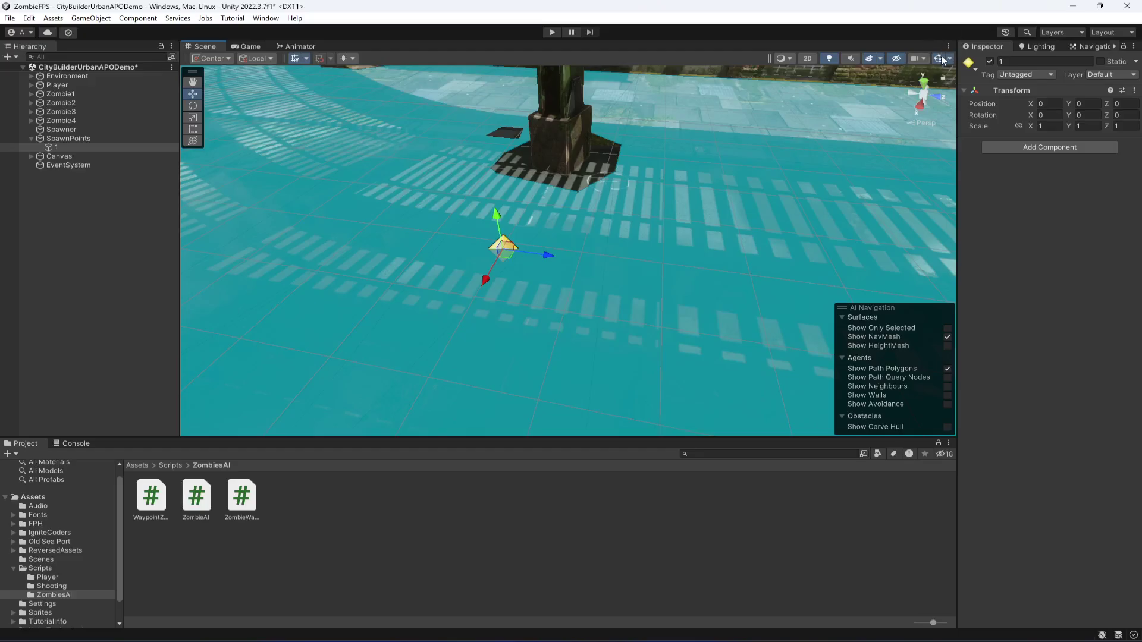
click(942, 59)
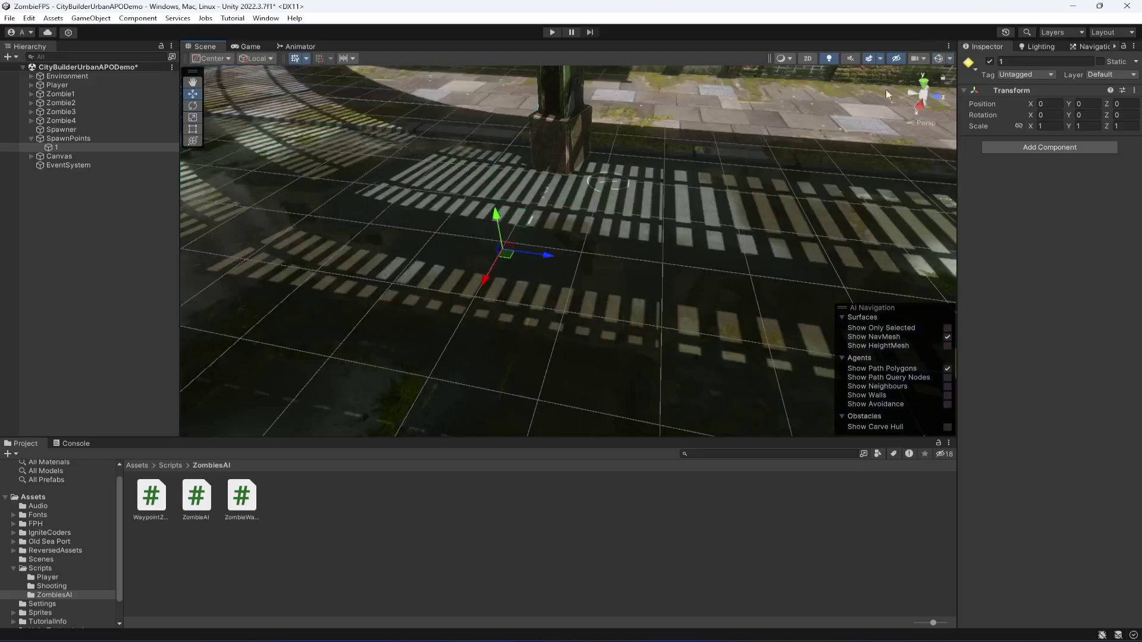
Move spawn point 1 along the crosswalk to a Z position of about 3.36.
click(62, 148)
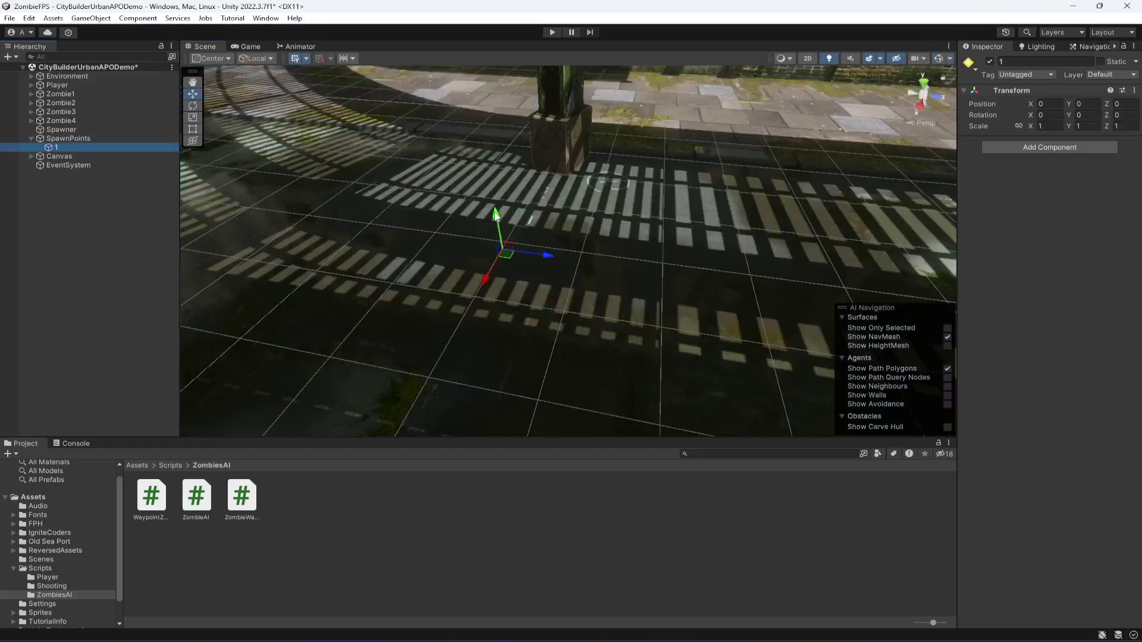
right_drag(684, 237, 506, 244)
drag(528, 262, 548, 335)
right_drag(548, 334, 618, 267)
Duplicate spawn point 1 and name the copy 2.
click(71, 148)
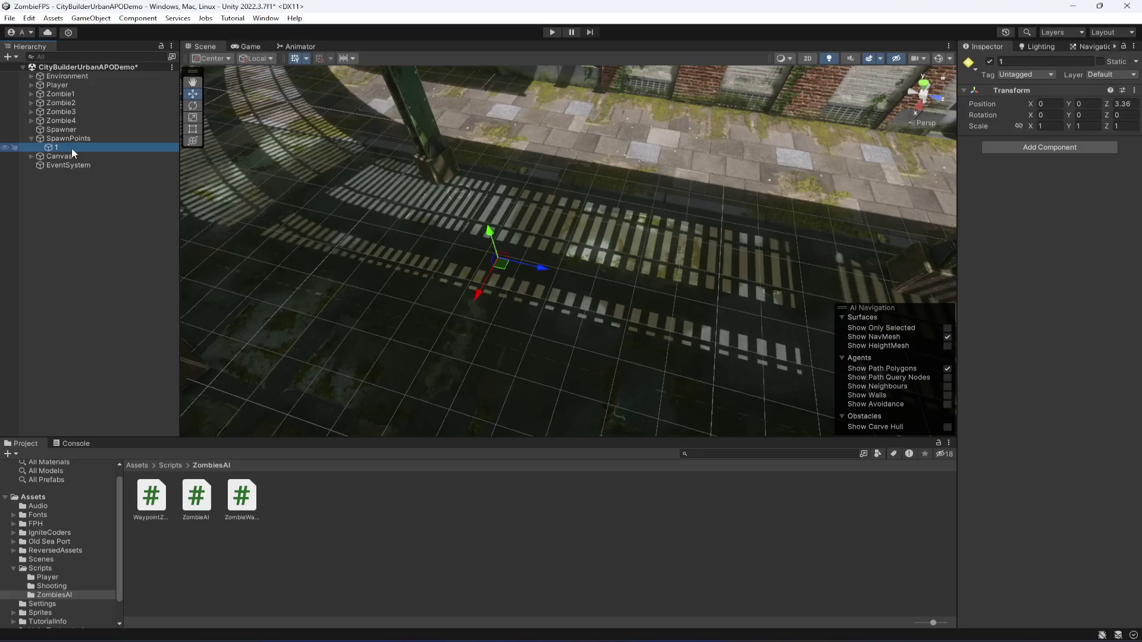
key(ctrl+d)
click(1031, 61)
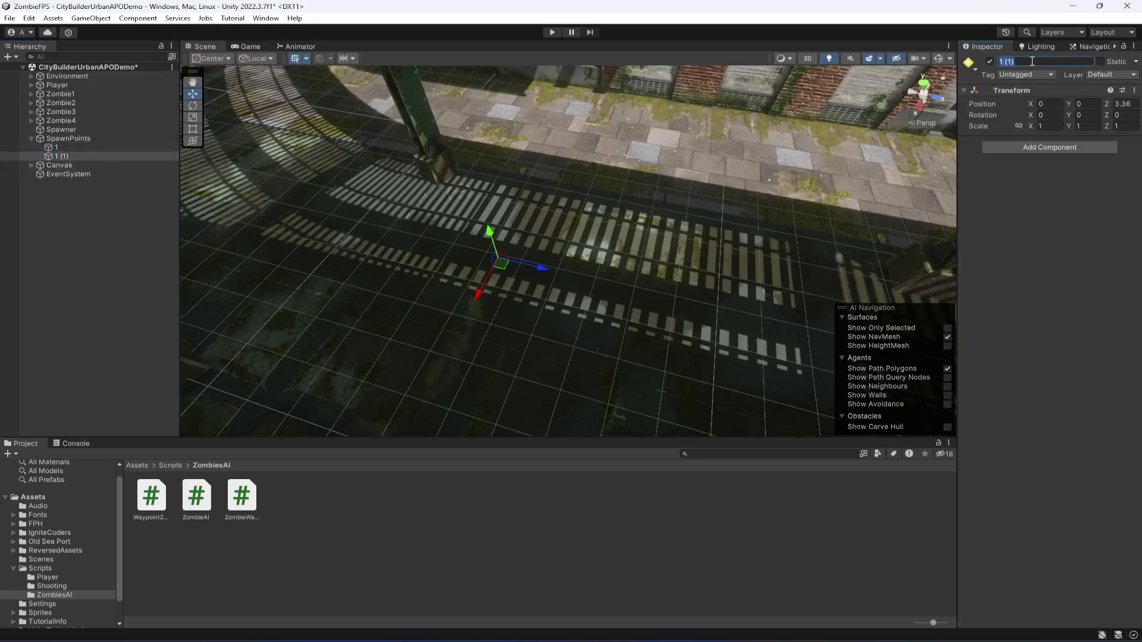
text(2)
Move spawn point 2 beneath the curved elevated track, at about X -15.47 and Z -17.85.
right_drag(459, 257, 465, 278)
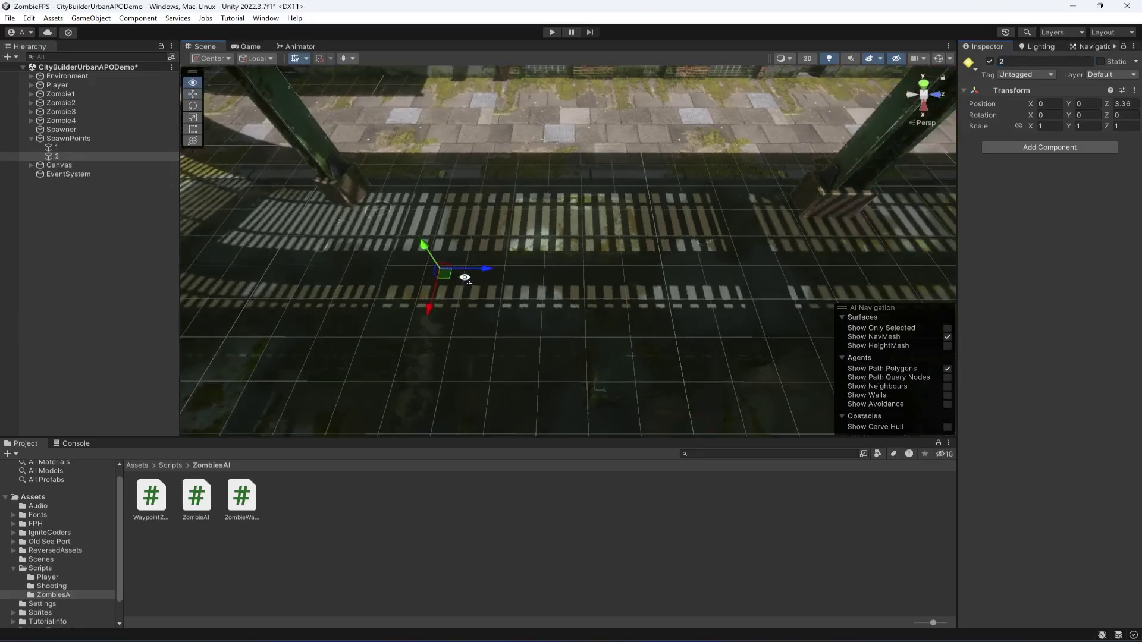
drag(486, 274, 313, 270)
right_drag(312, 270, 348, 202)
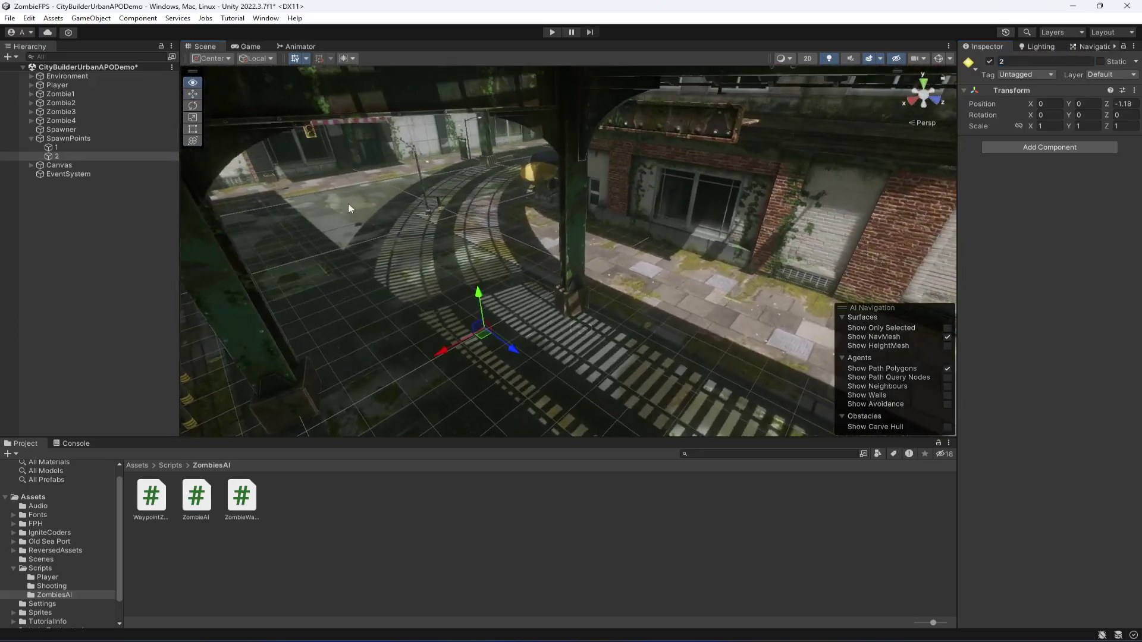
drag(510, 346, 473, 190)
right_drag(474, 190, 554, 243)
key(f)
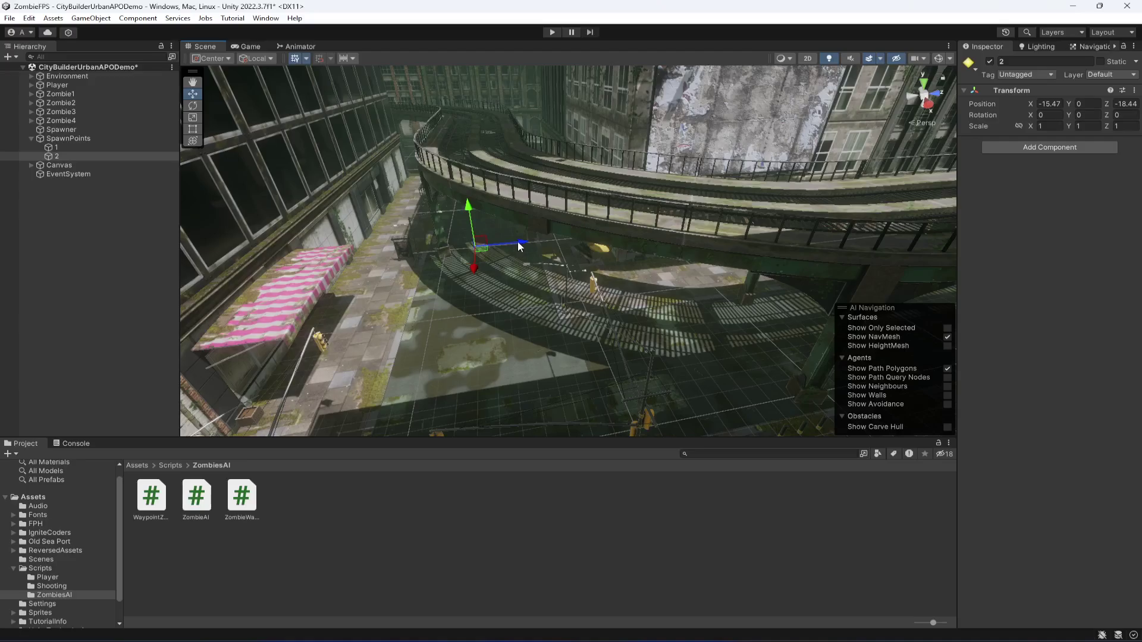
drag(517, 242, 528, 246)
right_drag(416, 294, 451, 312)
Duplicate spawn point 2, move the copy down the street to an X position of about 9.96, and name it 3.
click(64, 157)
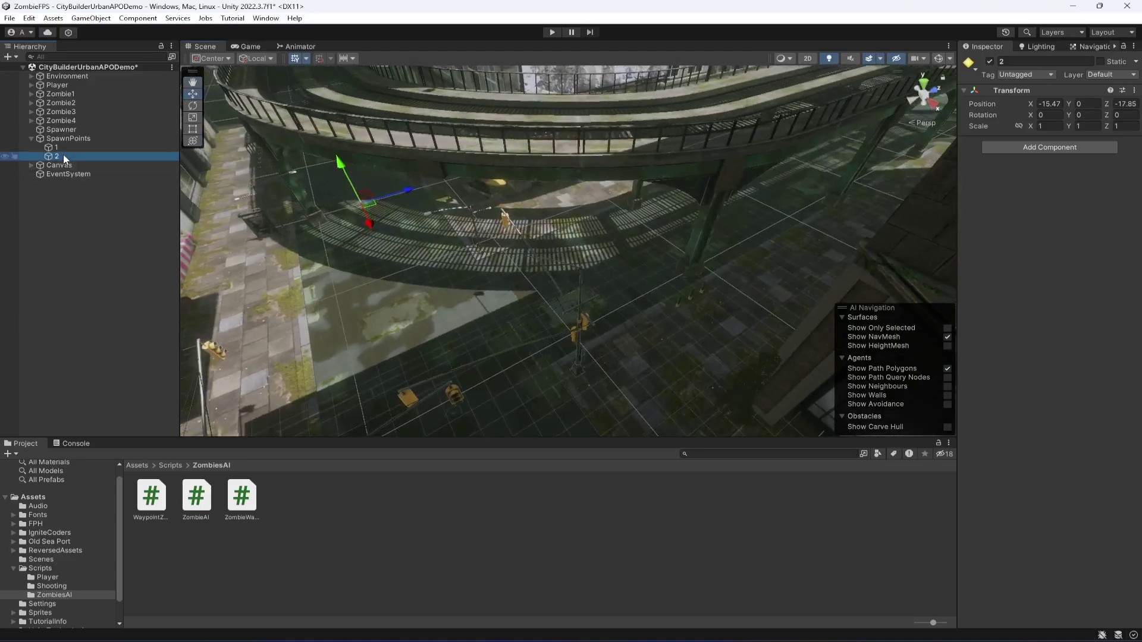
key(ctrl+d)
right_drag(322, 179, 326, 224)
drag(355, 159, 585, 412)
key(f)
click(1055, 60)
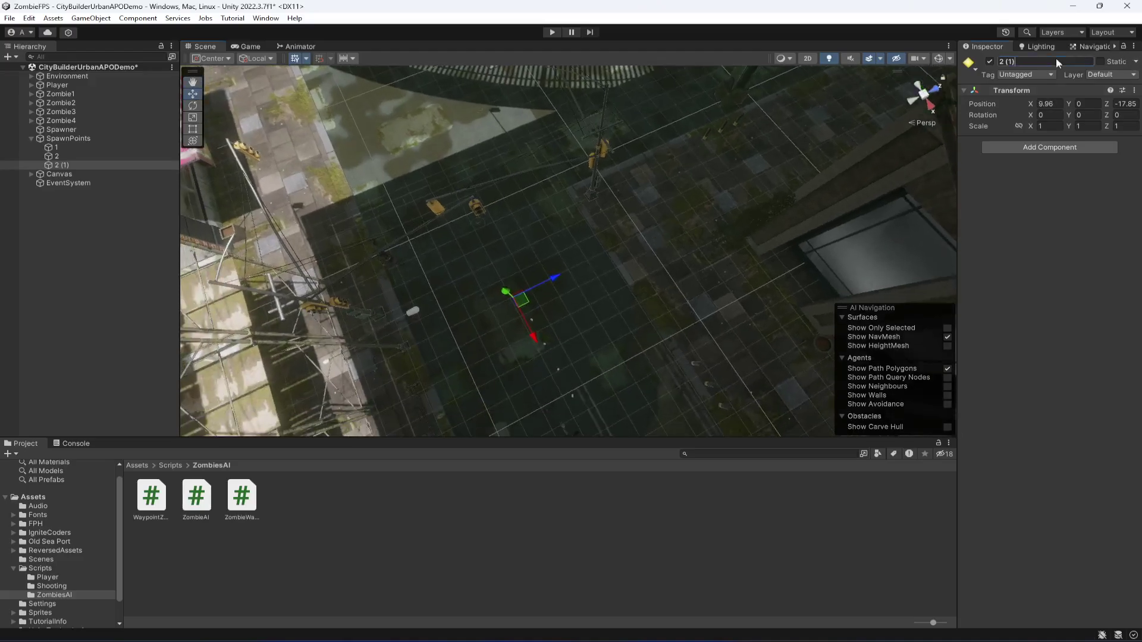
text(3)
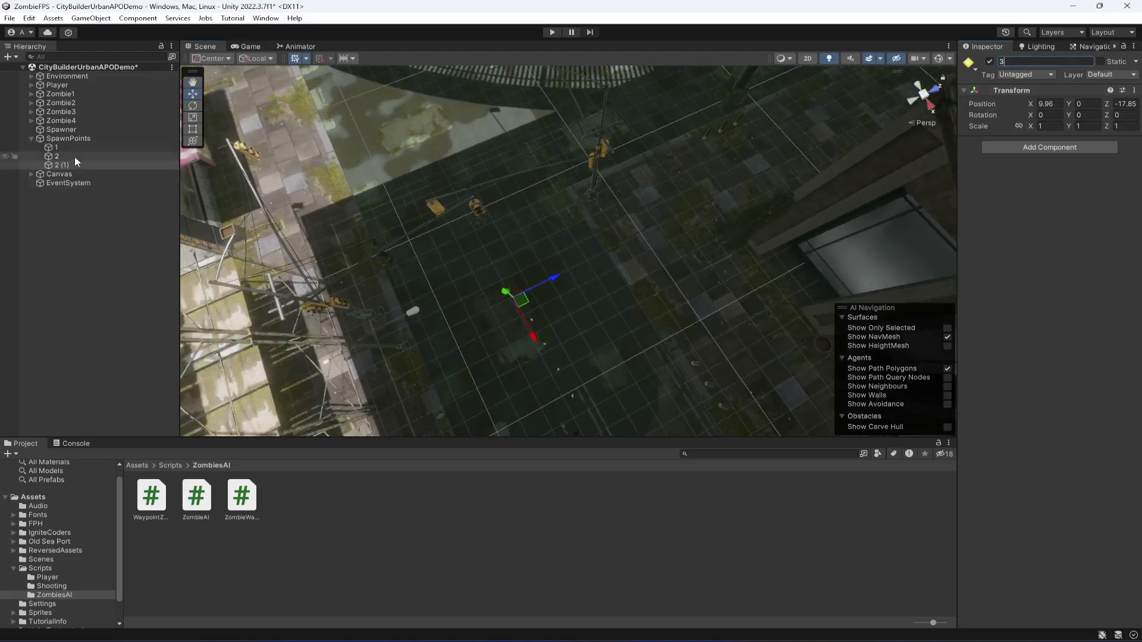
Duplicate spawn point 3, move the copy to the far end of the street at about X 91.16, and name it 4.
click(73, 159)
click(70, 165)
right_drag(363, 264, 656, 249)
key(ctrl+d)
drag(586, 321, 607, 98)
right_drag(571, 404, 590, 305)
drag(568, 345, 542, 74)
right_drag(542, 73, 590, 249)
drag(588, 249, 255, 273)
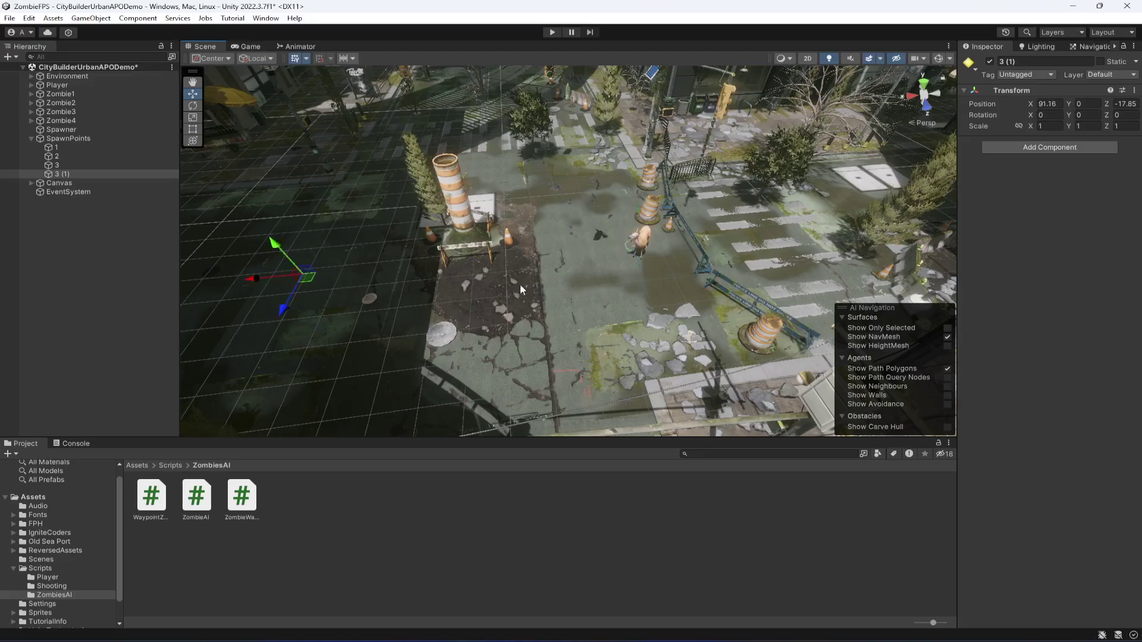
right_drag(520, 288, 410, 286)
click(1023, 61)
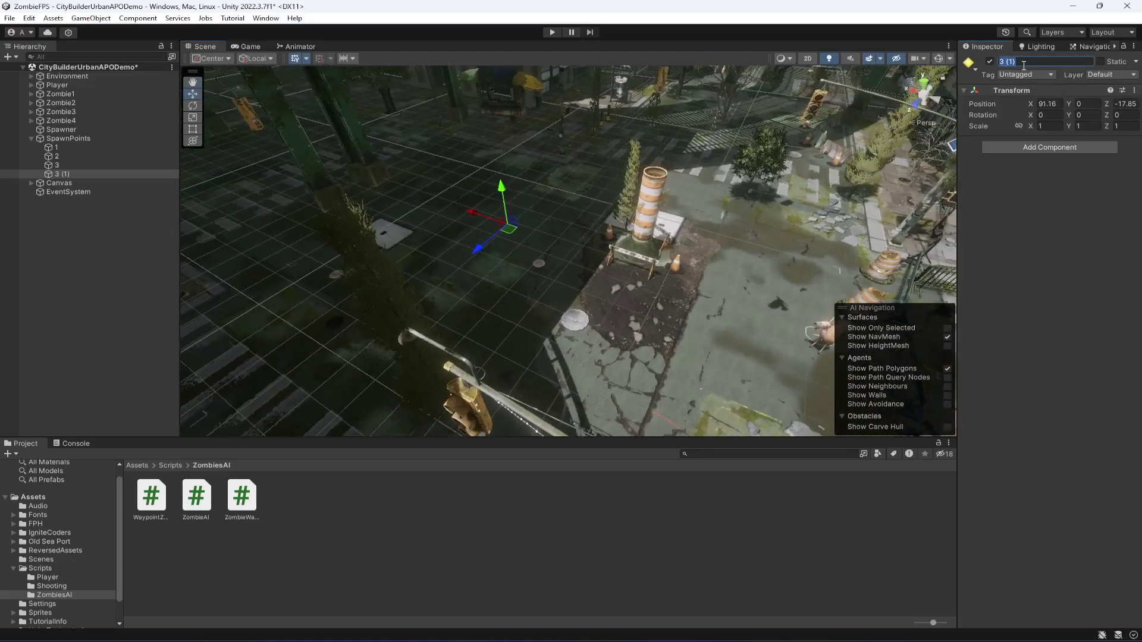
text(4)
Duplicate spawn point 4, name the copy 5, and move it across the street to a Z position of about -3.17.
click(86, 172)
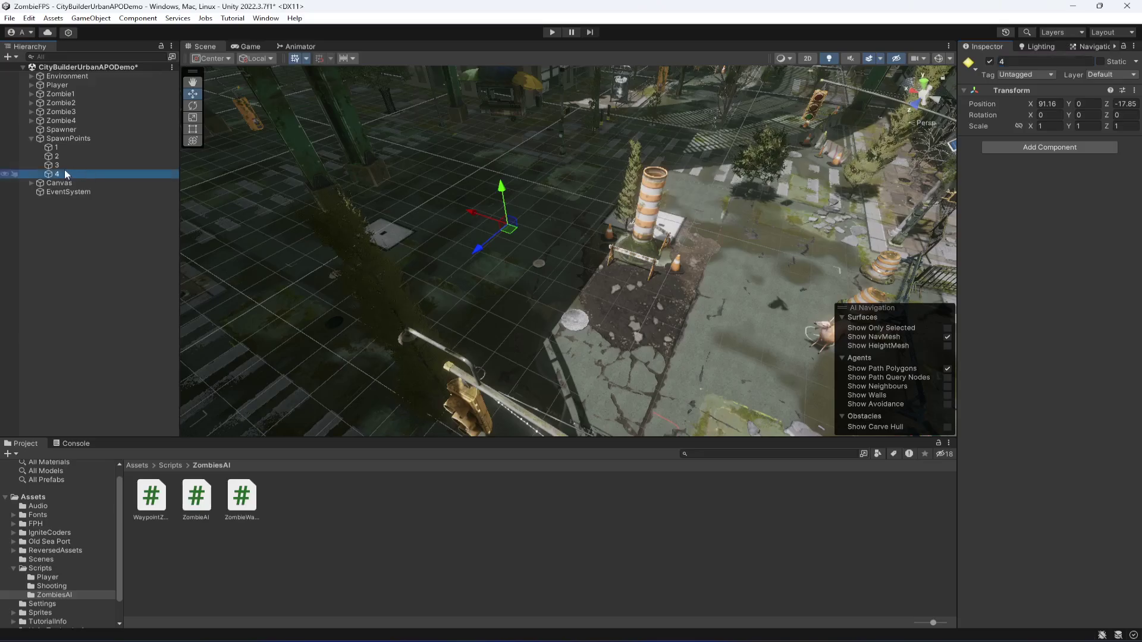
key(ctrl+d)
right_drag(506, 238, 386, 225)
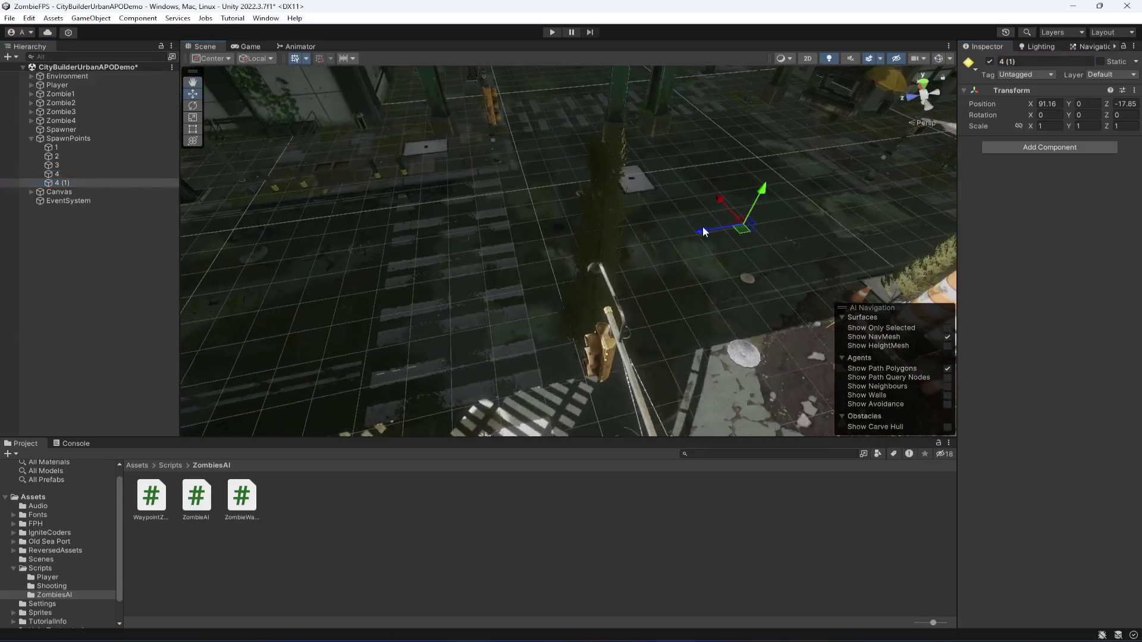
drag(691, 230, 179, 69)
click(31, 76)
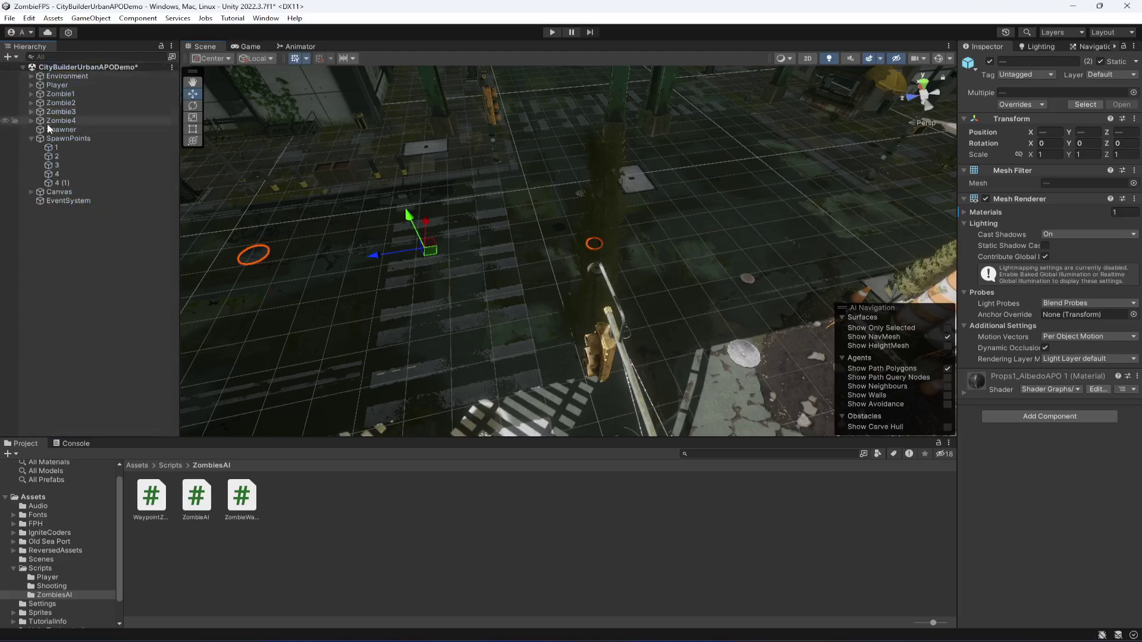
click(60, 182)
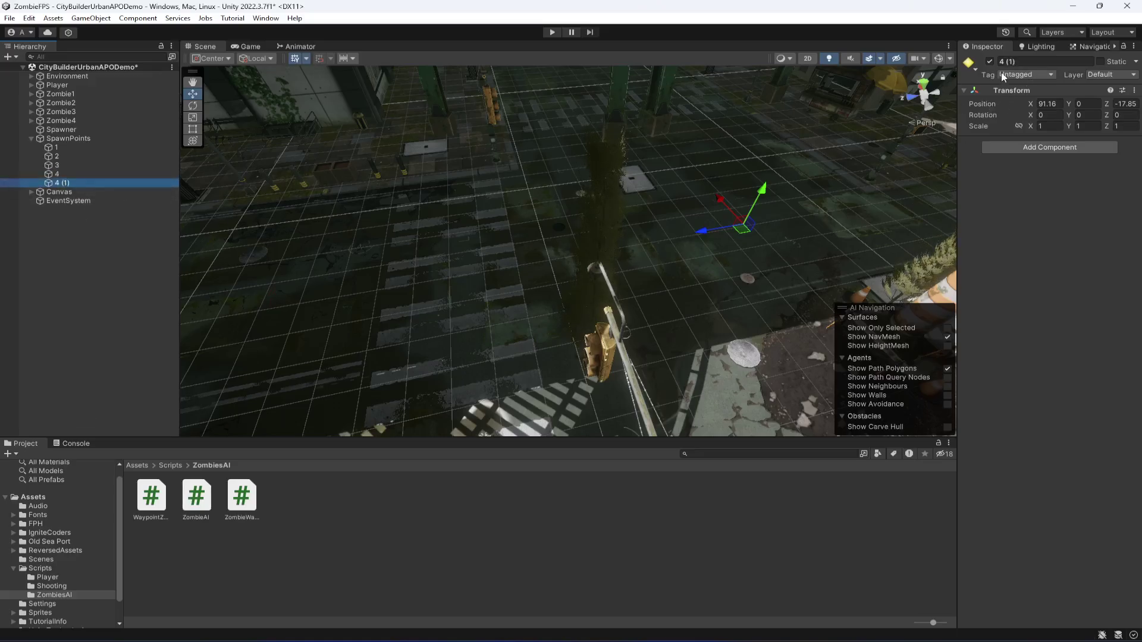
click(1031, 62)
text(5)
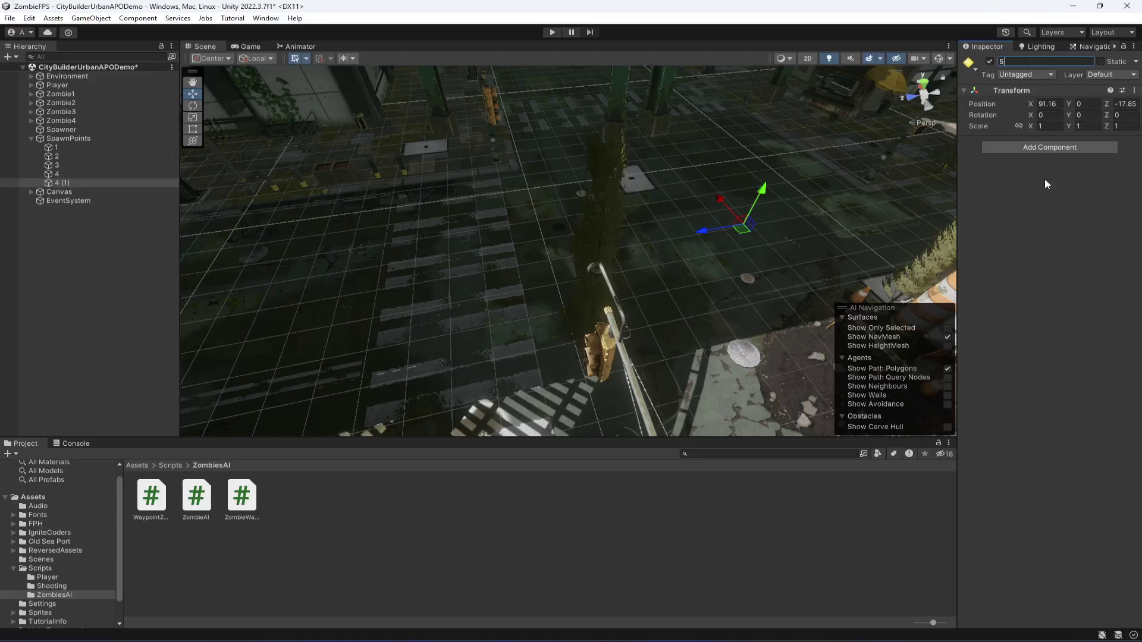
click(1068, 312)
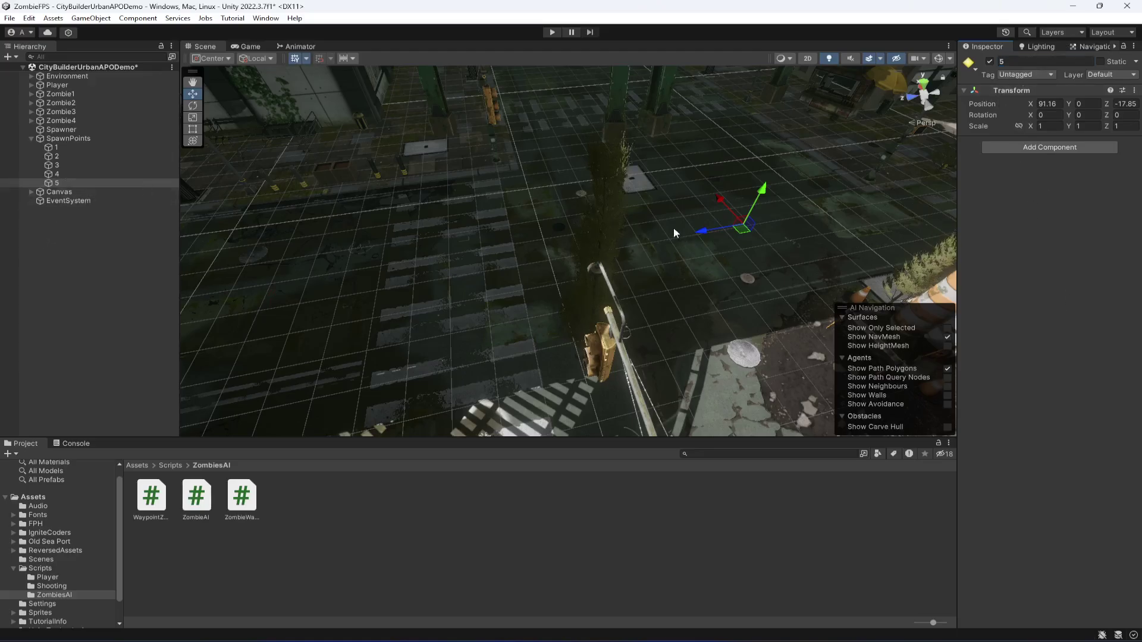
drag(705, 236, 215, 314)
key(f)
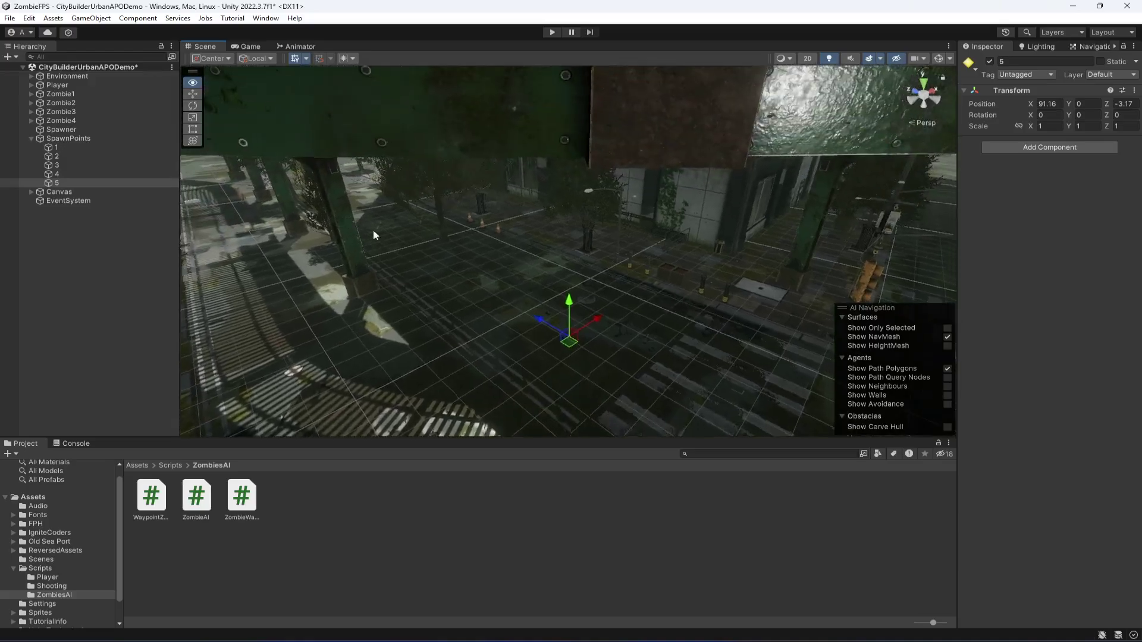
Save the scene and collapse the SpawnPoints group in the hierarchy.
click(113, 246)
key(ctrl+s)
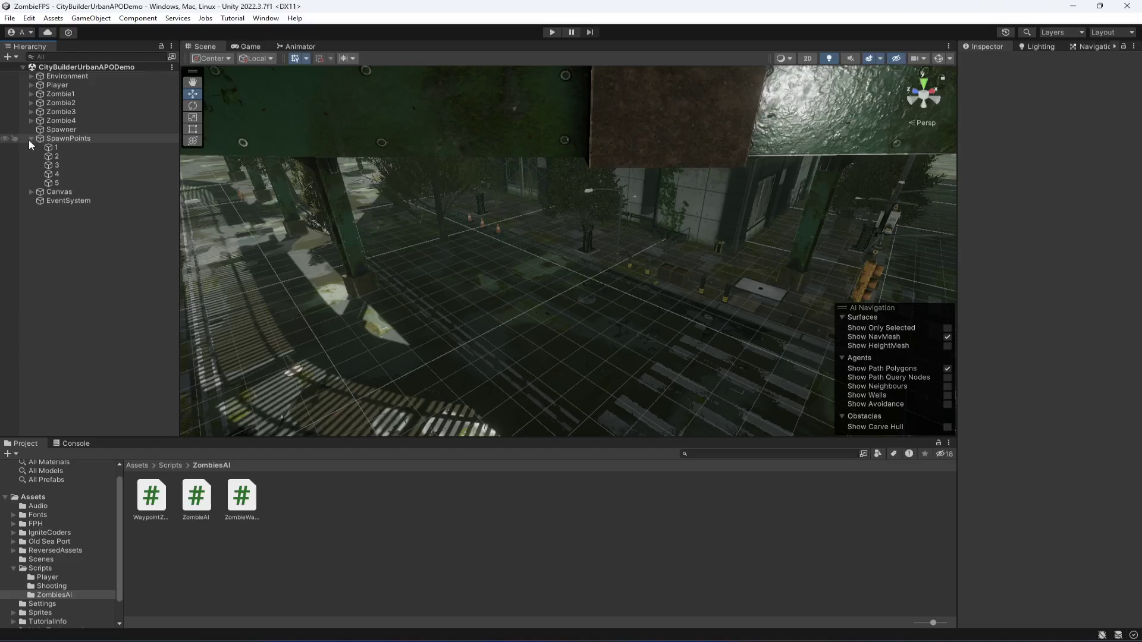
click(30, 139)
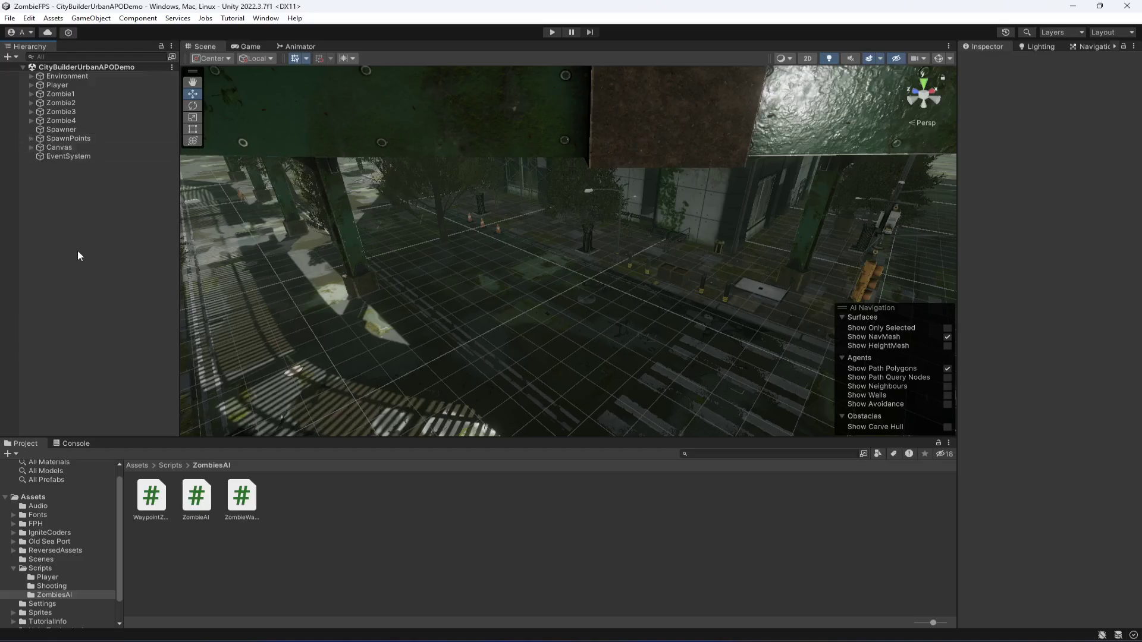
Focus the scene view on the Spawner object and look along the street as far as the placed zombies.
double_click(61, 130)
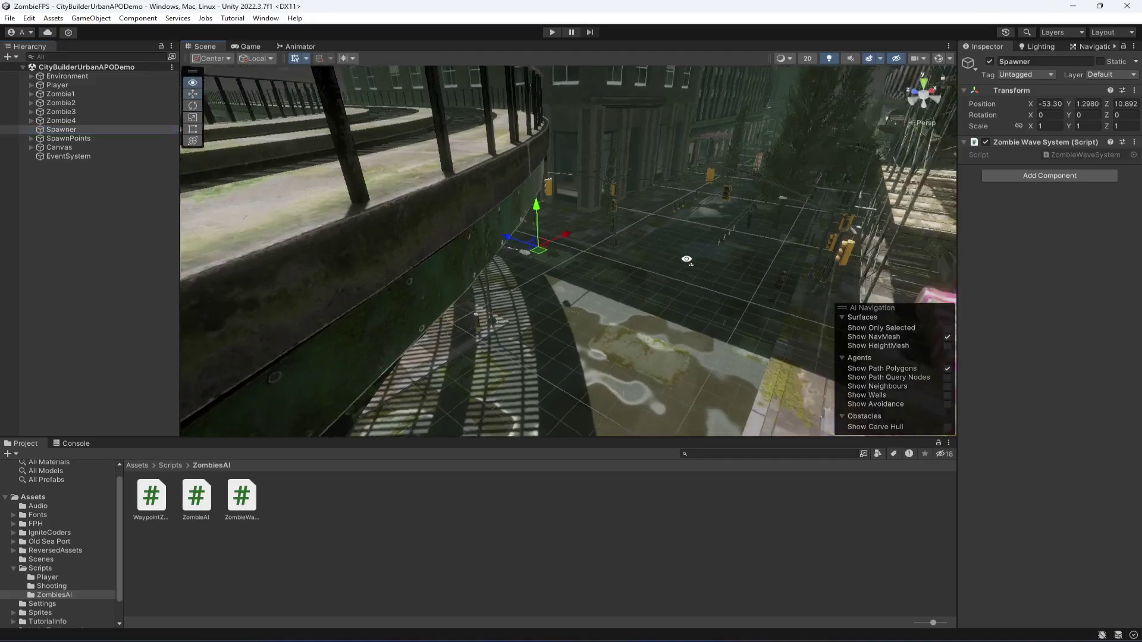
scroll(704, 257, up, 4)
right_drag(670, 299, 1052, 163)
right_drag(696, 351, 743, 324)
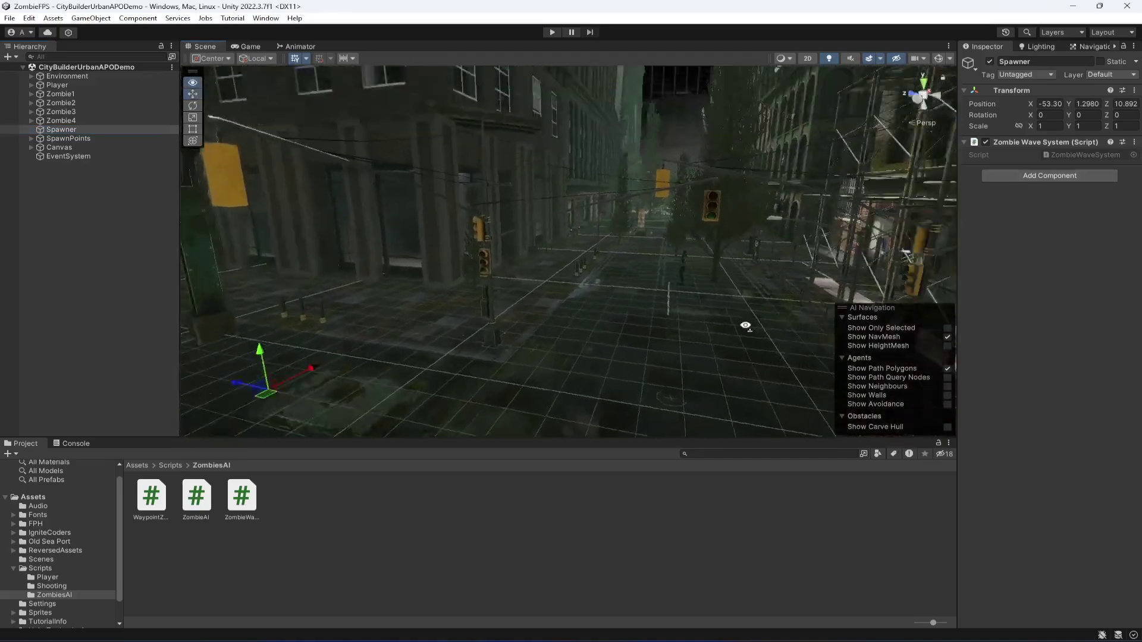
scroll(753, 322, up, 4)
scroll(753, 320, up, 10)
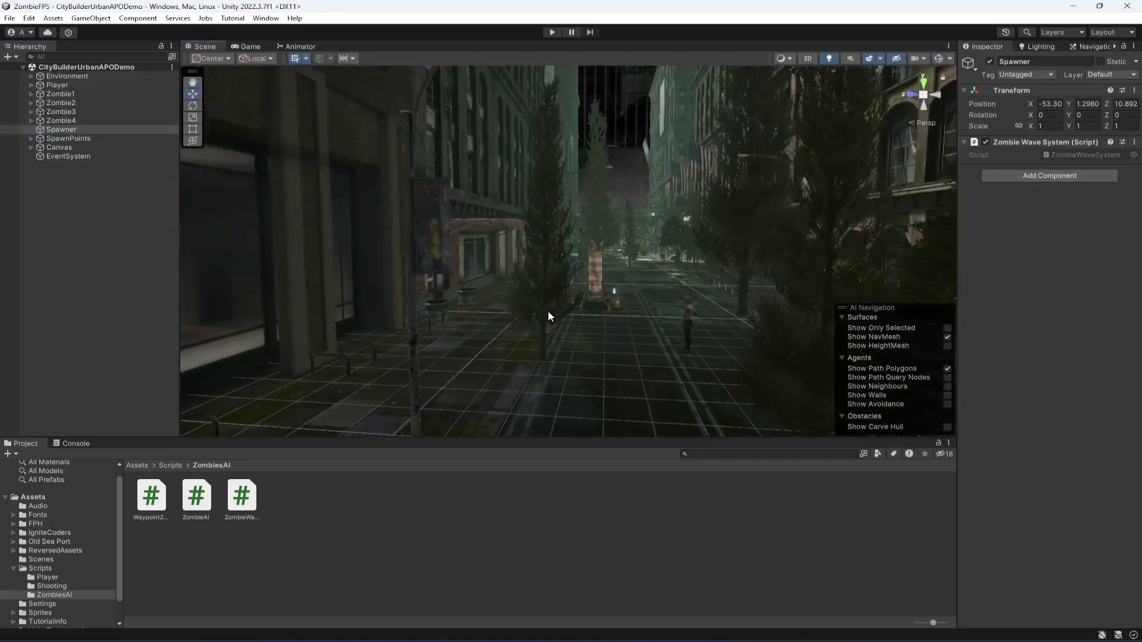
right_drag(548, 311, 663, 349)
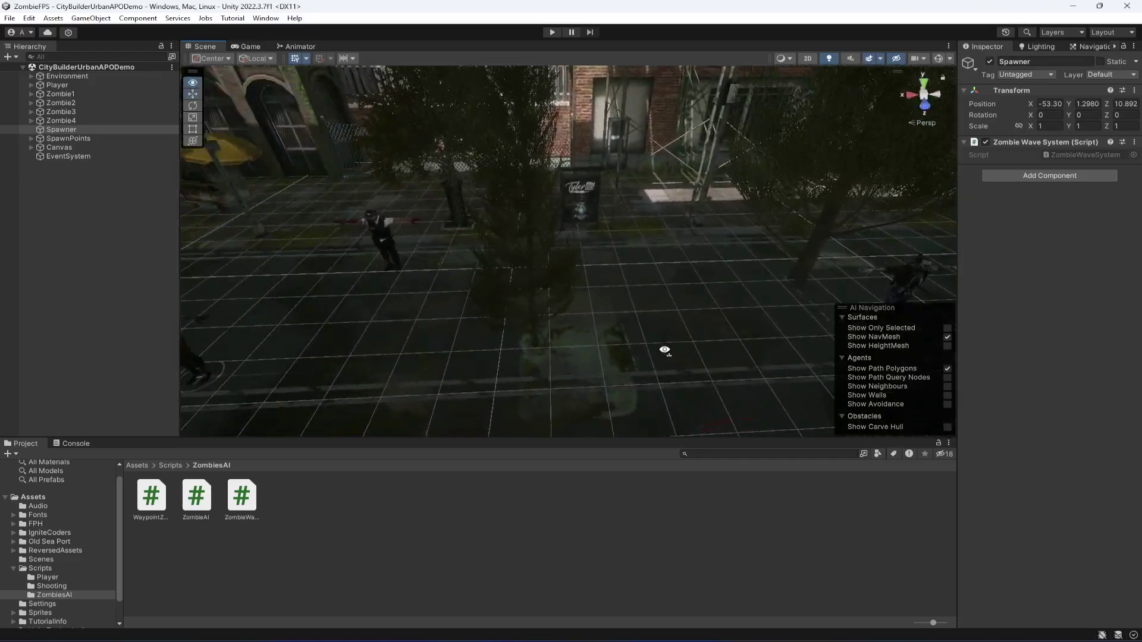
scroll(57, 560, down, 2)
Create a folder named Prefabs inside the Zombies assets folder.
click(59, 612)
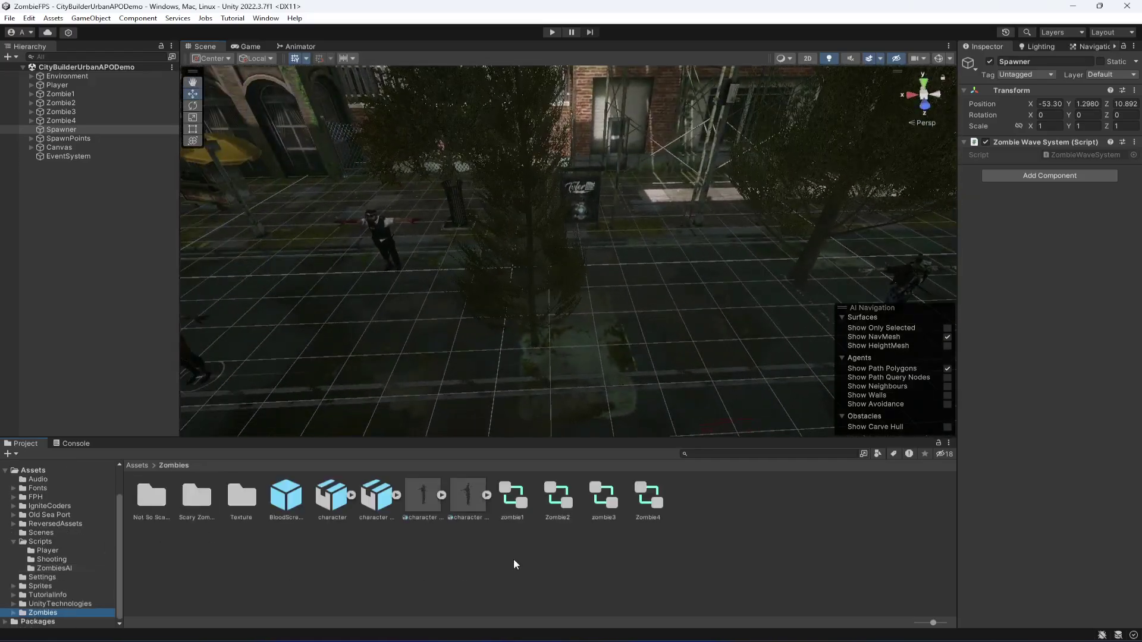
right_click(344, 569)
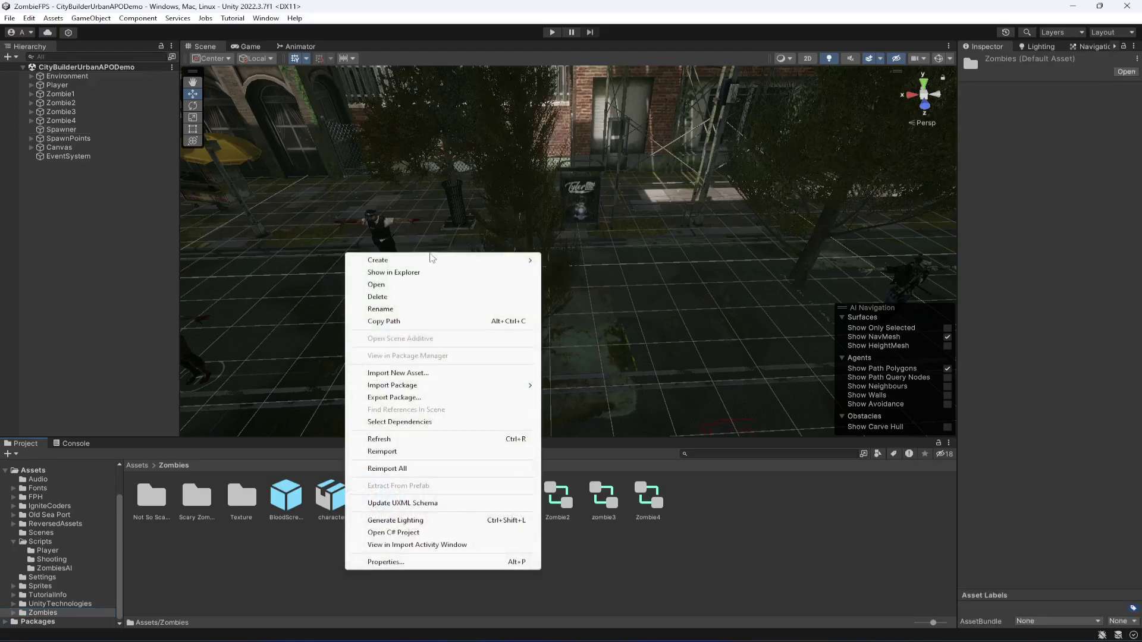
mouse_move(428, 263)
click(581, 72)
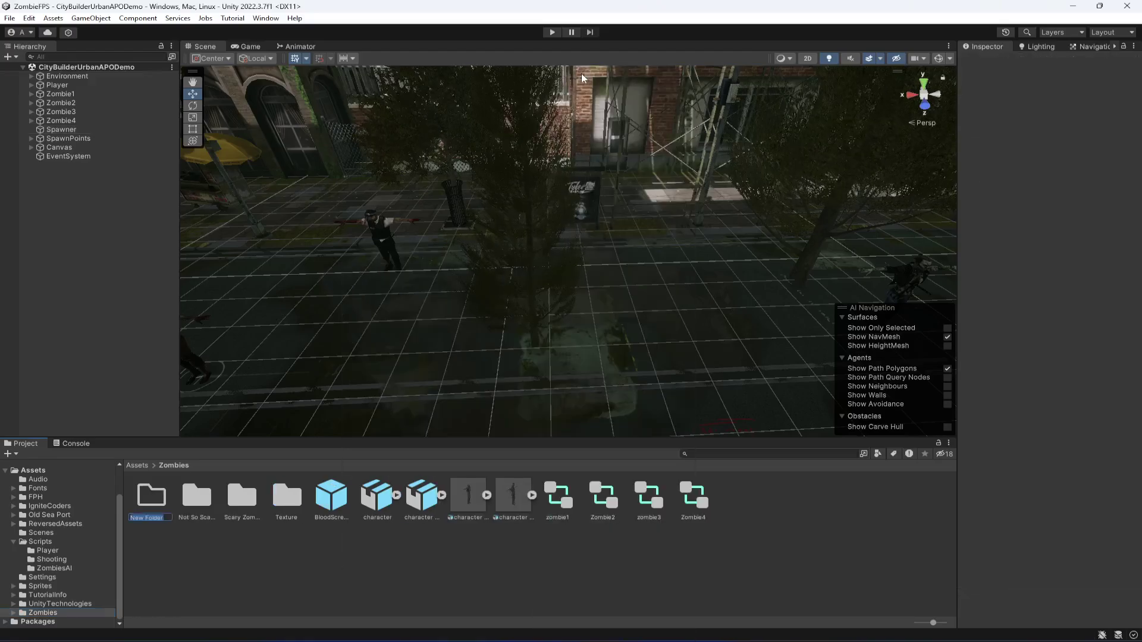
text(Prefabs)
key(Return)
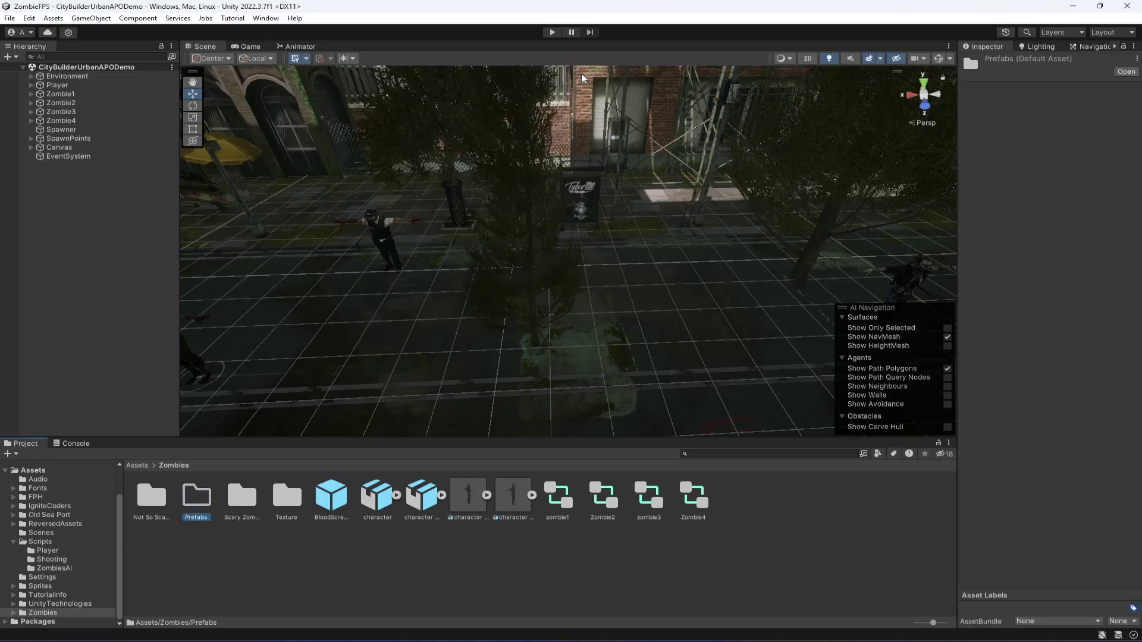
Make prefabs of Zombie1, Zombie2, Zombie3 and Zombie4 in the Prefabs folder and save the scene.
click(72, 95)
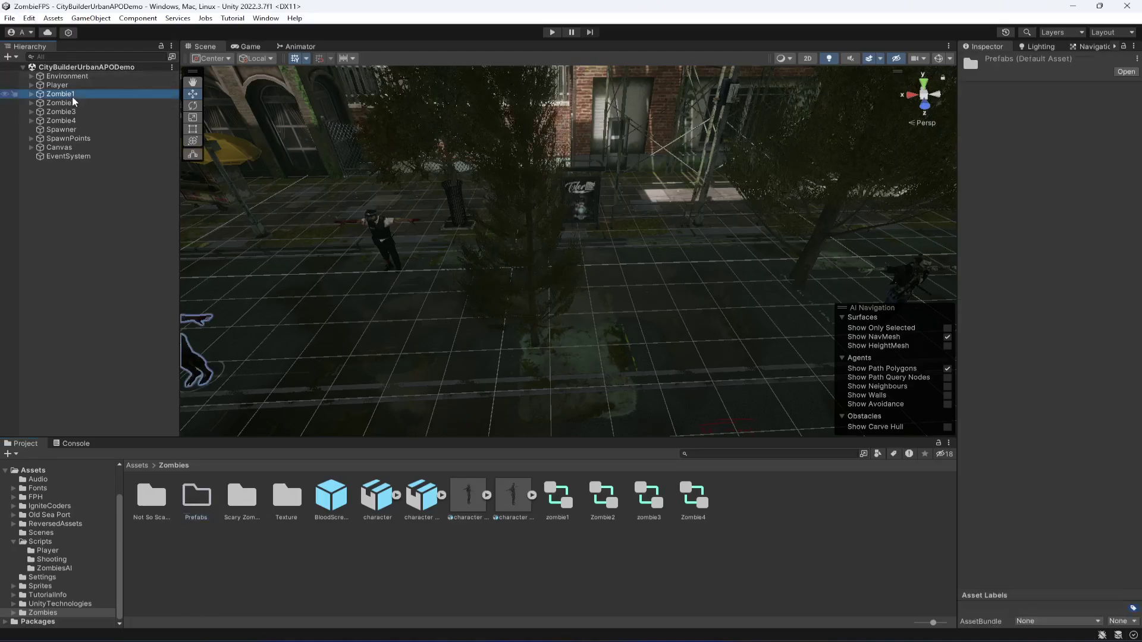
double_click(71, 94)
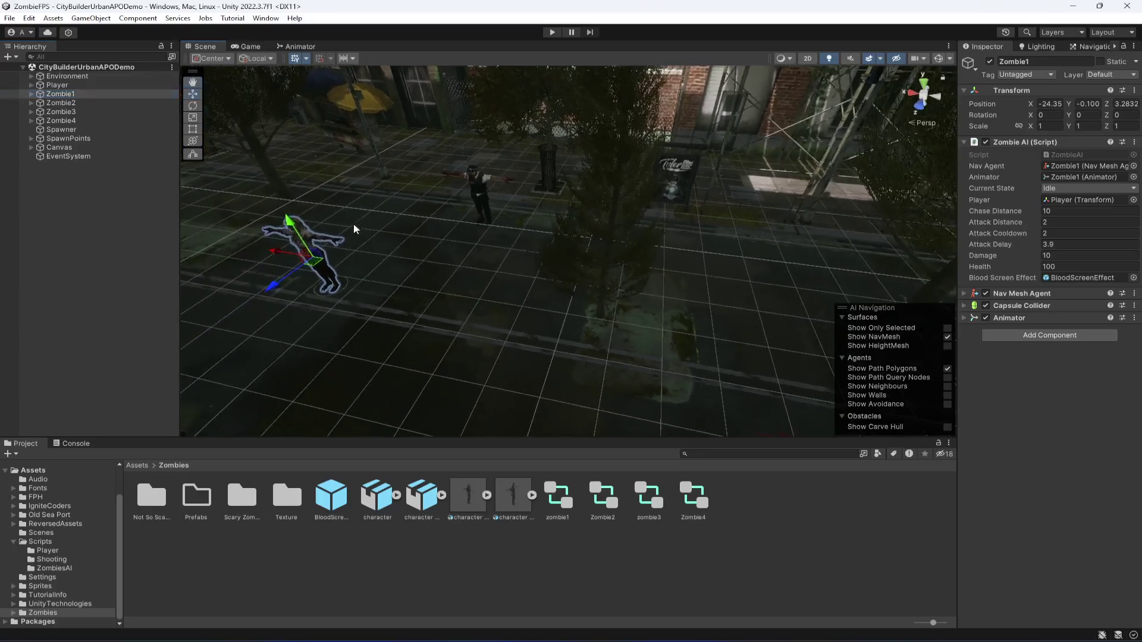
drag(64, 99, 197, 503)
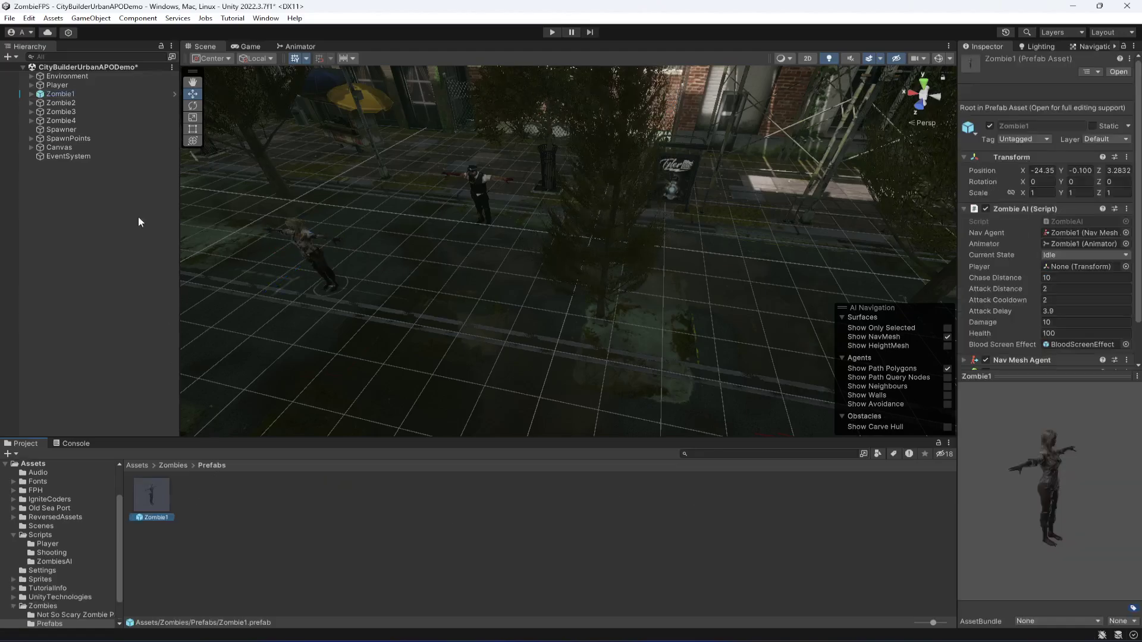
drag(60, 103, 276, 518)
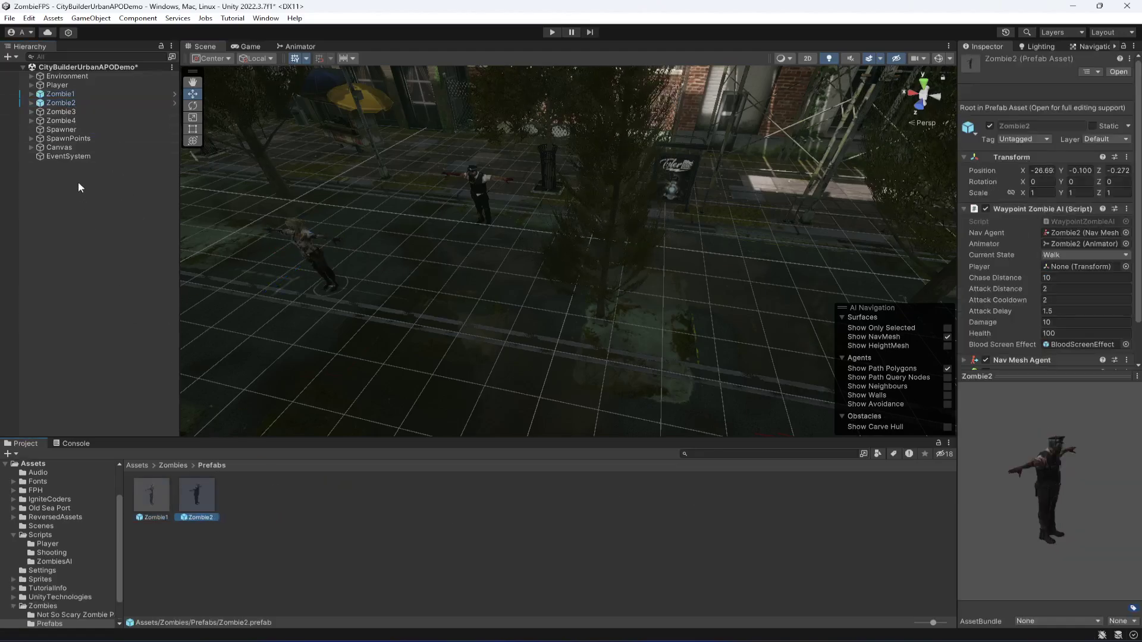
drag(393, 553, 395, 552)
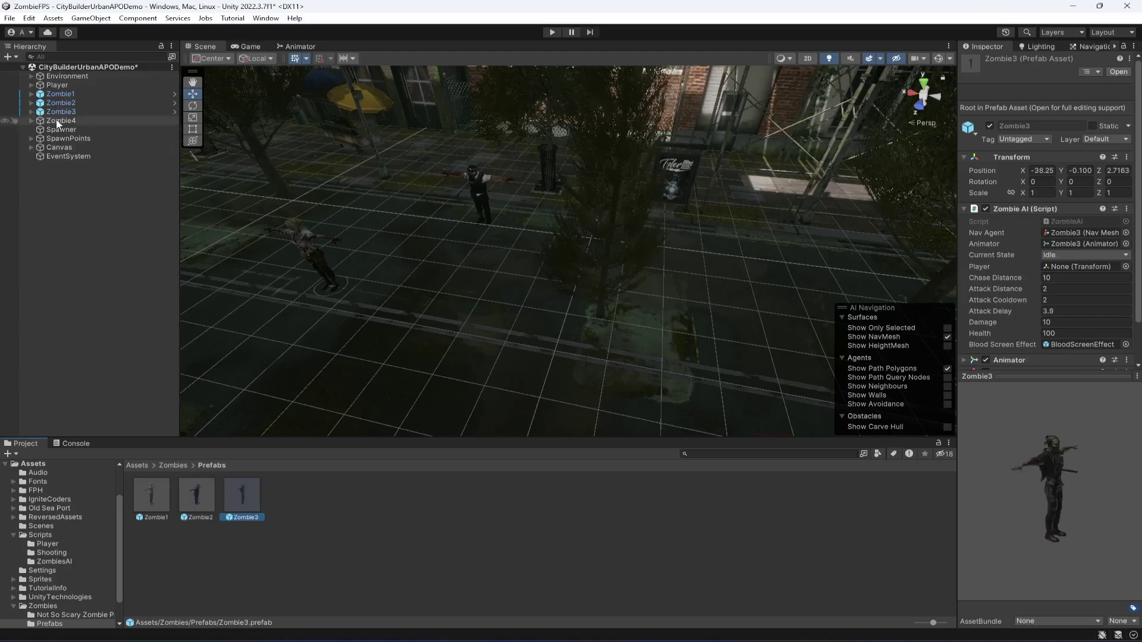
drag(57, 121, 433, 548)
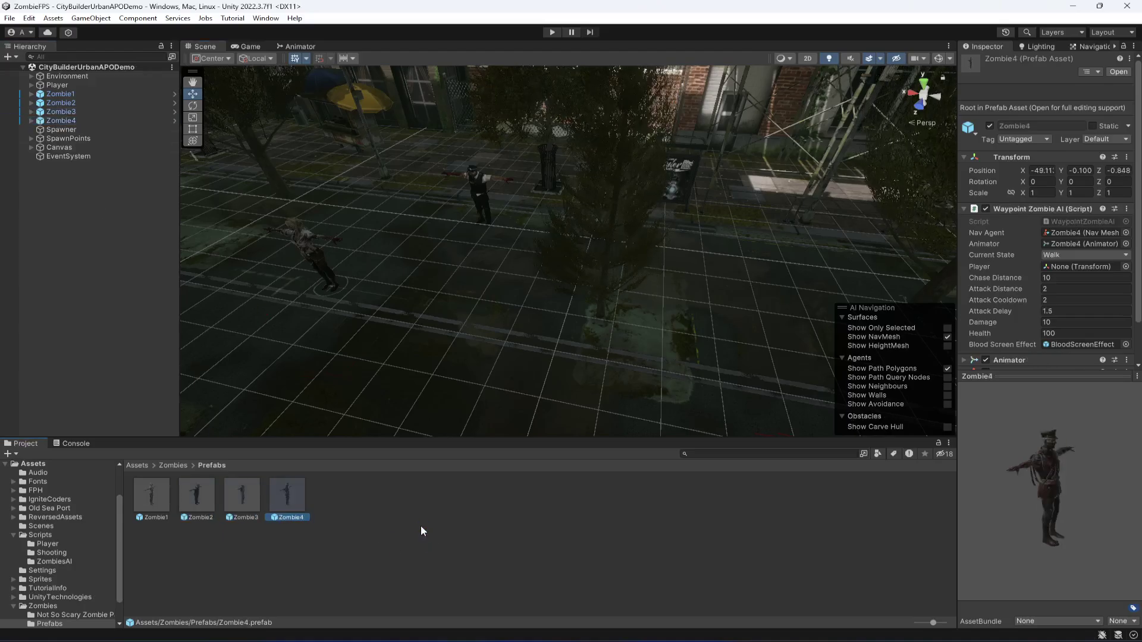
key(ctrl+s)
Examine the Waypoint Zombie AI settings of the Zombie2 and Zombie4 prefabs, especially the Player reference, and return to the scene.
scroll(1065, 277, down, 2)
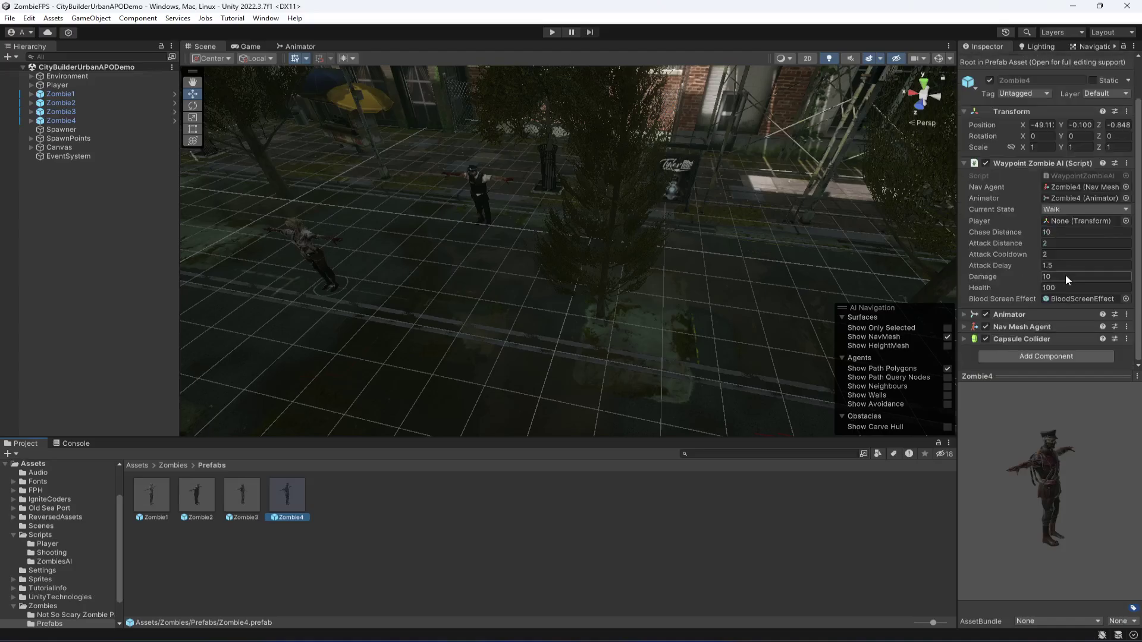
click(202, 504)
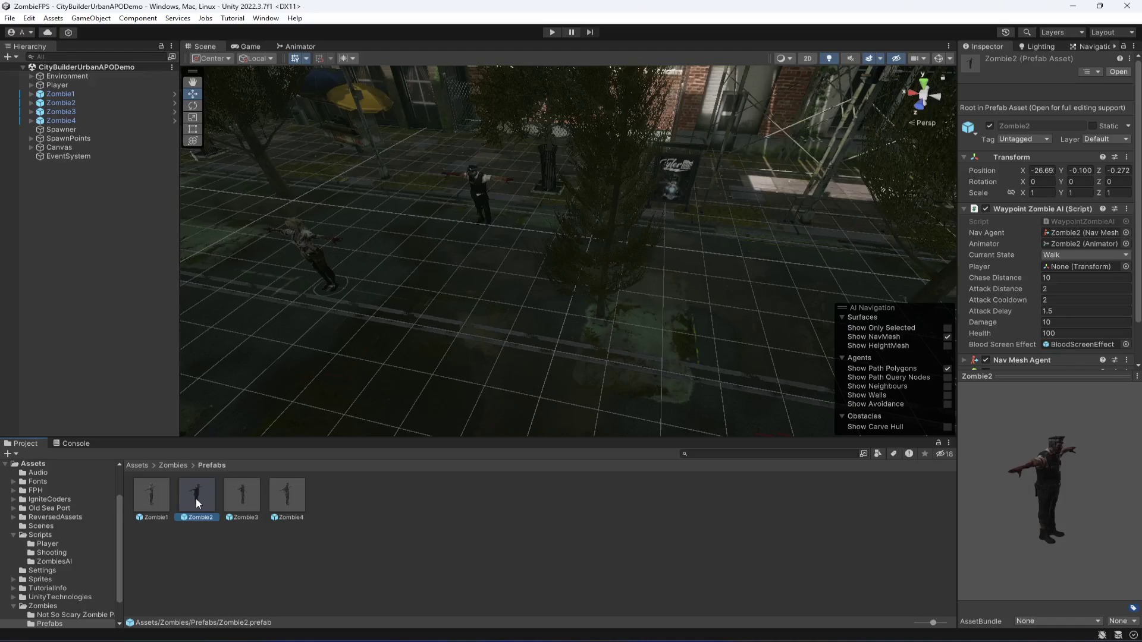
double_click(195, 498)
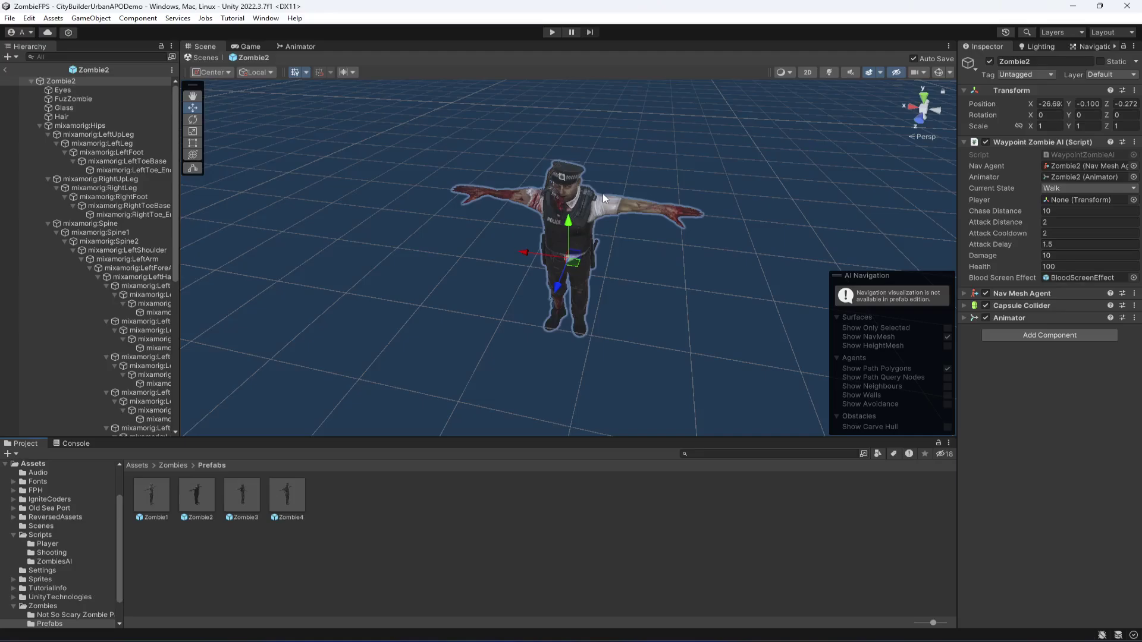
double_click(283, 504)
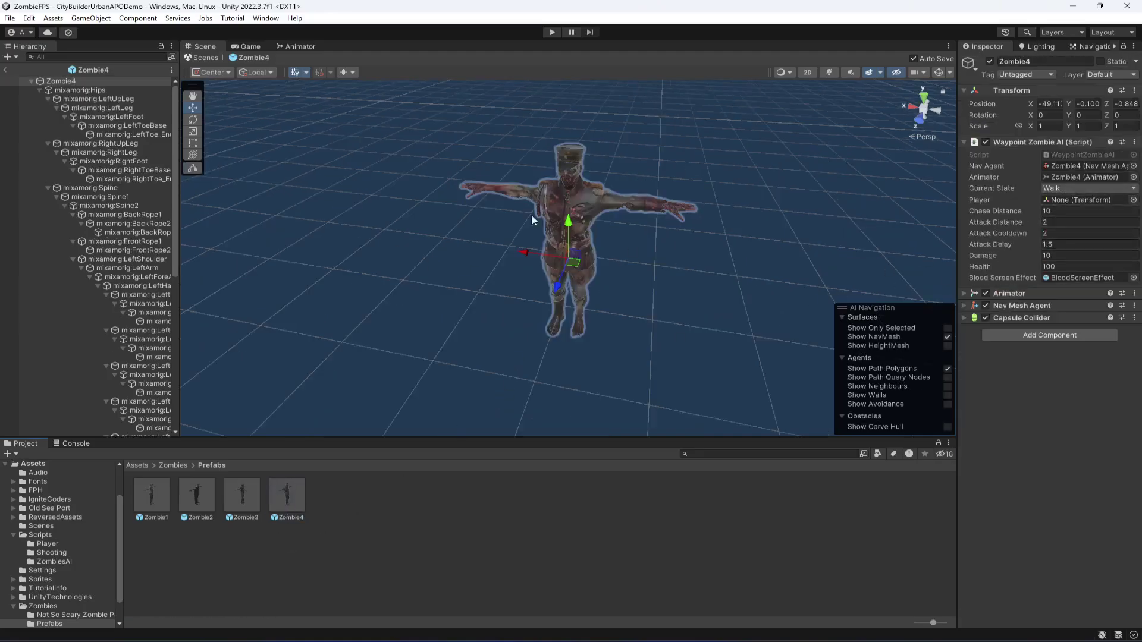
right_drag(488, 312, 685, 308)
key(a)
key(d)
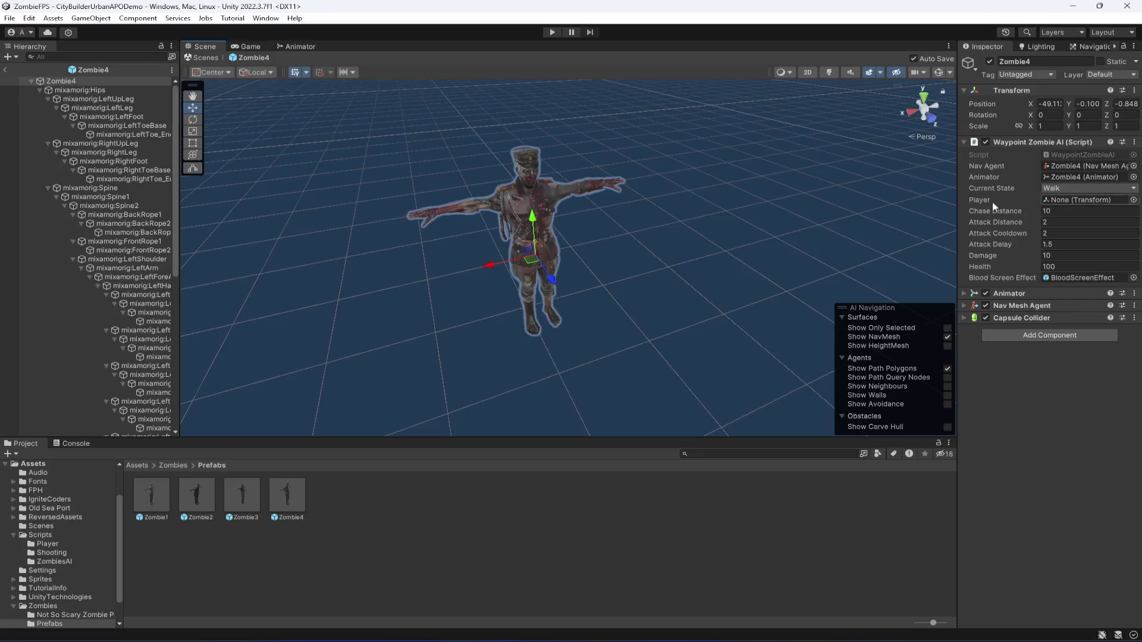
click(6, 69)
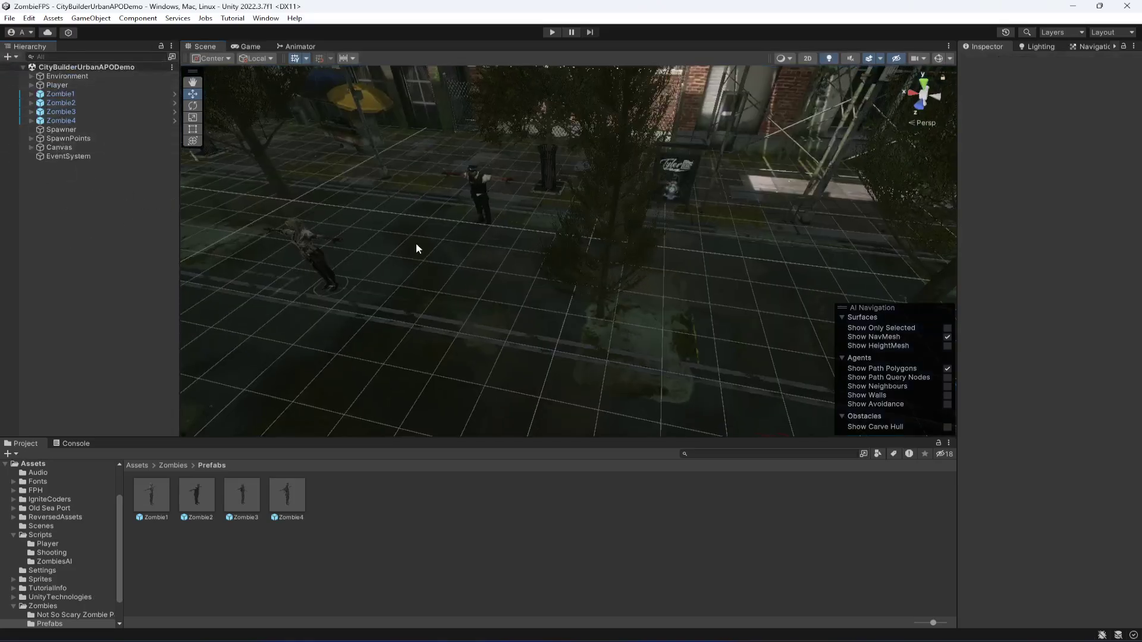
Select the Player object in the scene and check its tag and component settings.
right_drag(522, 273, 458, 247)
click(70, 85)
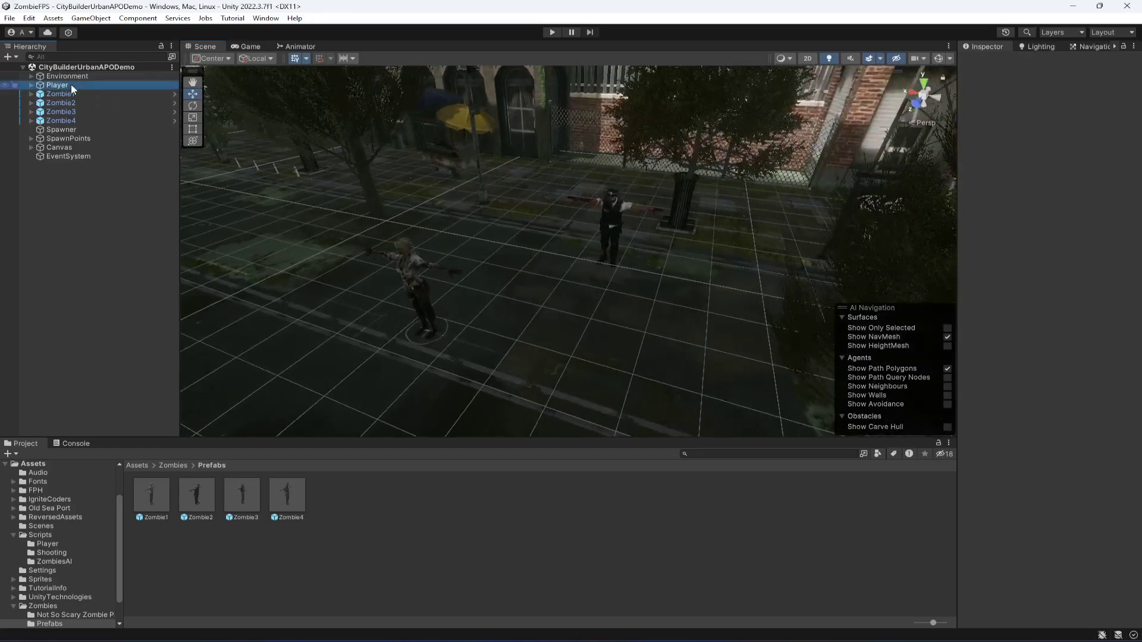
right_drag(644, 294, 604, 233)
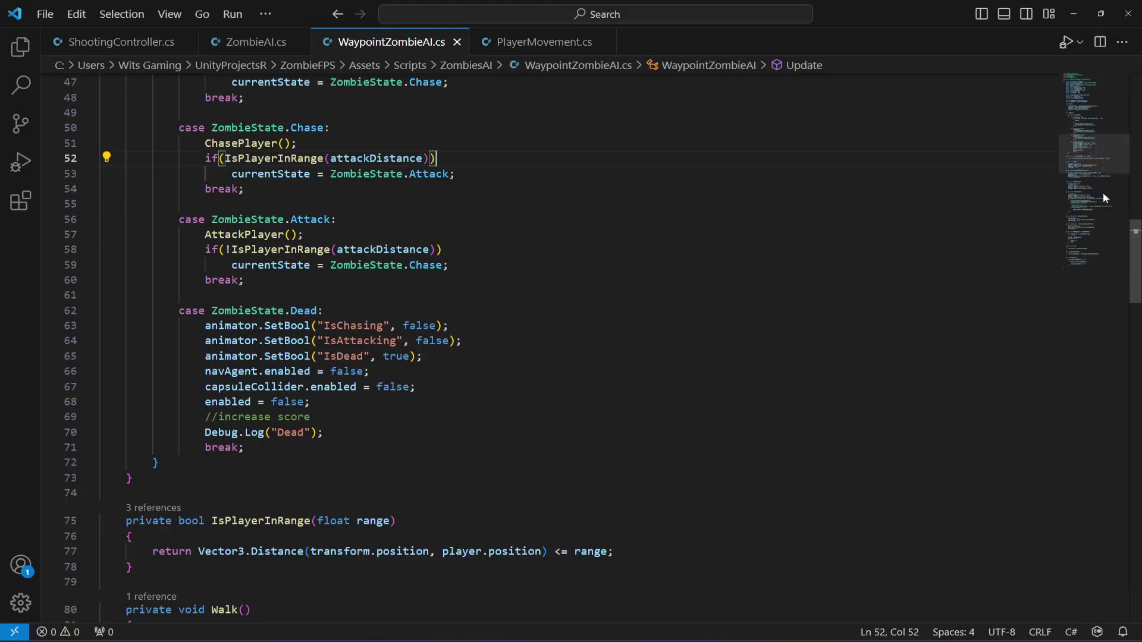
drag(1103, 192, 1087, 102)
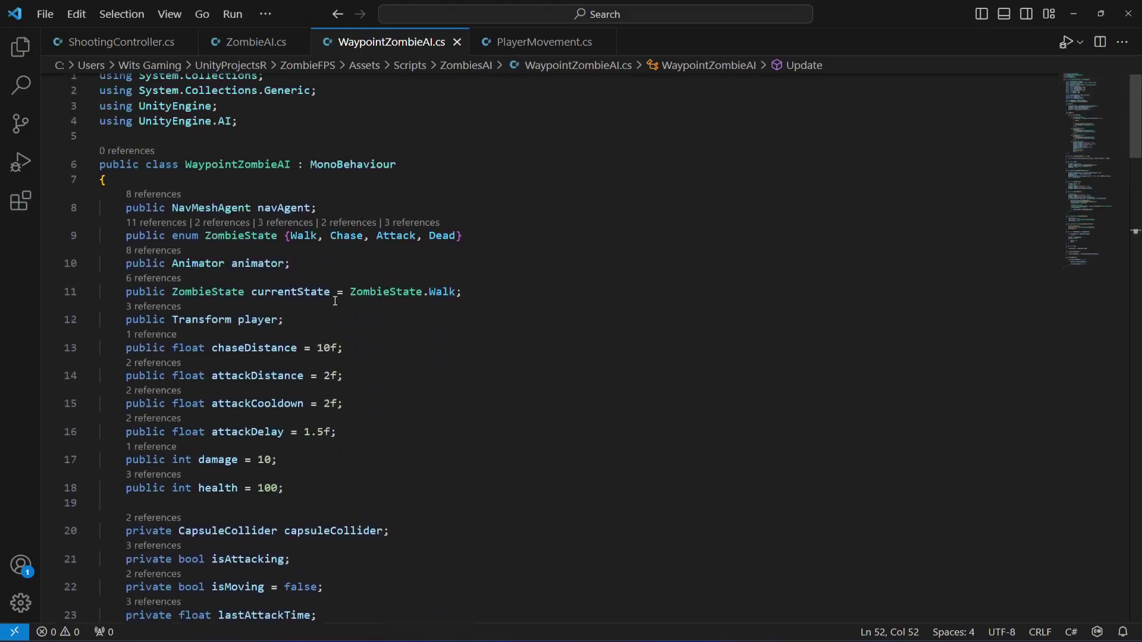
Switch to WaypointZombieAI.cs in Visual Studio Code and insert a blank line at the beginning of the Start method.
scroll(336, 301, down, 2)
double_click(258, 236)
scroll(316, 341, down, 3)
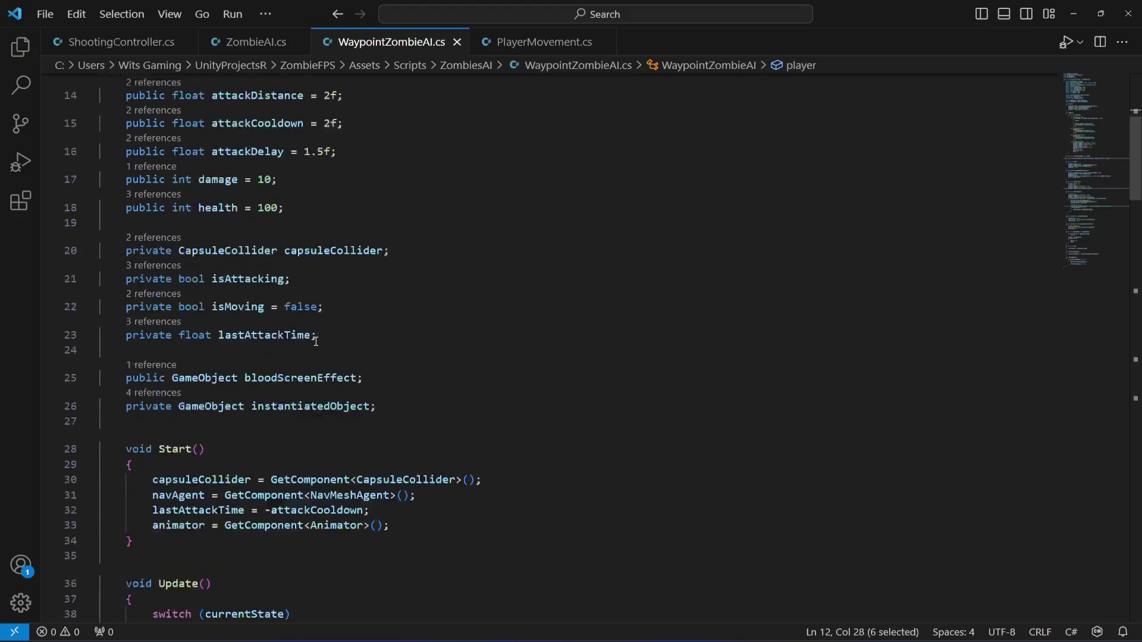
scroll(316, 342, down, 3)
click(226, 230)
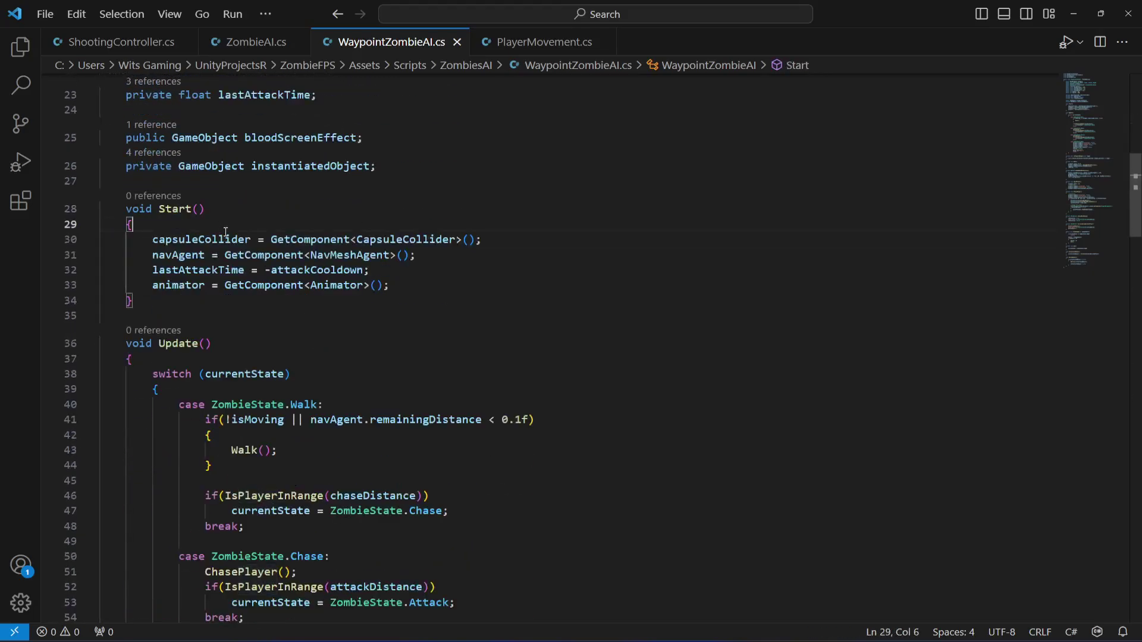
key(Return)
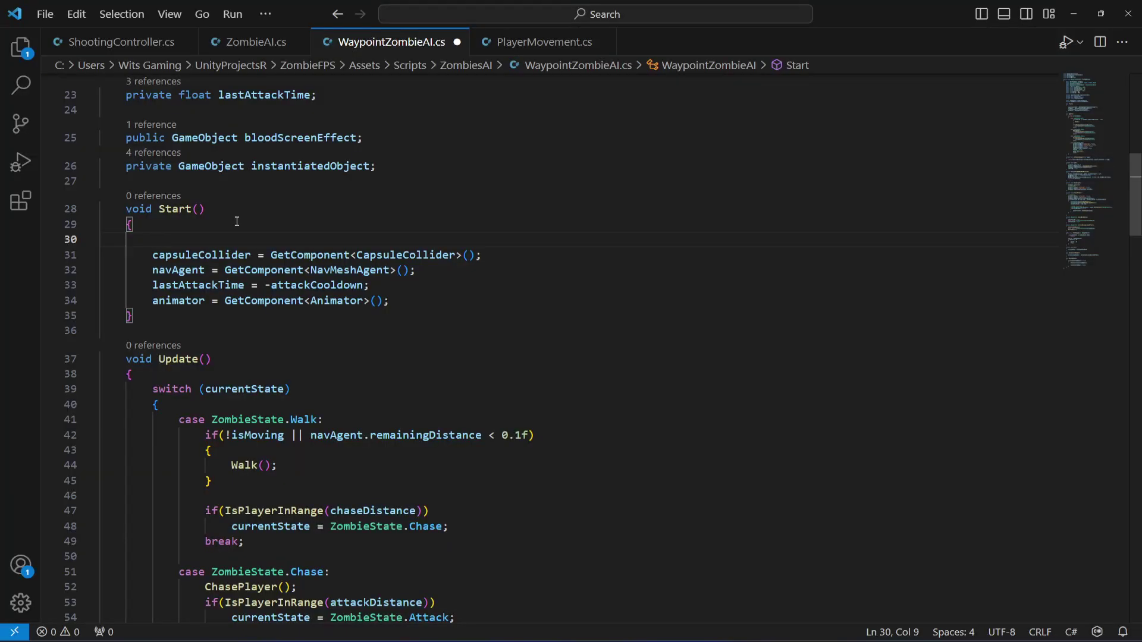
Write the statement GameObject playerObject = GameObject.FindWithtag("Player"); as the first line of the Start method.
text(GameObjec)
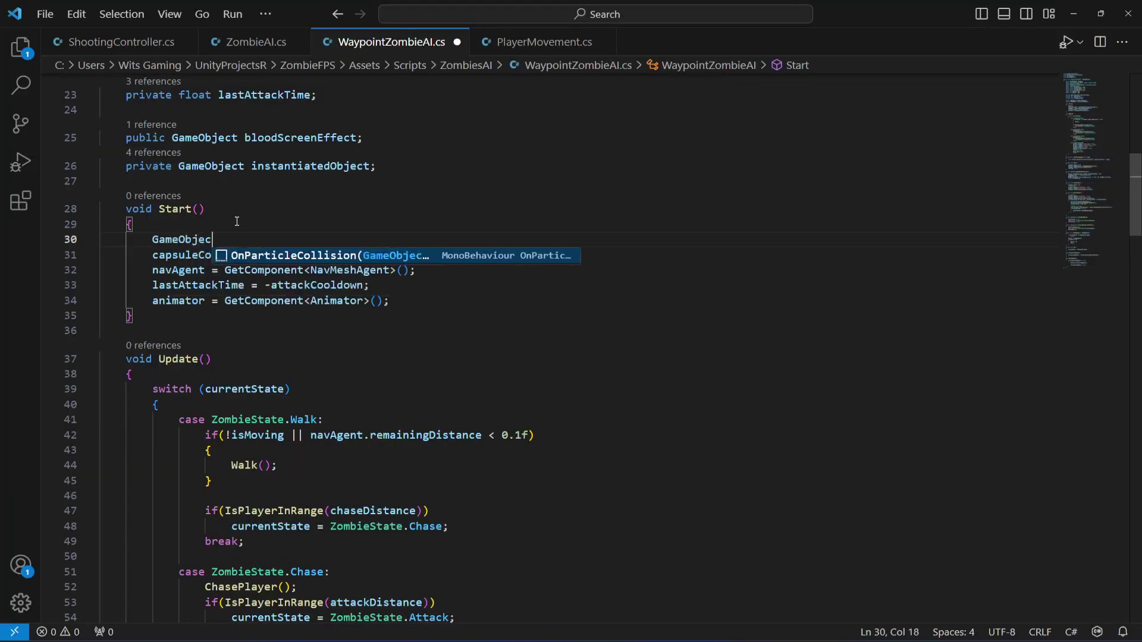
text(t play)
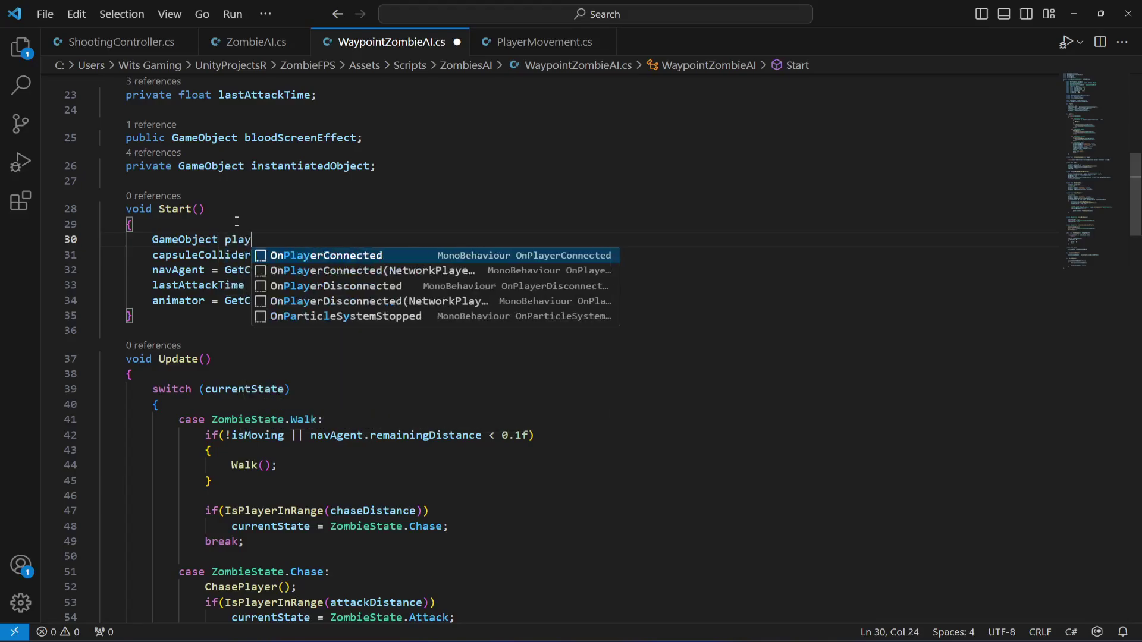
text(erObject)
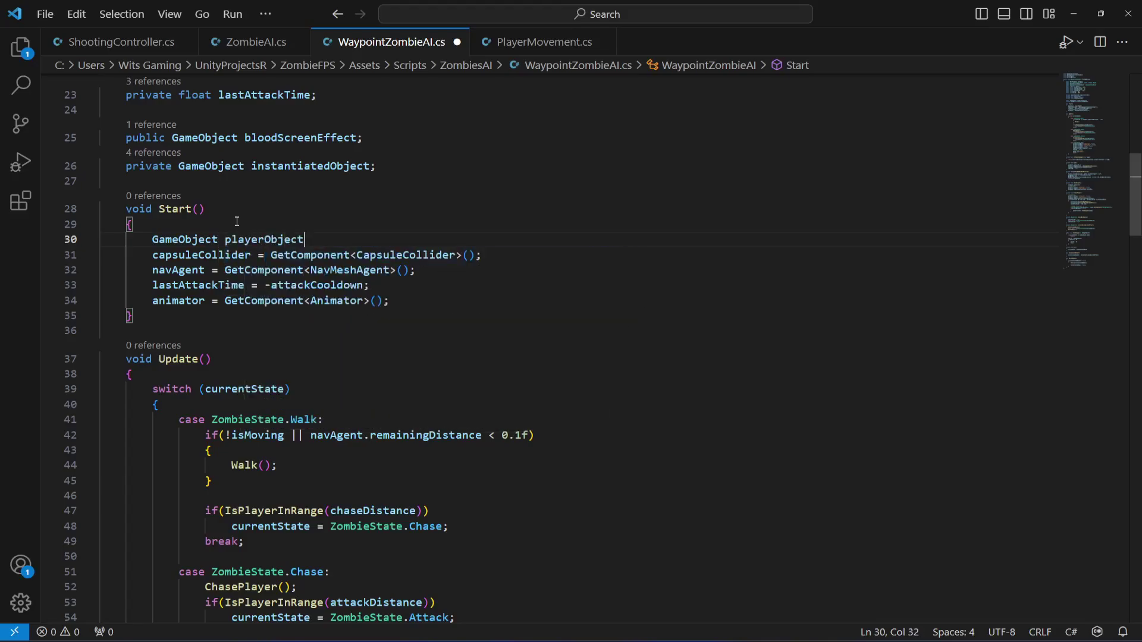
text( = )
text(GameObject)
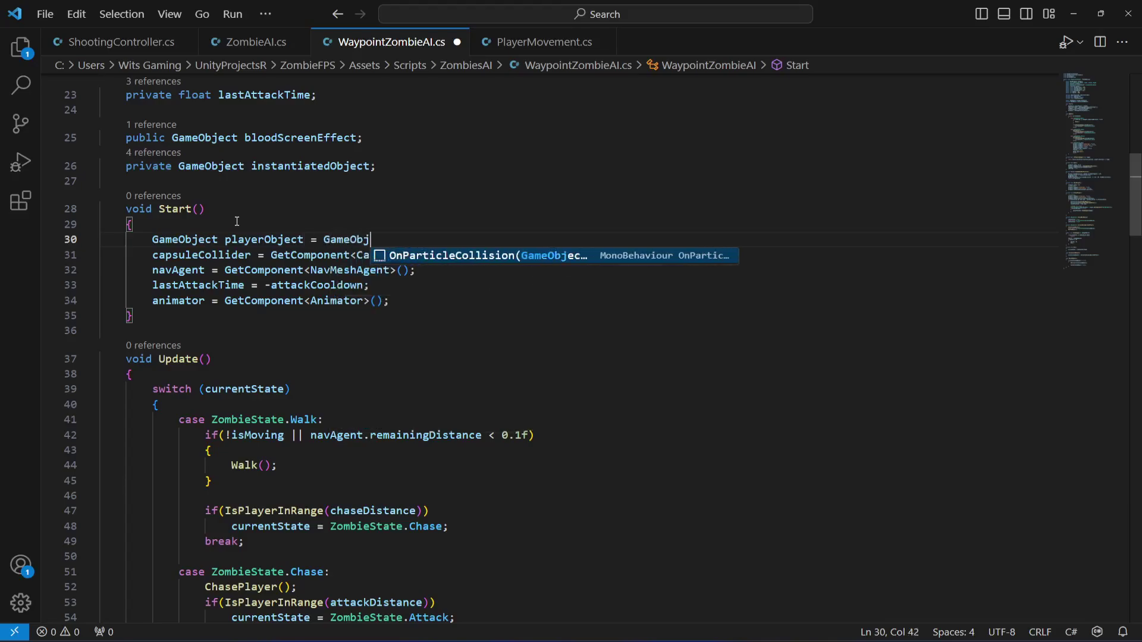
text(.Find)
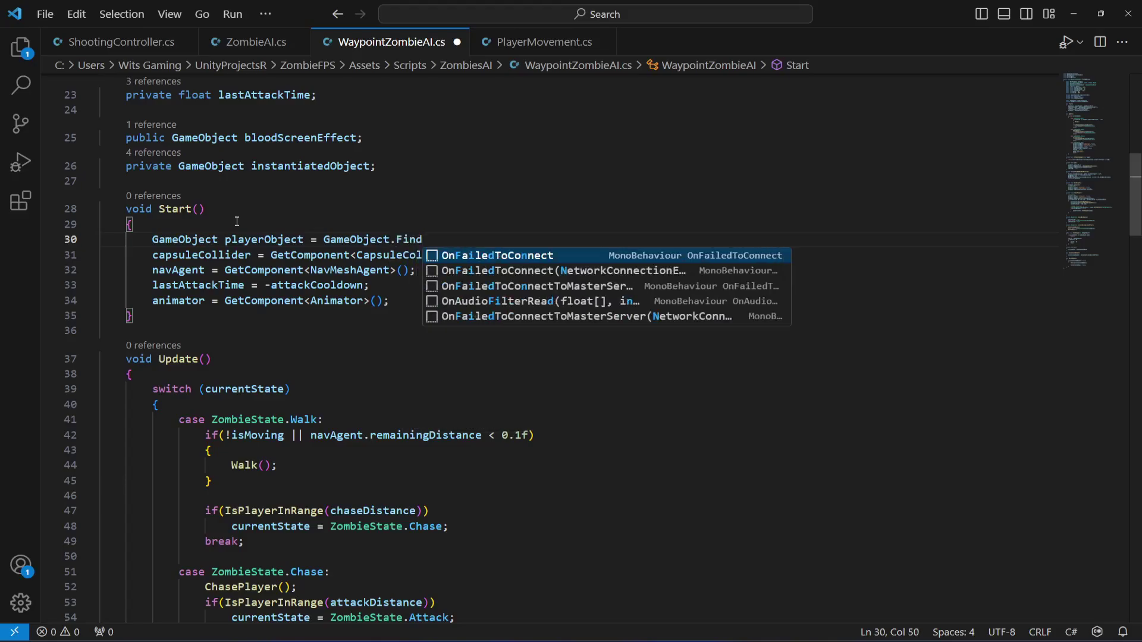
text(With)
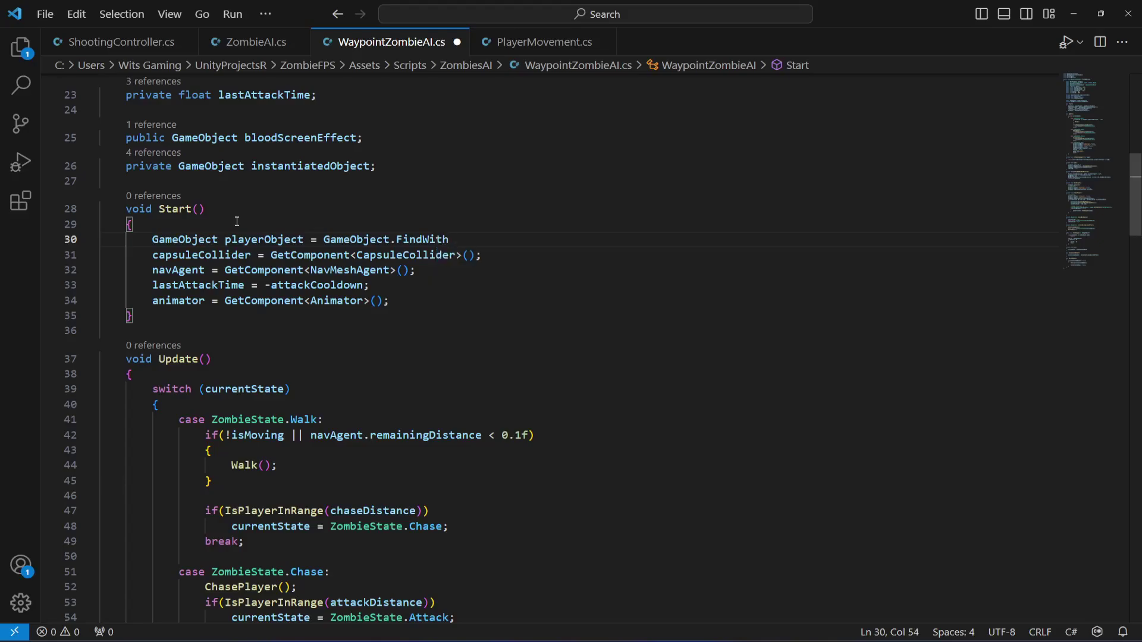
text(tag)
text((")
text(Player"))
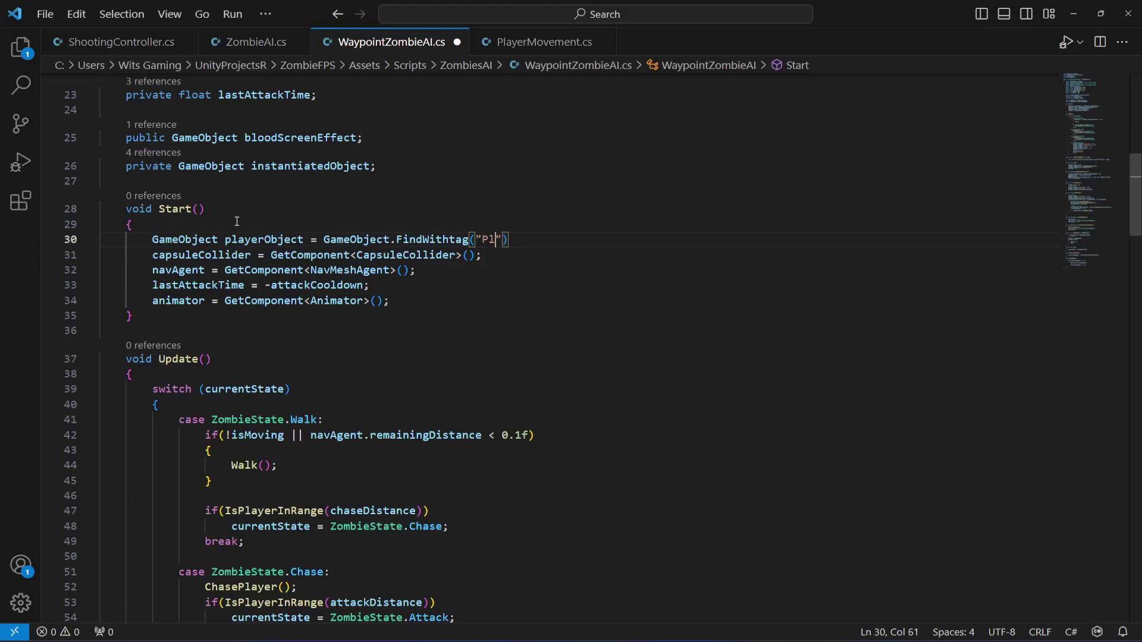
text(;)
Add an if(playerObject != null) block with empty braces below the FindWithtag line, separated by a blank line from the component assignments.
key(Return)
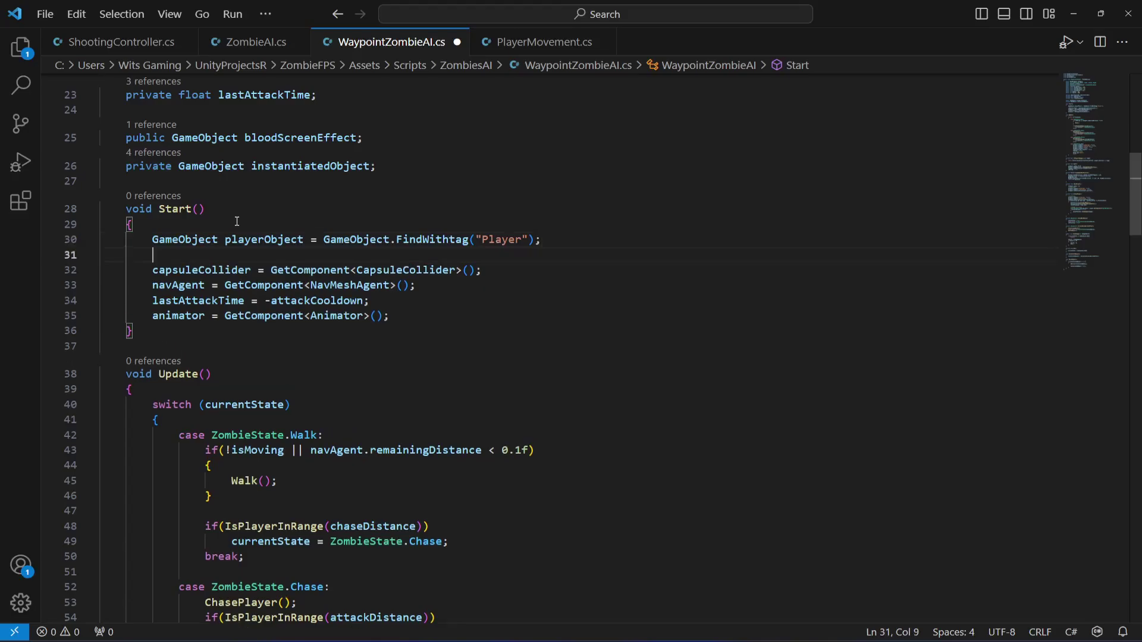
text(if()
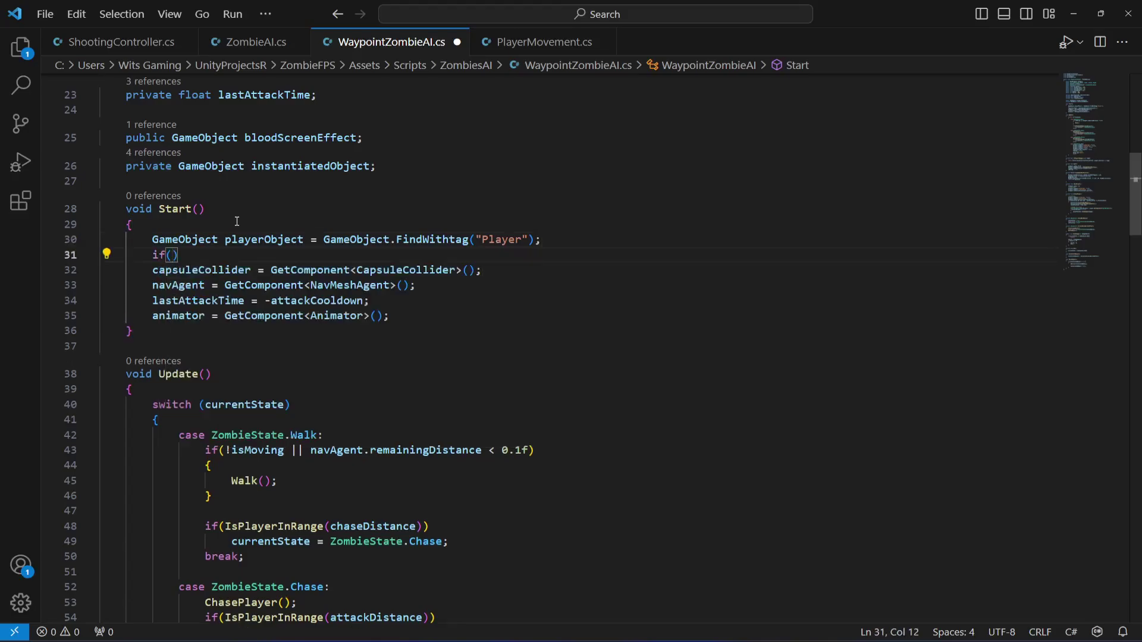
text(playerObject)
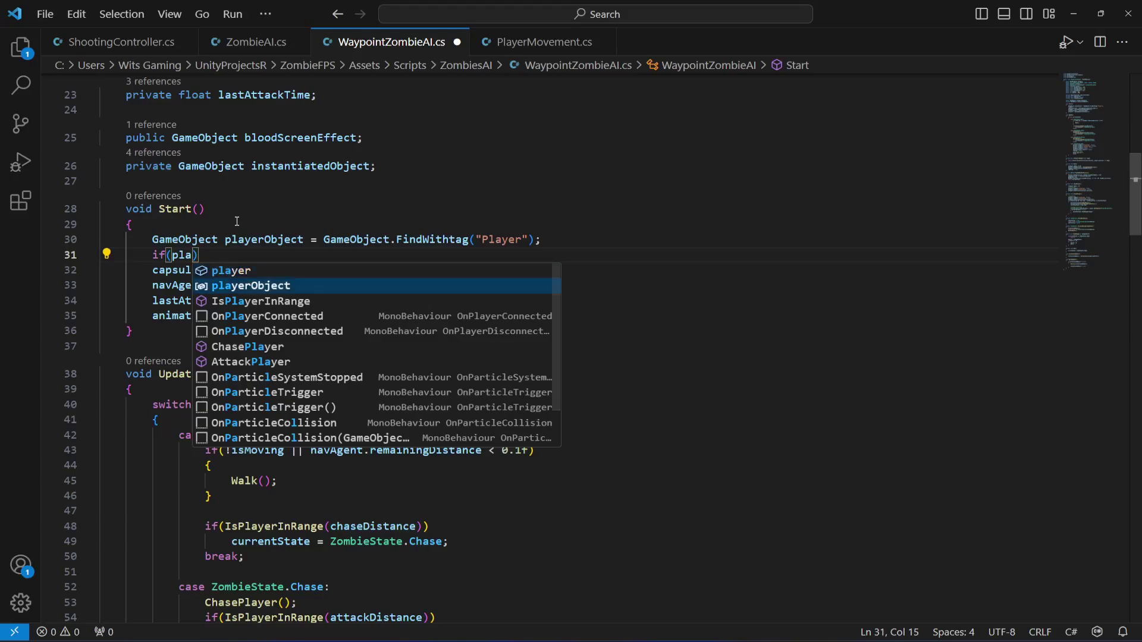
text( != nu)
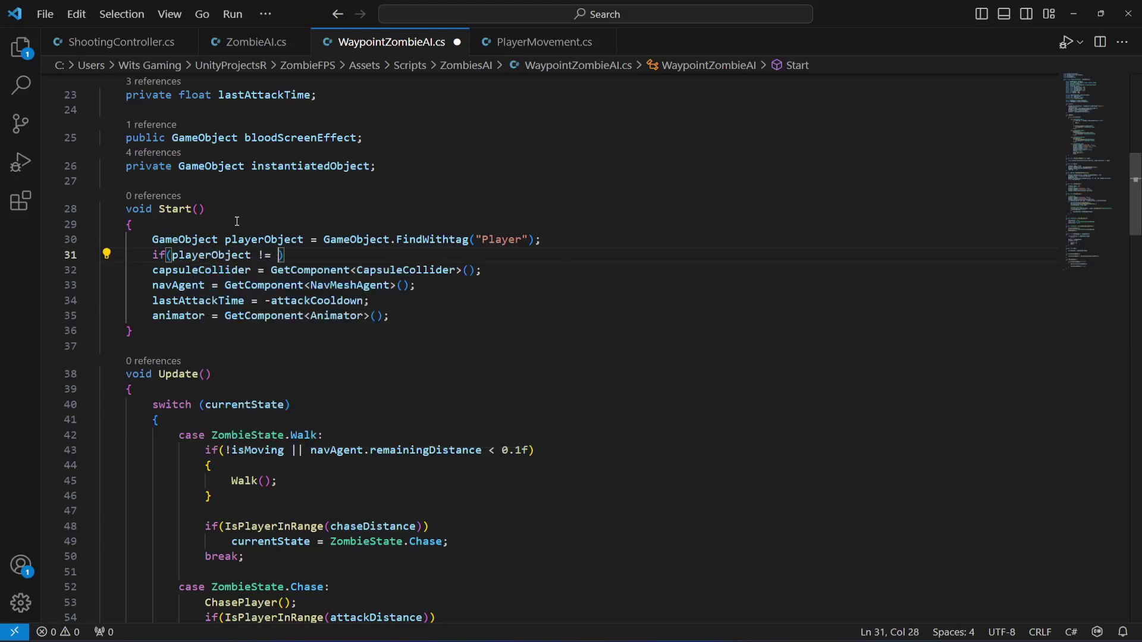
text(ll)
key(Escape)
key(End)
key(Return)
text({)
key(Return)
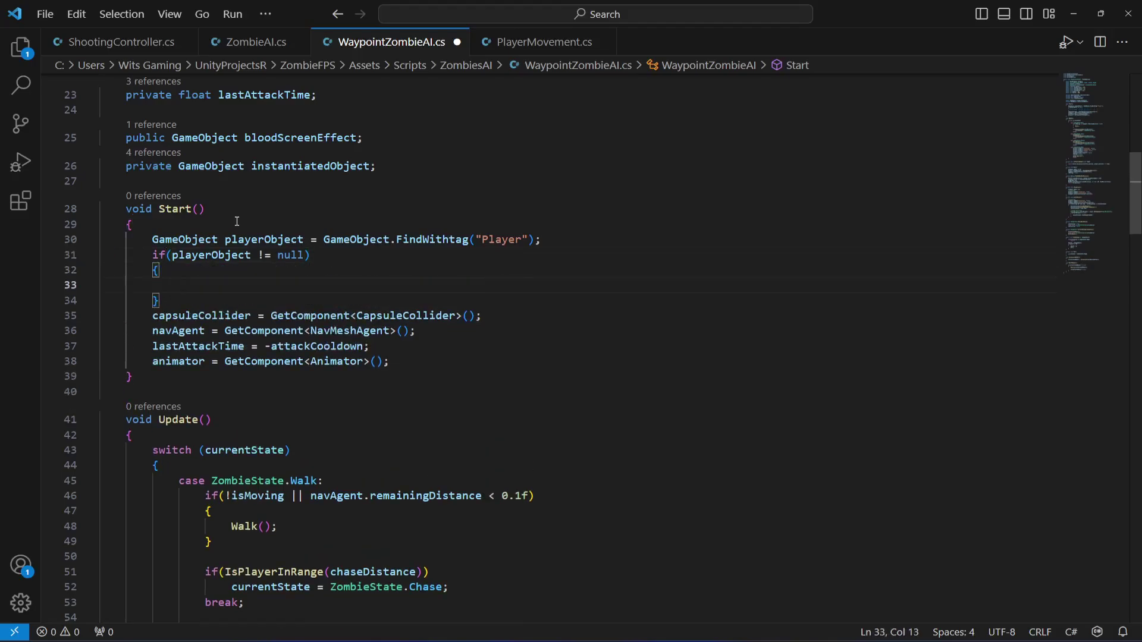
key(Down)
key(Return)
key(Up)
key(Up)
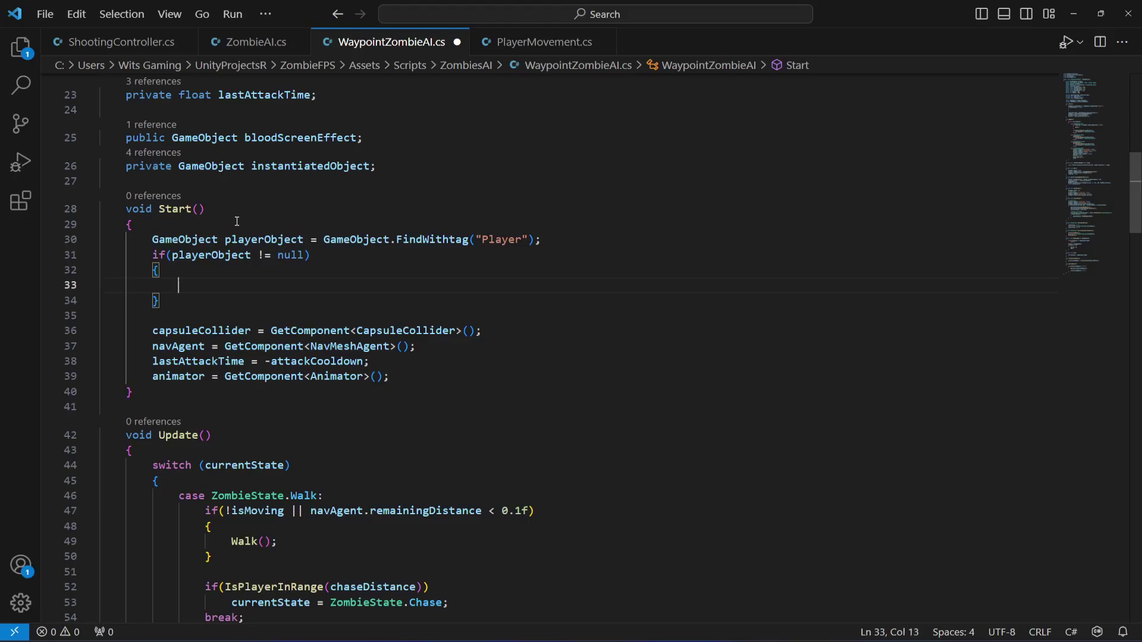
Inside the if block, check the declaration of player and write player = playerObject.transform;.
text(player =)
double_click(192, 285)
scroll(239, 192, up, 6)
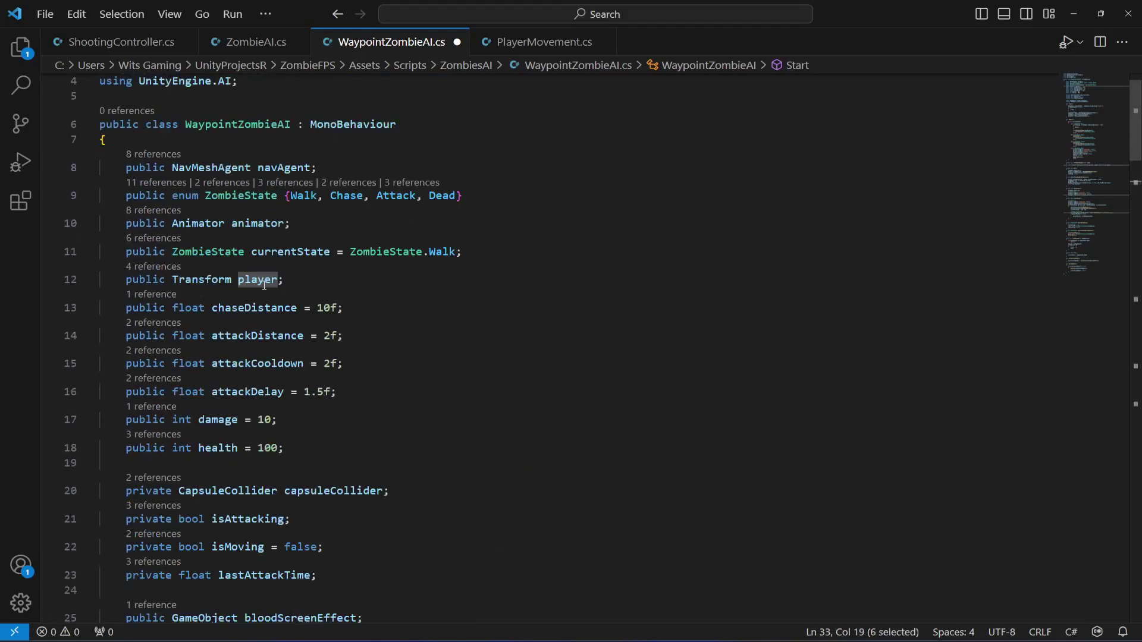
scroll(265, 285, down, 6)
click(257, 333)
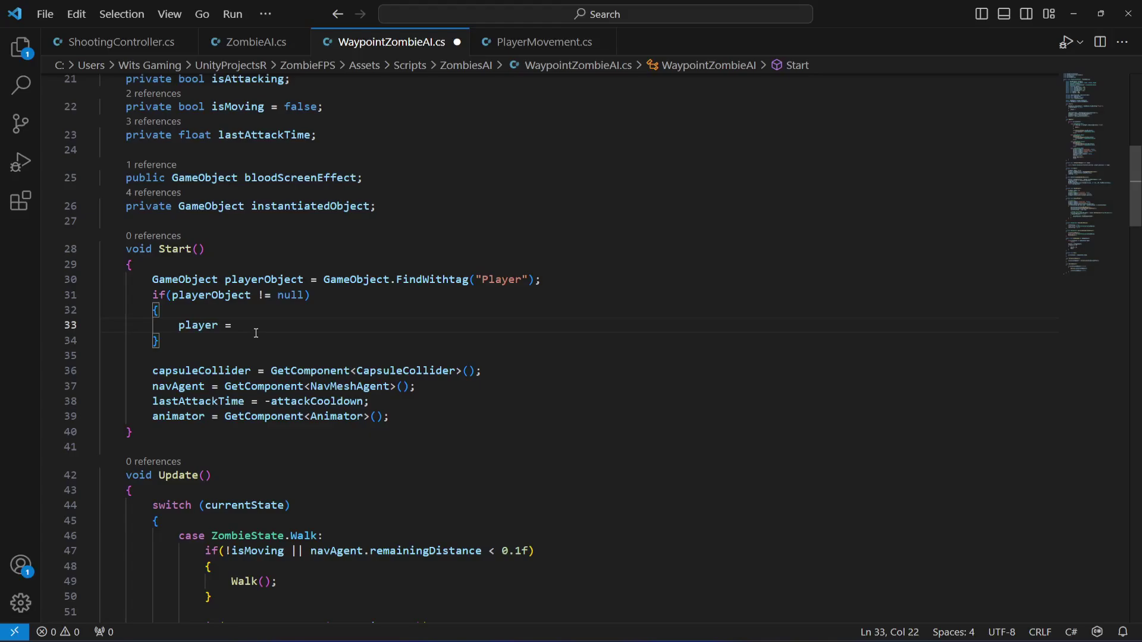
text(playerObject.trans)
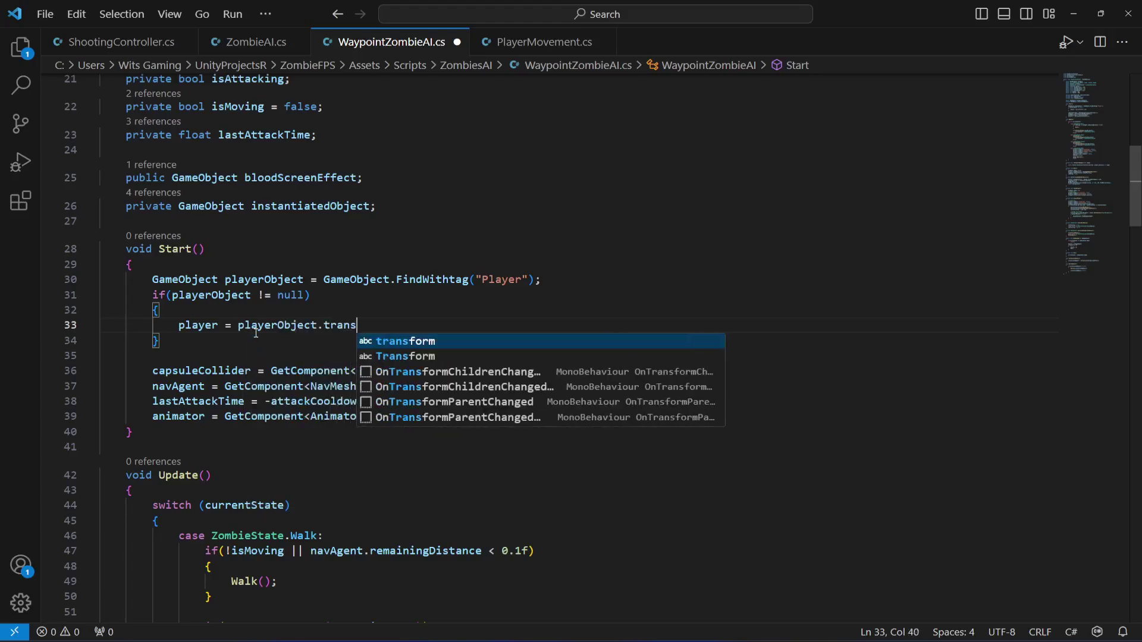
text(form;)
Add an else block with empty braces directly after the if block in the Start method.
key(Down)
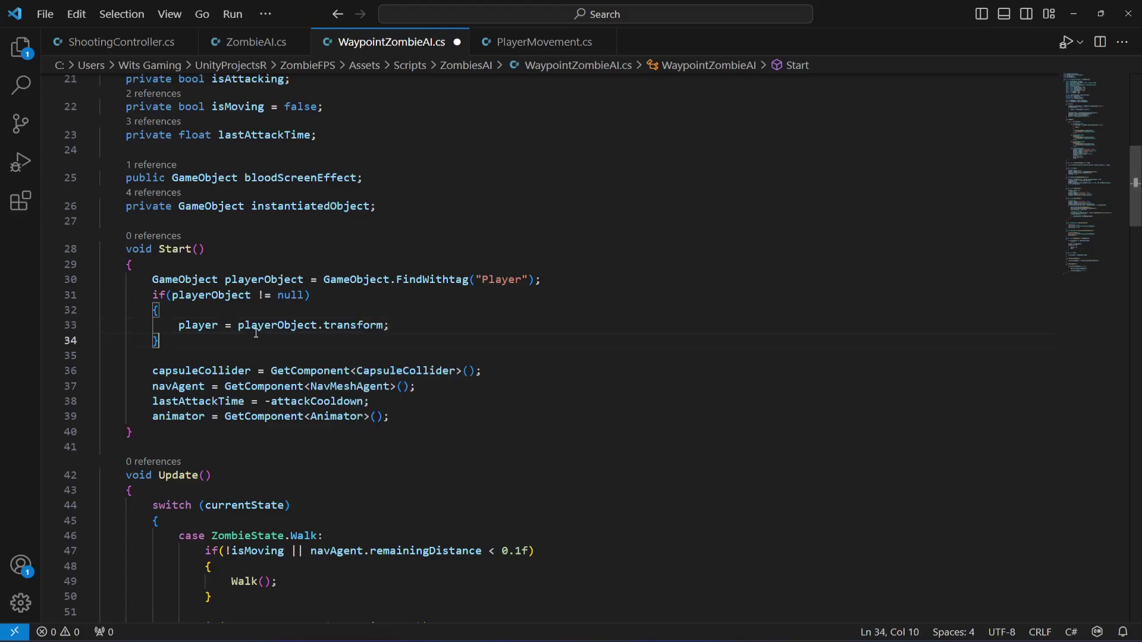
key(Return)
text(else{)
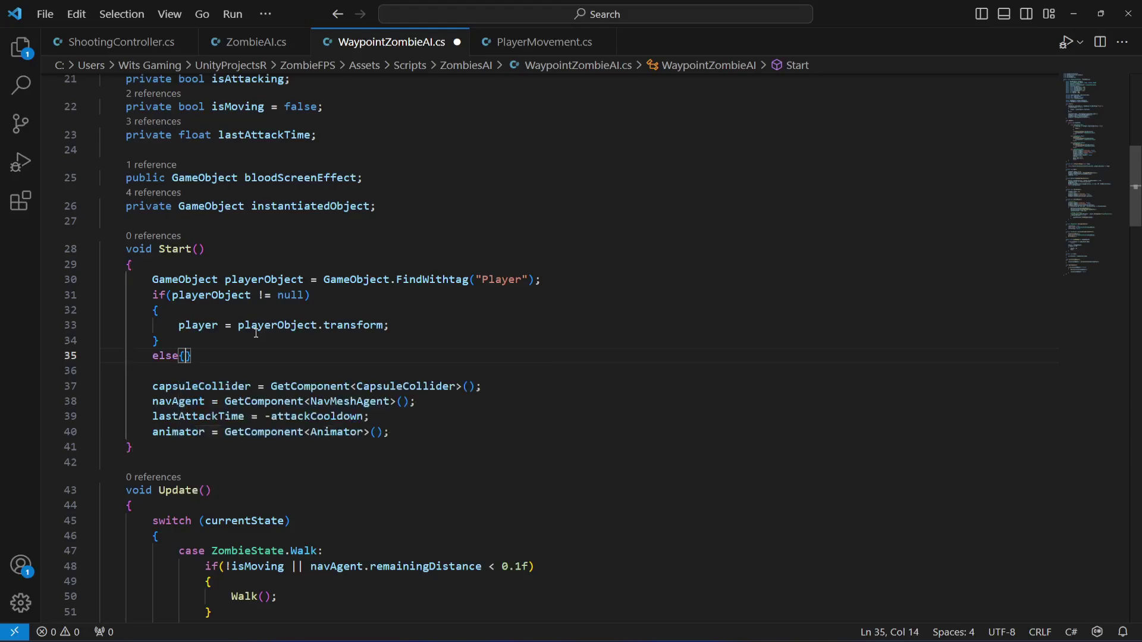
key(Left)
key(Return)
key(Right)
key(Return)
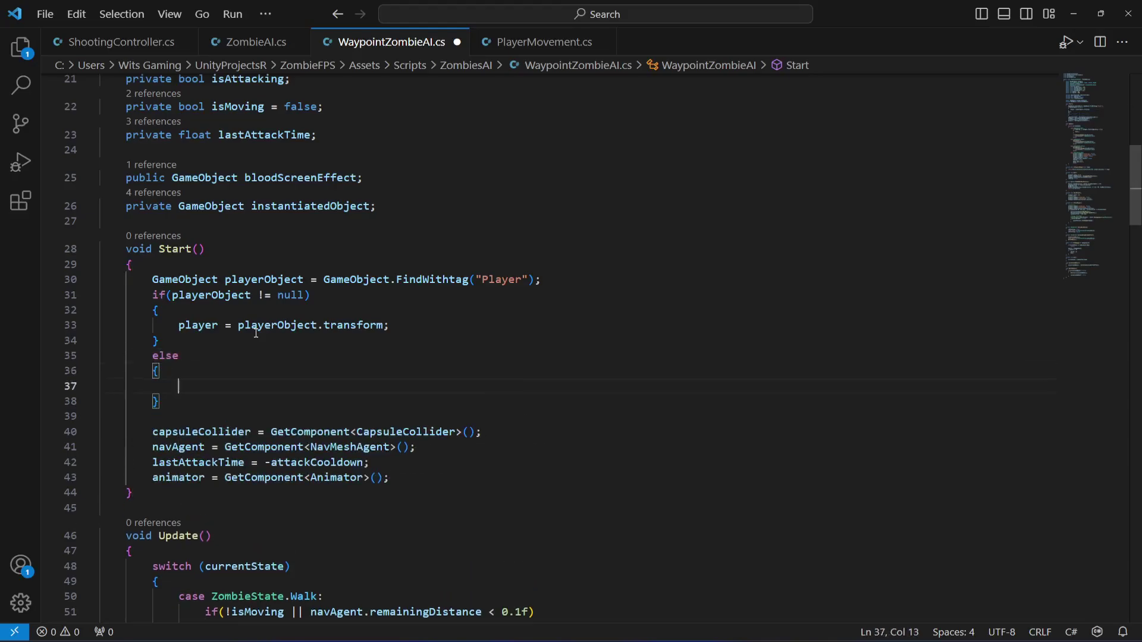
Write Debug.Log("Player object not found!"); inside the else block and save the script.
text(Debug.Log)
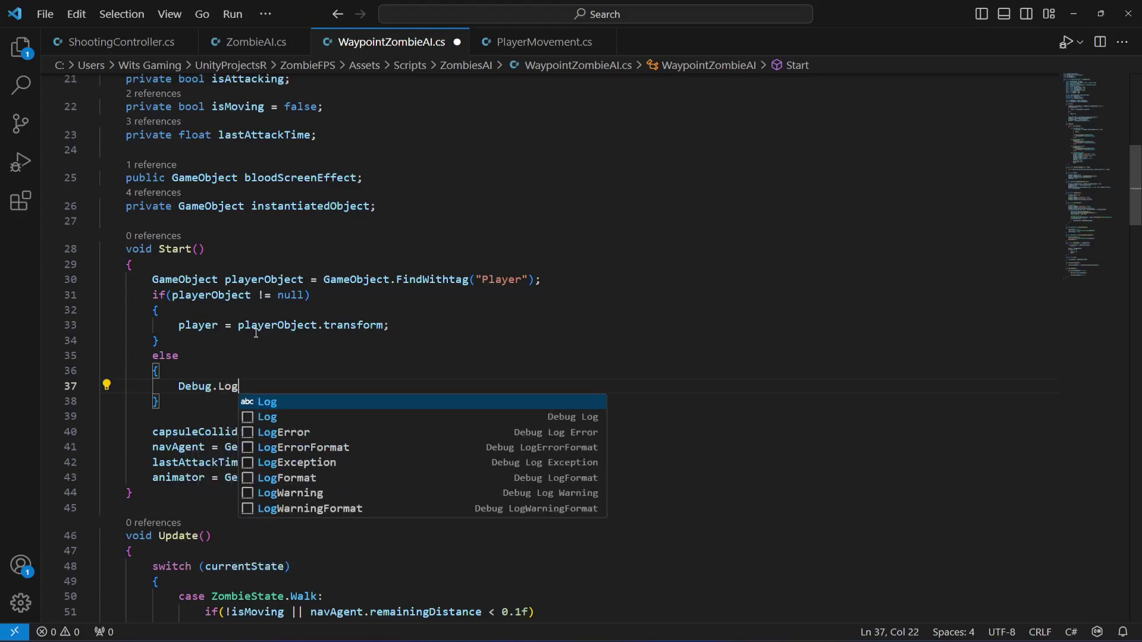
text((")
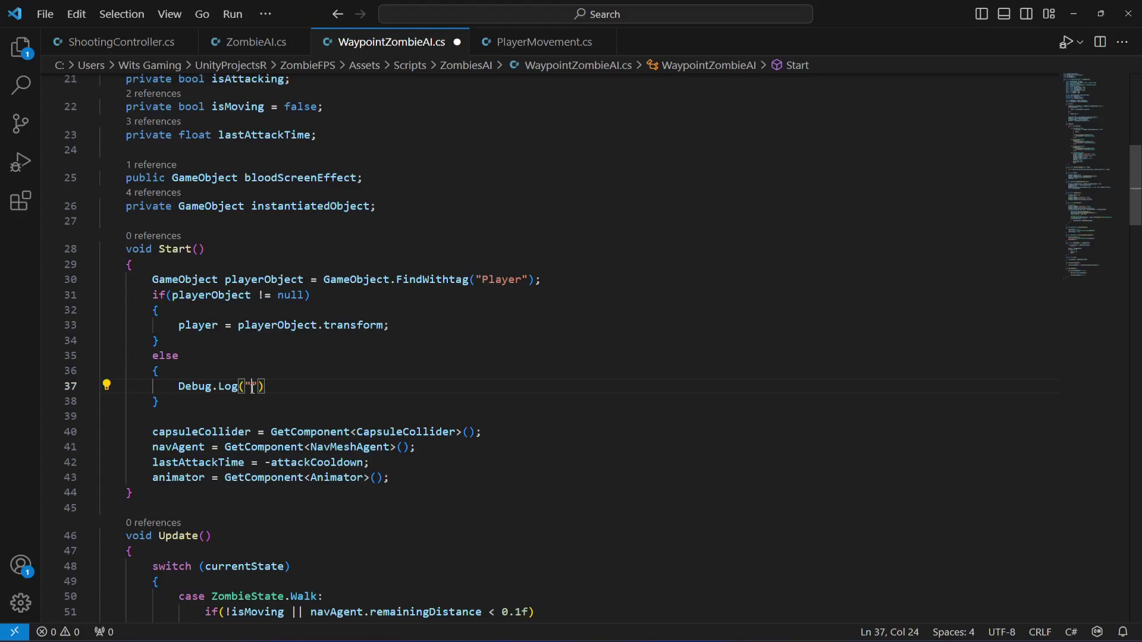
text(Player object not found!")
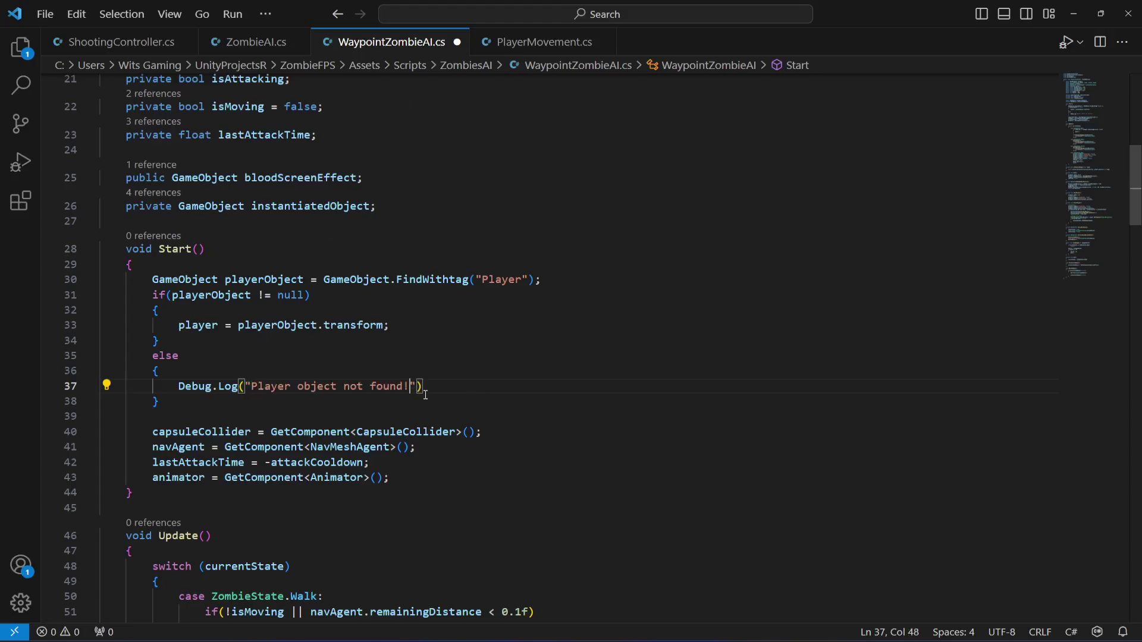
text();)
key(ctrl+s)
Correct the method name FindWithtag to FindWithTag in the playerObject line and save WaypointZombieAI.cs.
click(415, 327)
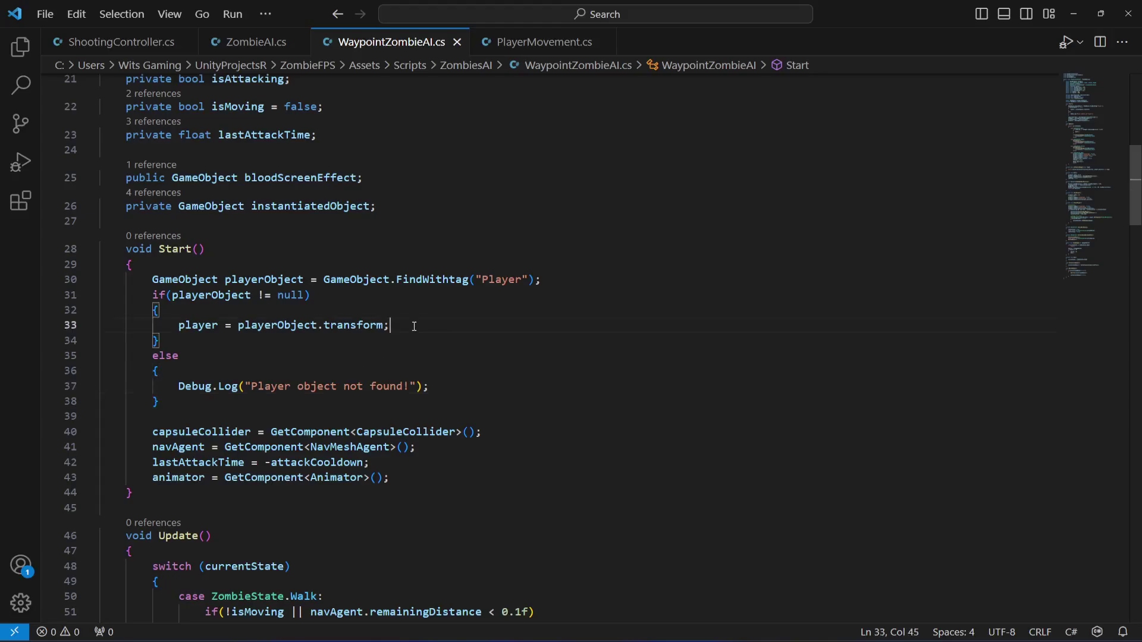
drag(173, 404, 148, 284)
click(469, 293)
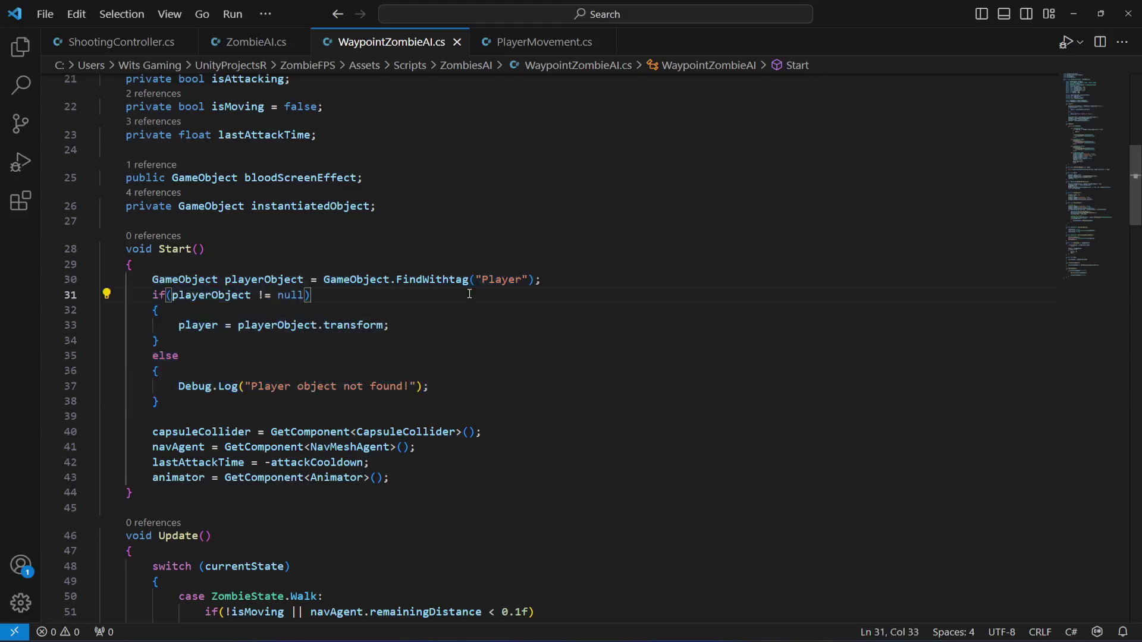
click(457, 283)
key(BackSpace)
text(T)
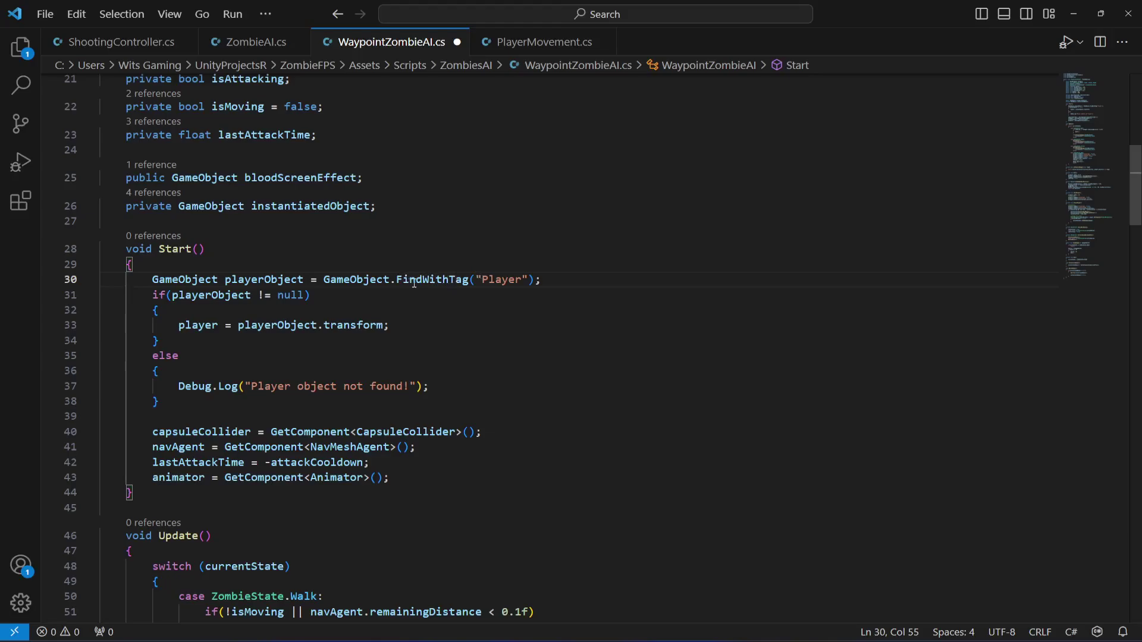
click(629, 279)
key(ctrl+s)
Switch to Unity, open the Zombie4 prefab to check its Player reference in the Waypoint Zombie AI script, and return to the scene.
key(alt+Tab)
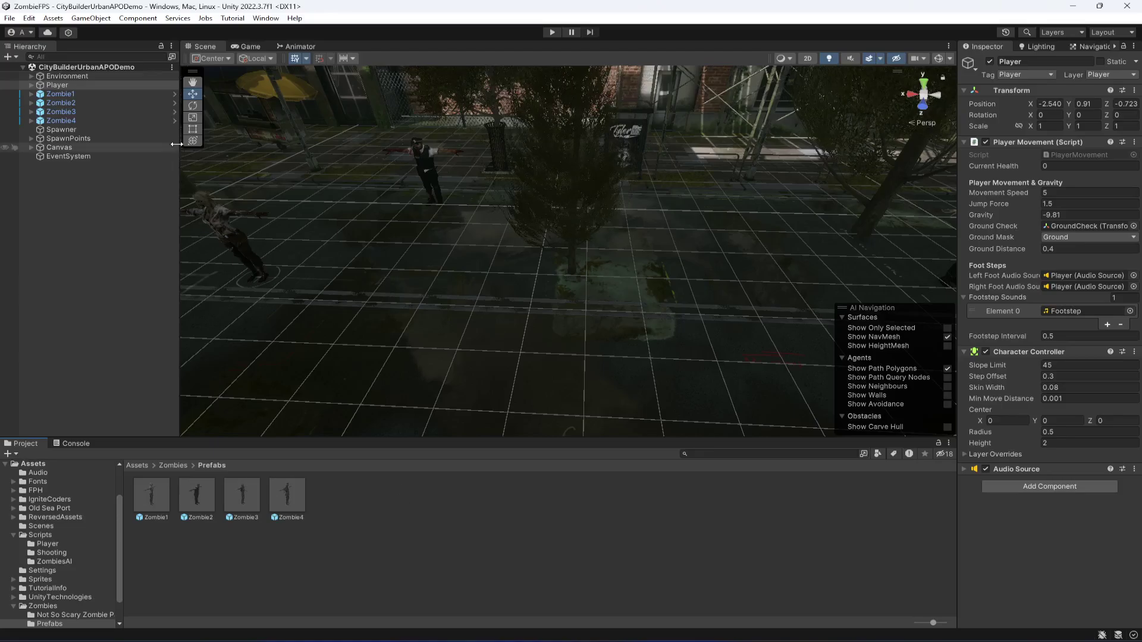
double_click(283, 500)
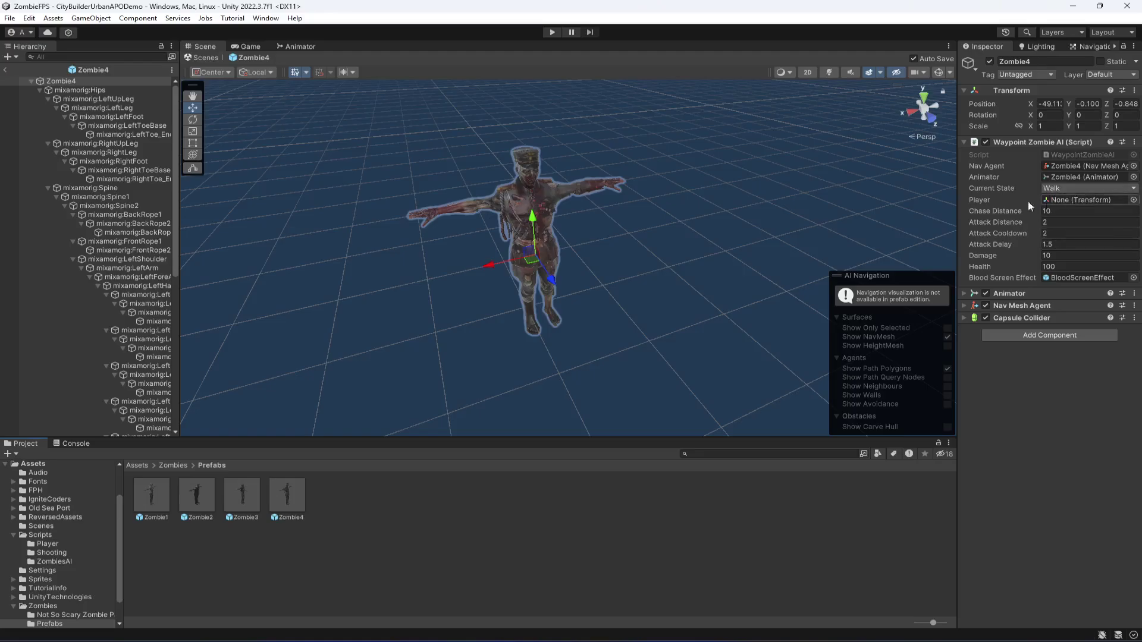
click(5, 70)
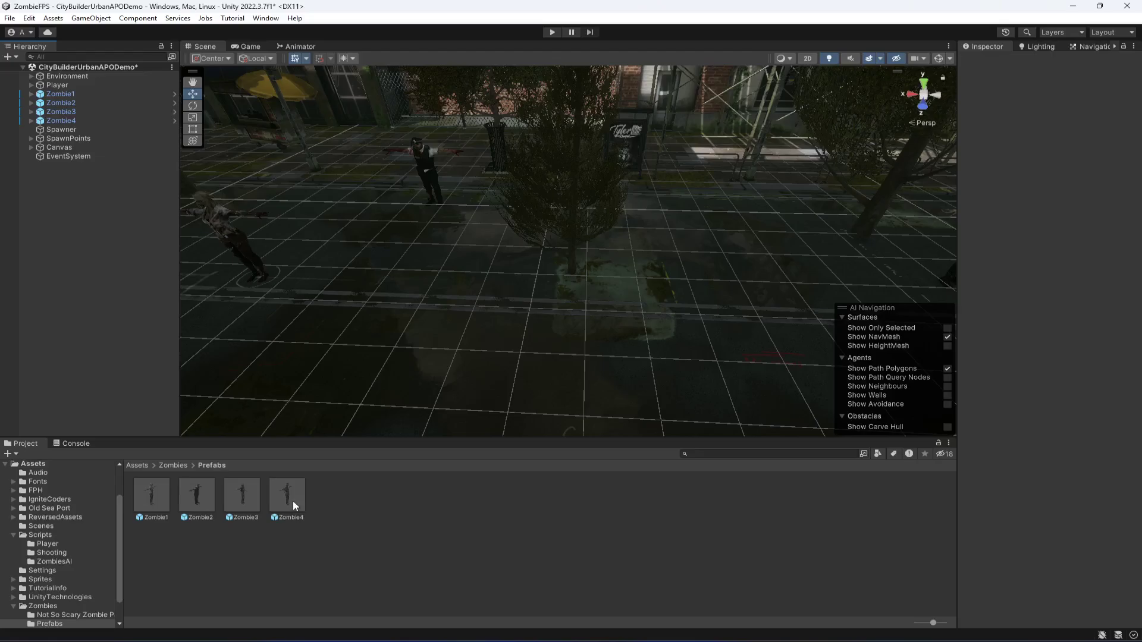
Place an instance of the Zombie4 prefab in the scene and run the game briefly to test its Player reference.
drag(292, 501, 110, 240)
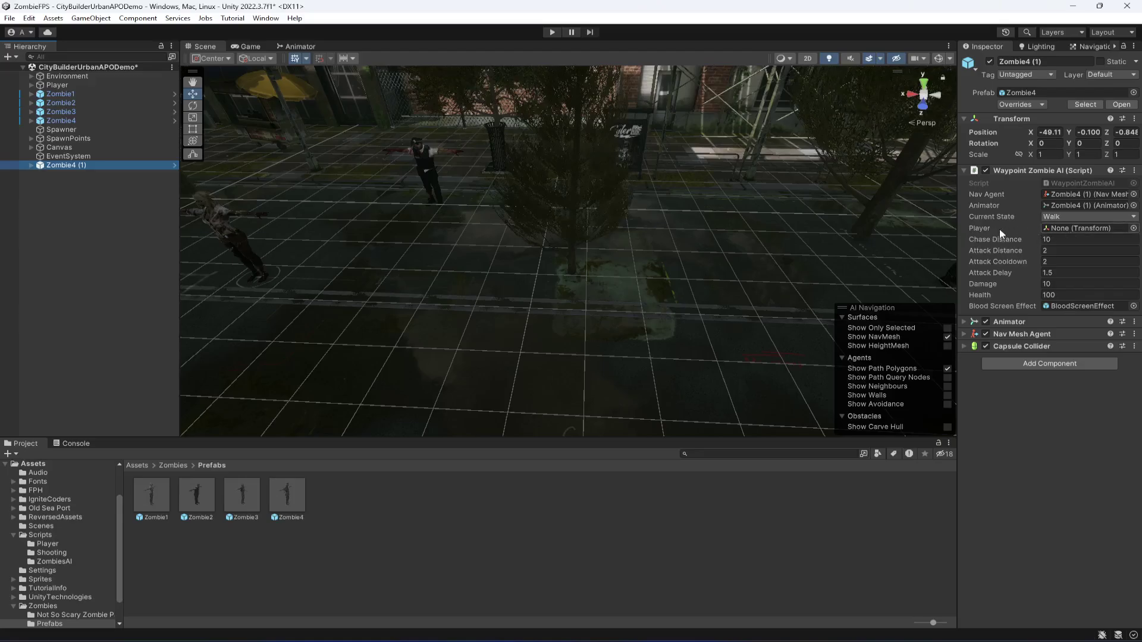
click(551, 33)
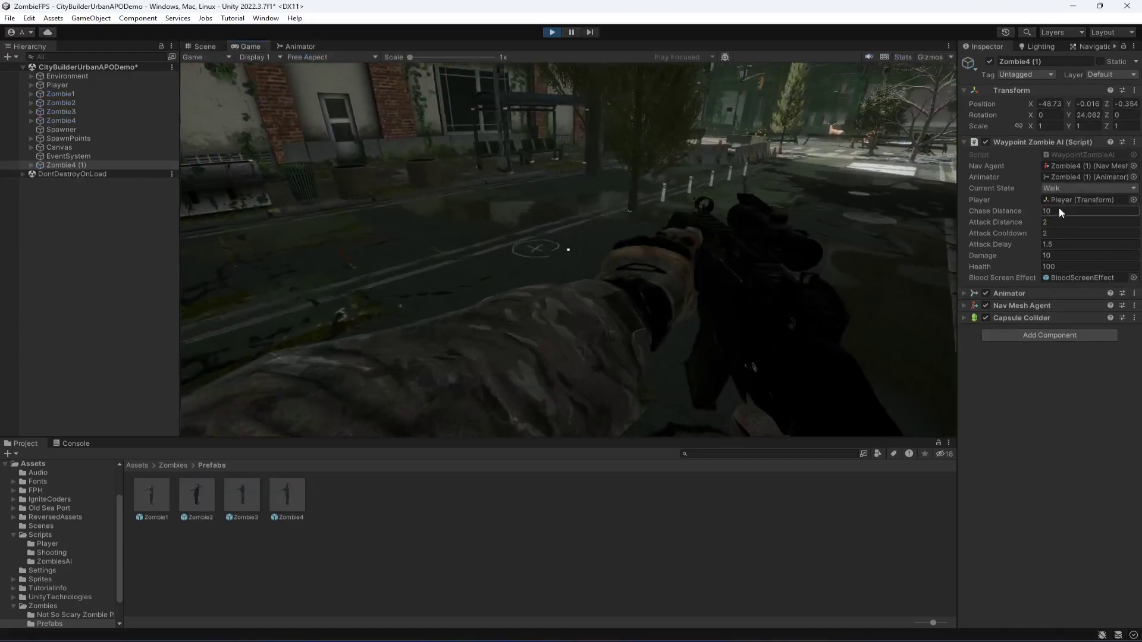
click(552, 32)
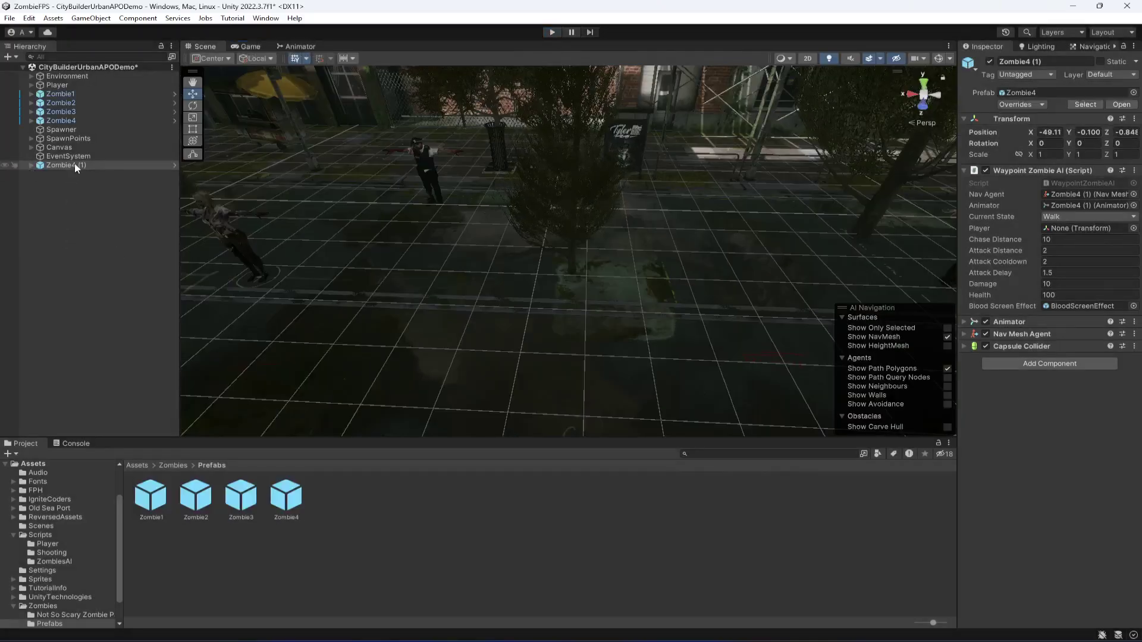
Delete the Zombie4 (1) test instance from the scene and save the scene.
click(76, 166)
key(Delete)
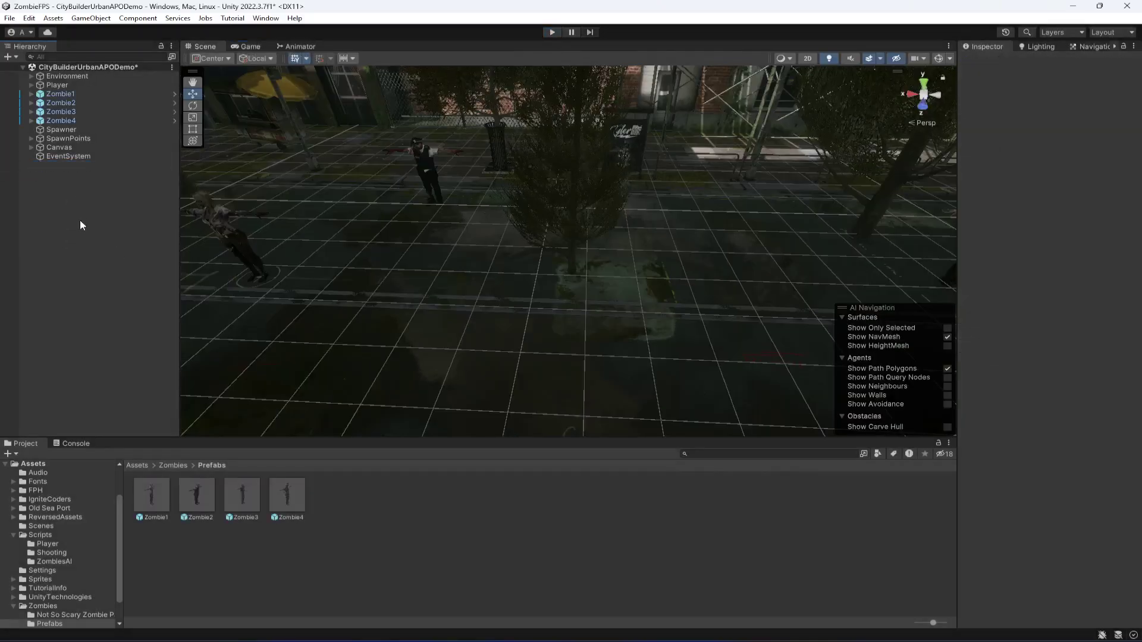
key(ctrl+s)
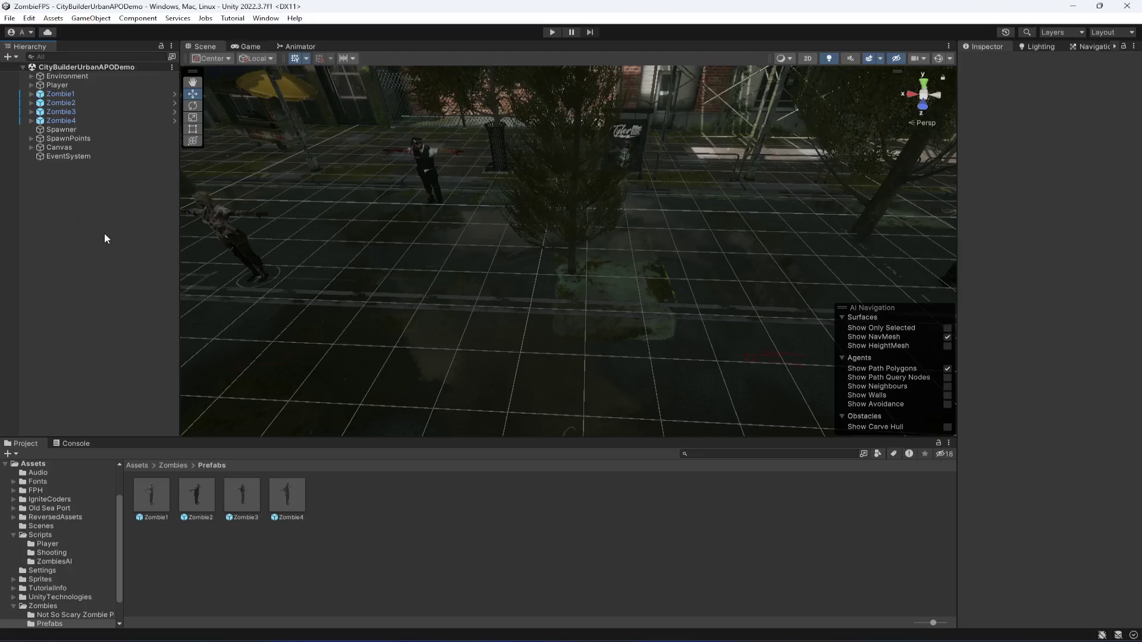